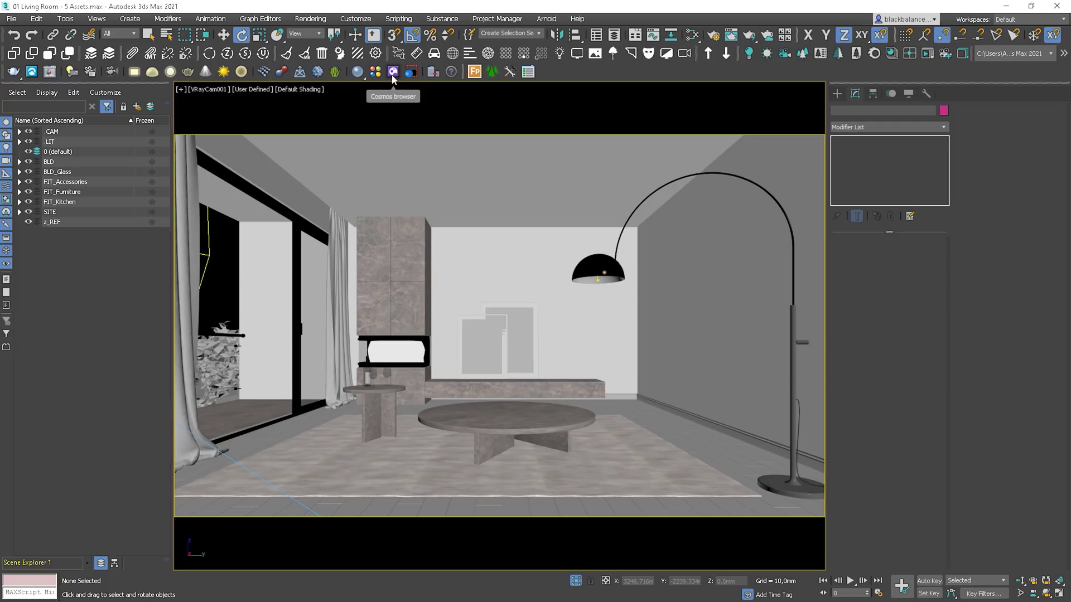
# - Check the list of available toolbars for the V-Ray Toolbar and open the Chaos Cosmos browser
pyautogui.rightClick(567, 76)
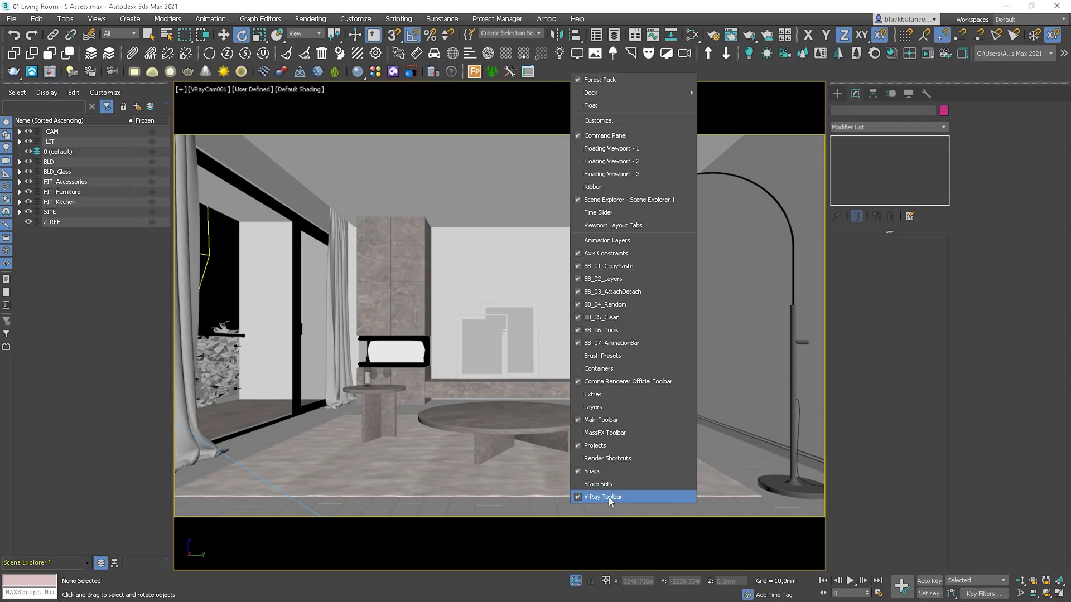
pyautogui.click(397, 73)
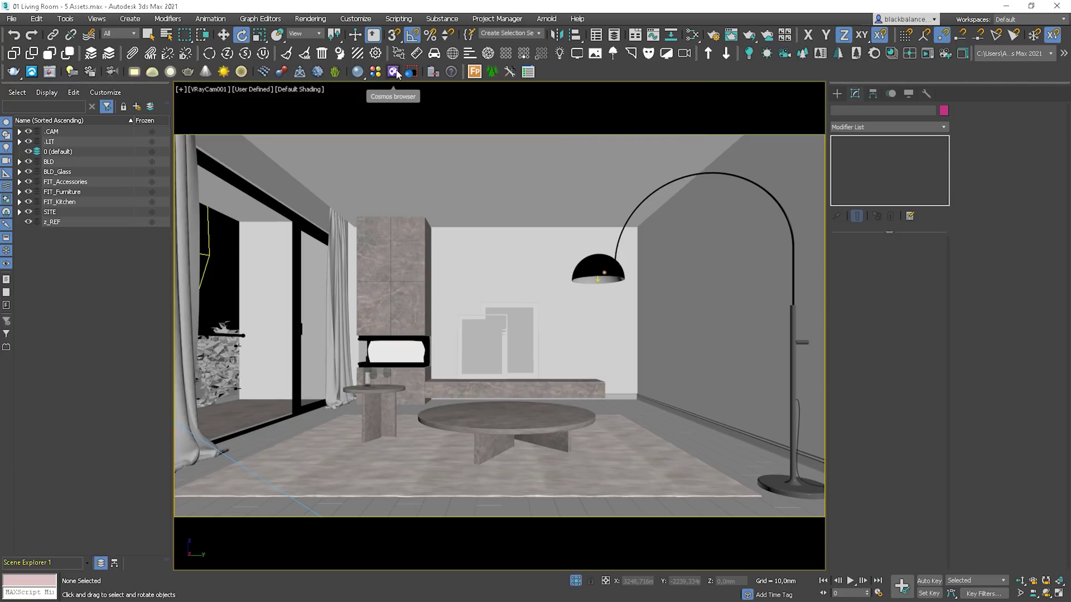
pyautogui.click(394, 73)
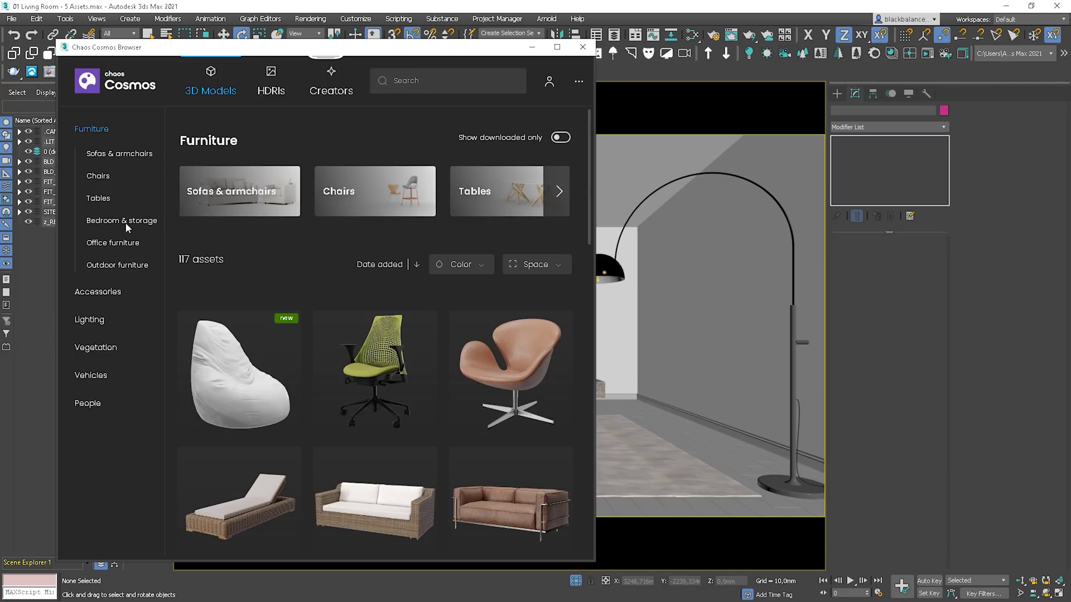
# - Browse the whole range of furniture models in the Sofas & armchairs category
pyautogui.click(121, 154)
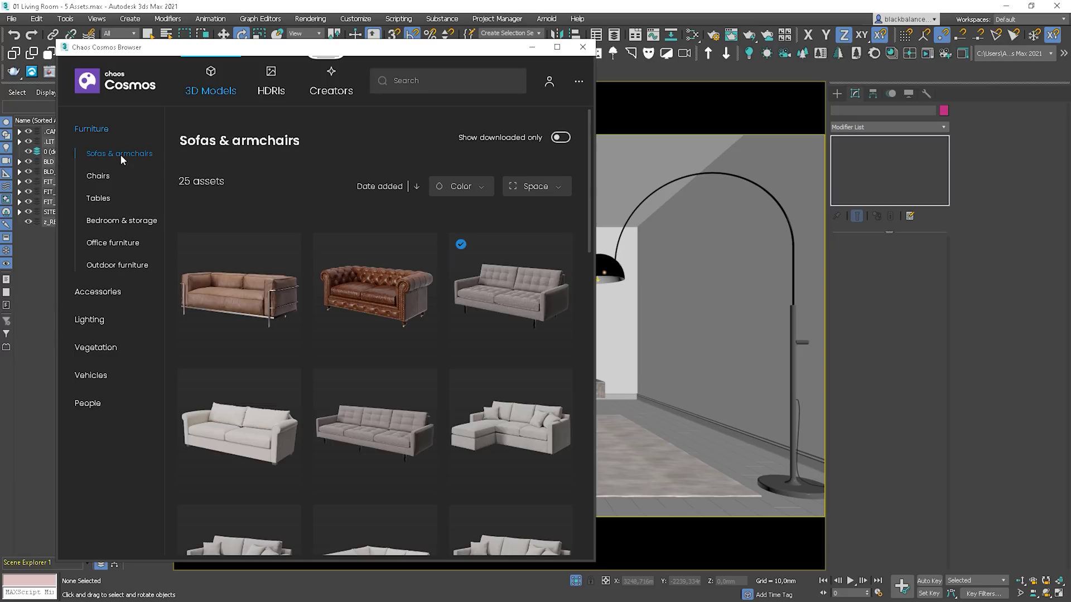
pyautogui.scroll(-3, 502, 209)
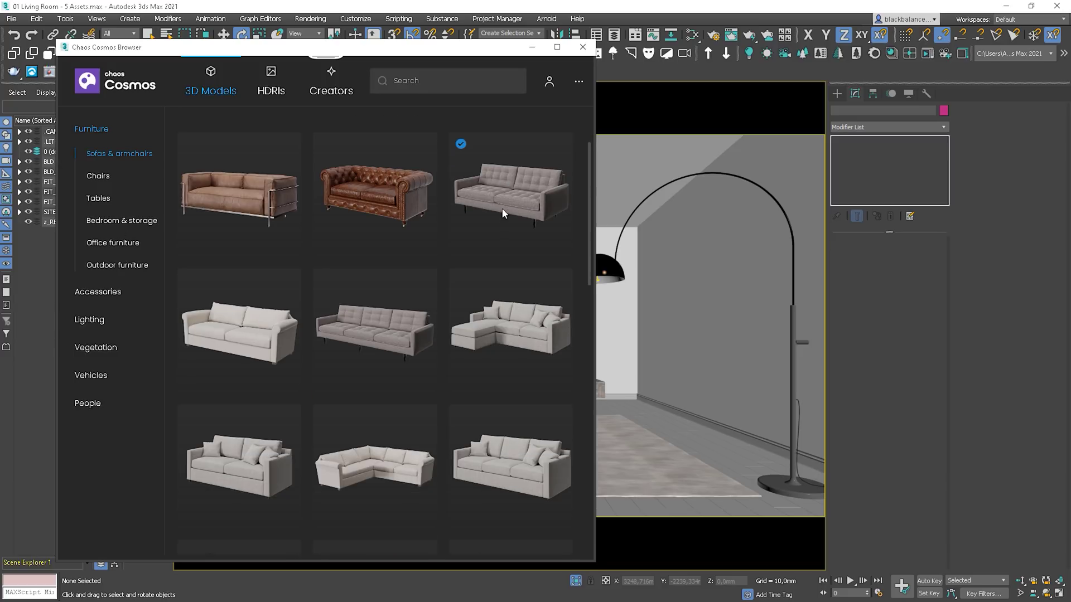
pyautogui.scroll(-5, 547, 210)
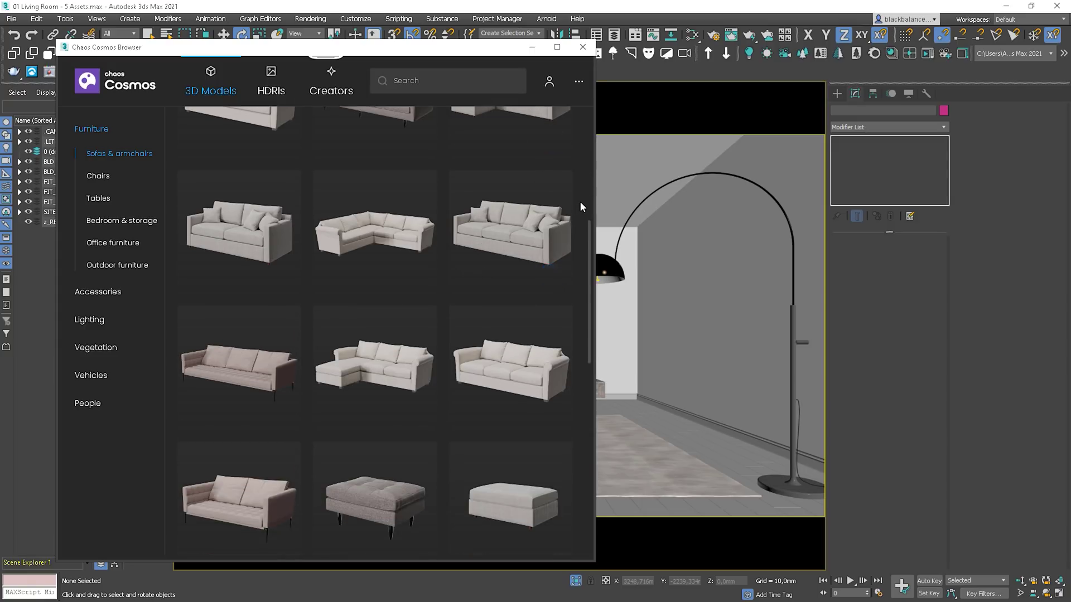
pyautogui.scroll(-7, 580, 203)
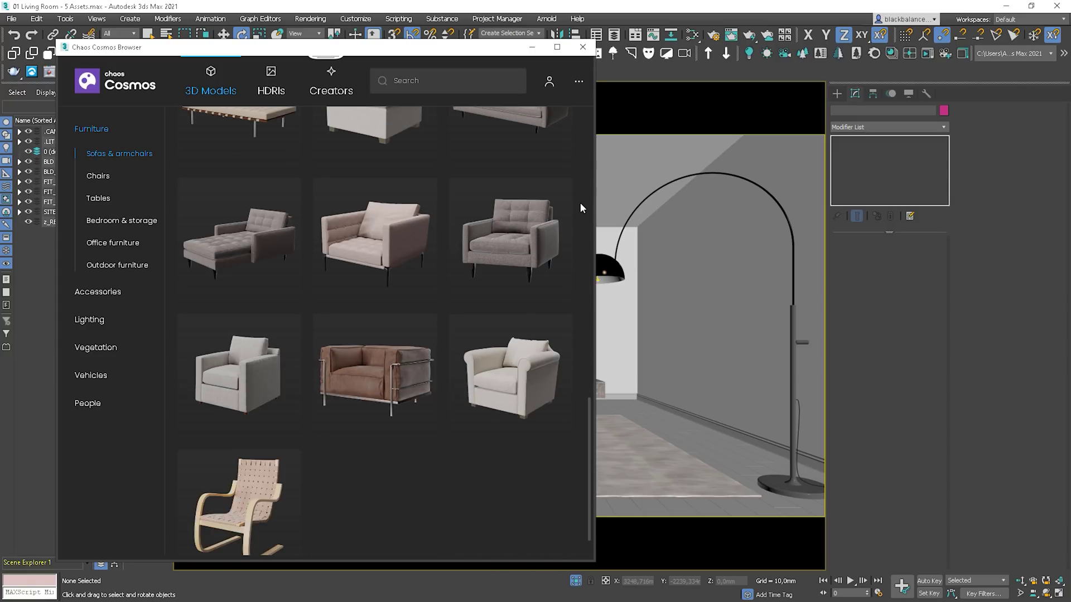
# - Look through the models offered in the Chairs category
pyautogui.click(96, 176)
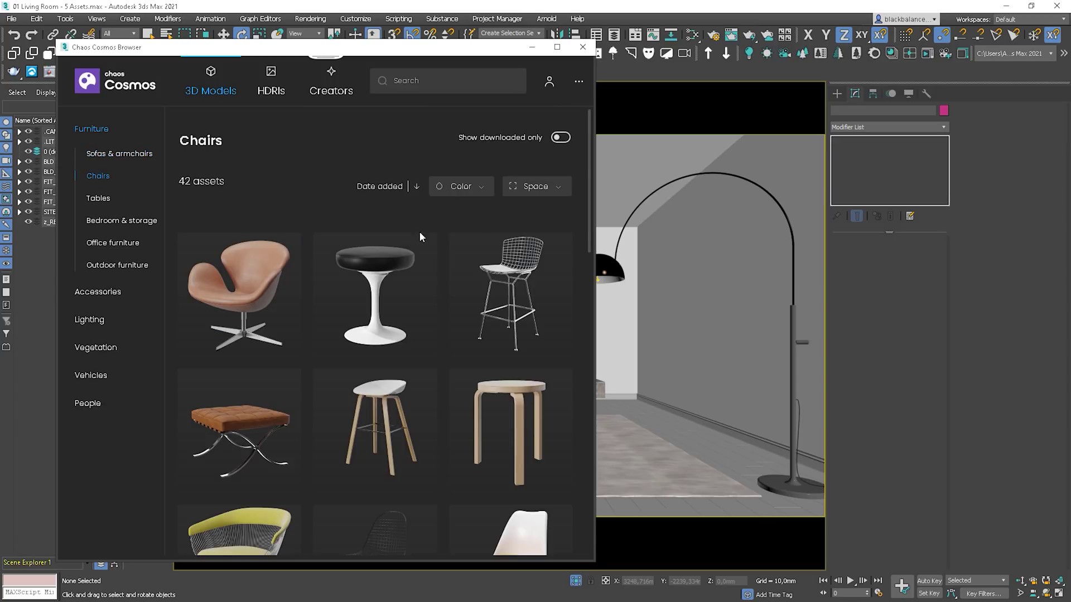
pyautogui.scroll(-5, 591, 206)
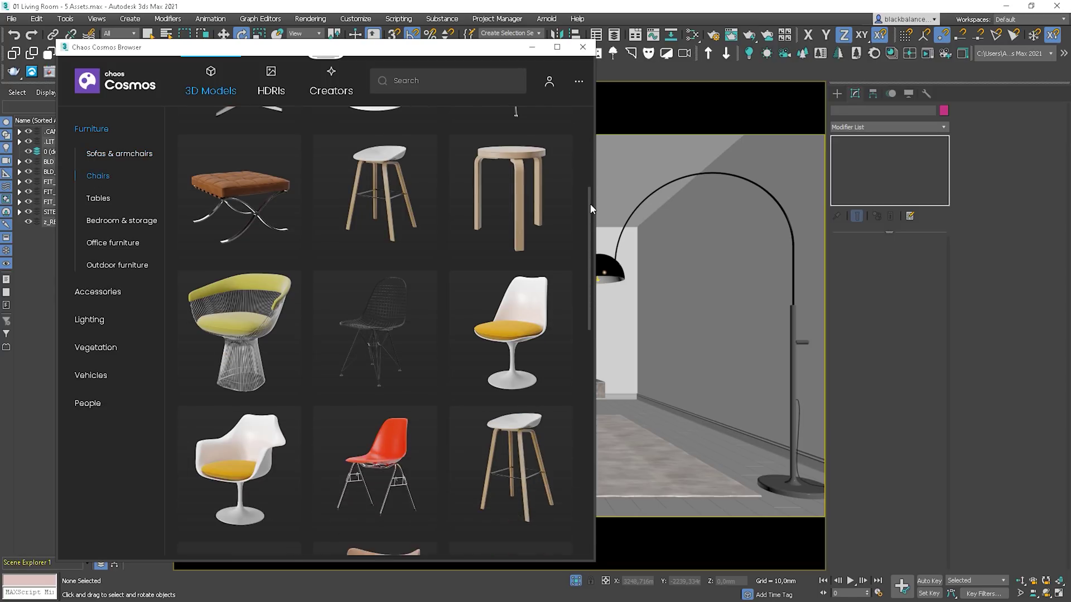
pyautogui.scroll(-5, 591, 209)
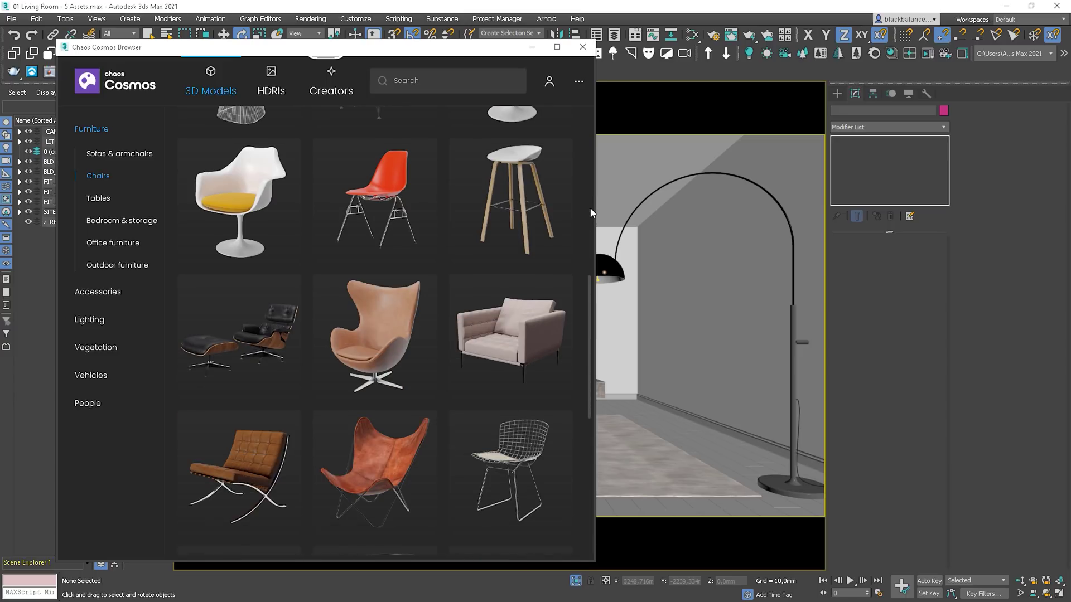
pyautogui.scroll(-6, 590, 213)
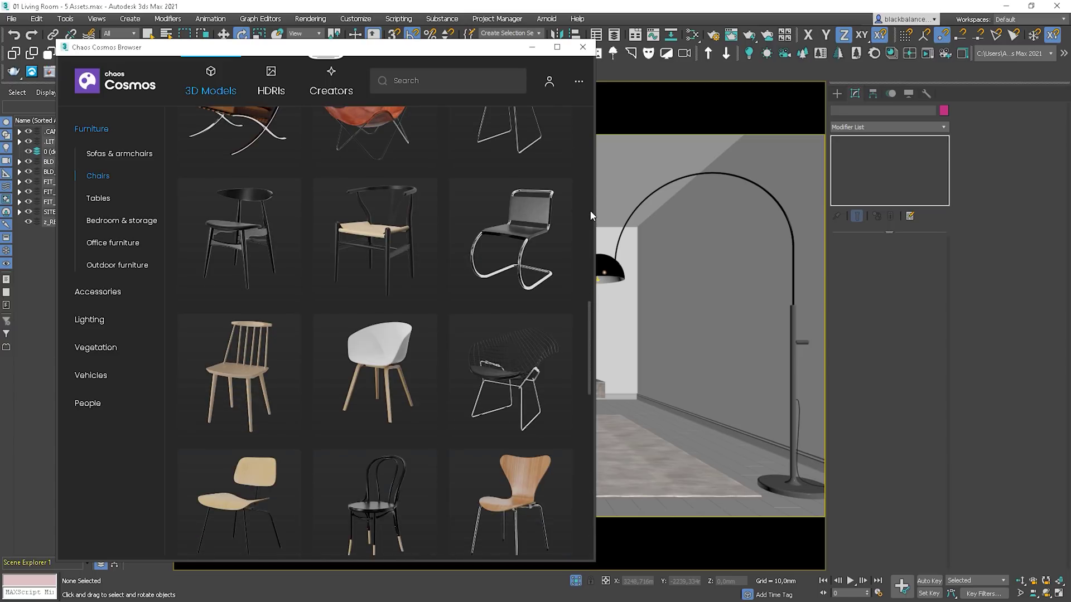
# - Look through the Tables, Bedroom & storage, Office furniture and Outdoor furniture categories
pyautogui.click(98, 199)
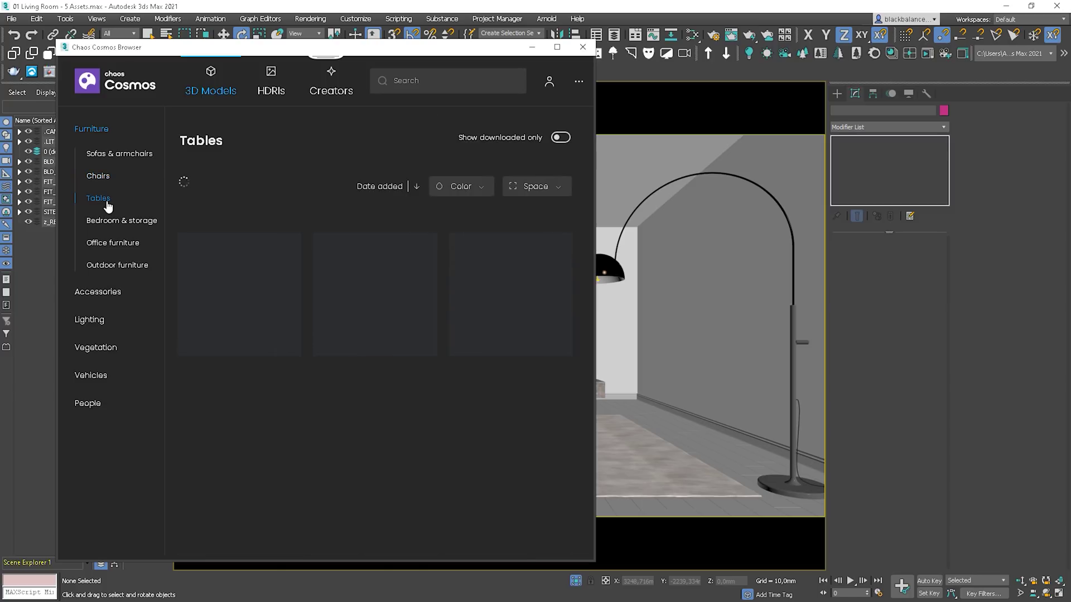
pyautogui.click(106, 223)
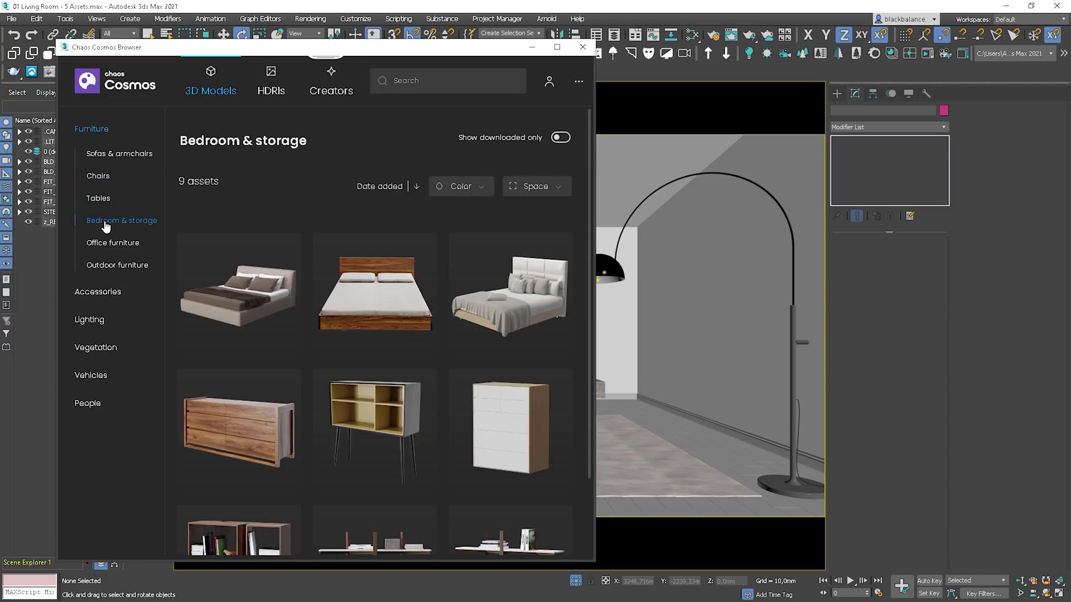
pyautogui.scroll(-2, 260, 206)
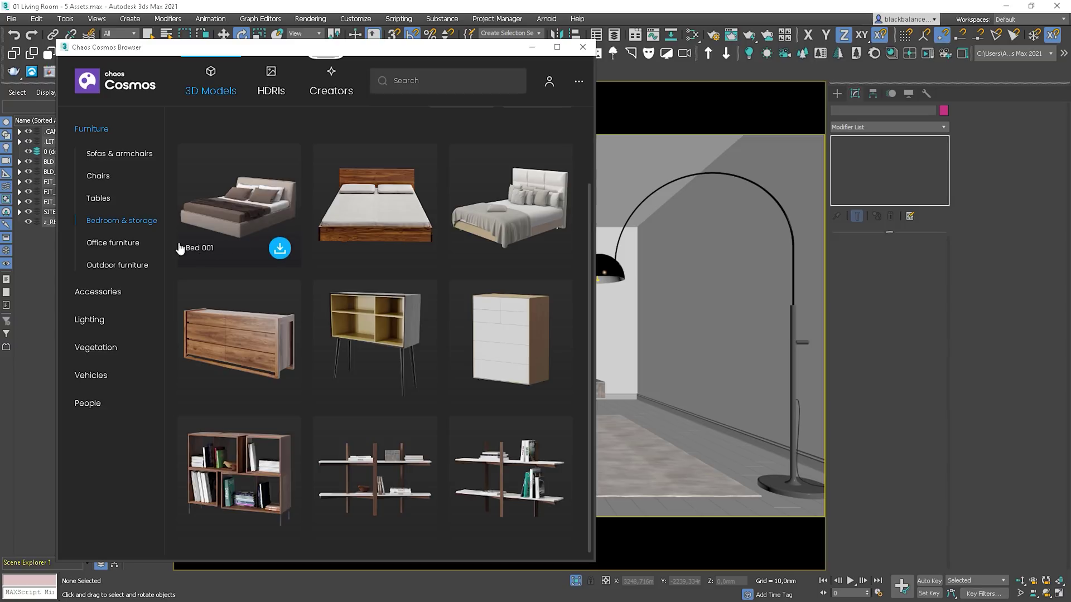
pyautogui.click(111, 246)
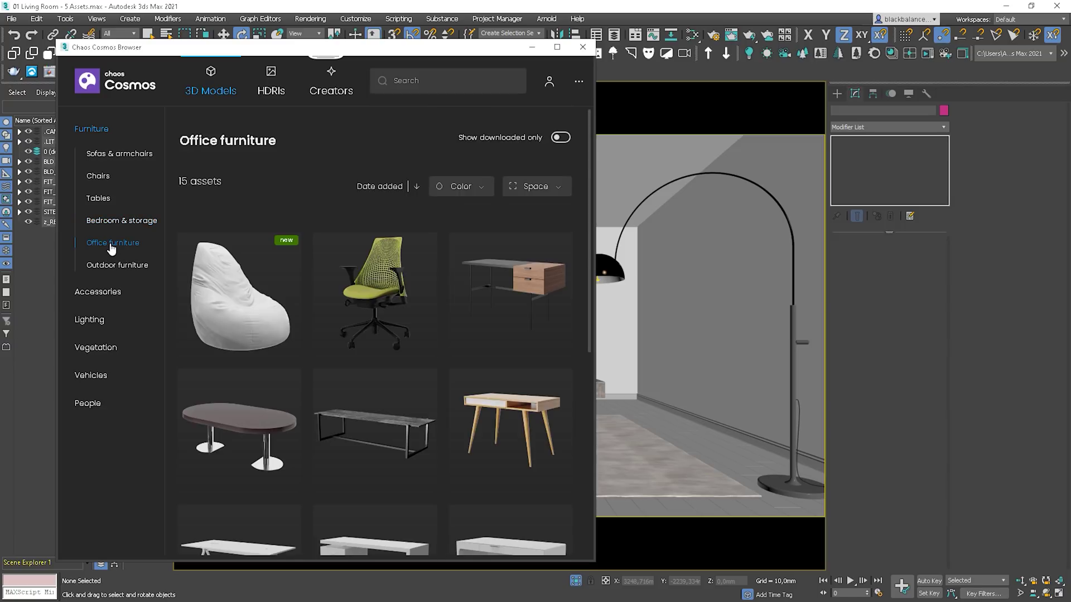
pyautogui.click(115, 268)
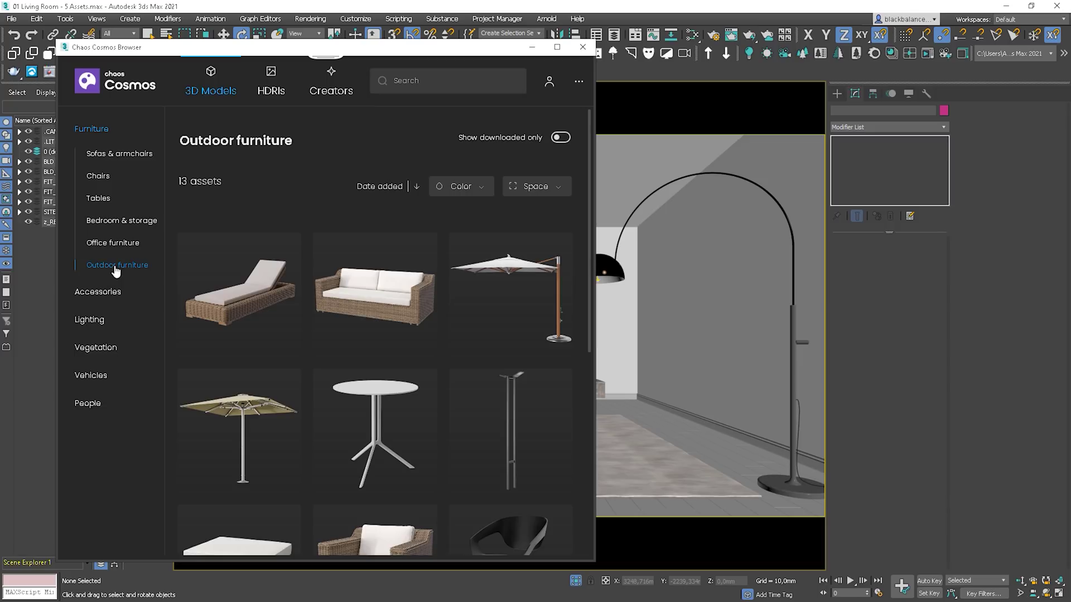
# - Filter the Accessories models by the color Blue and the Living Room space, and remove both filters again
pyautogui.click(98, 296)
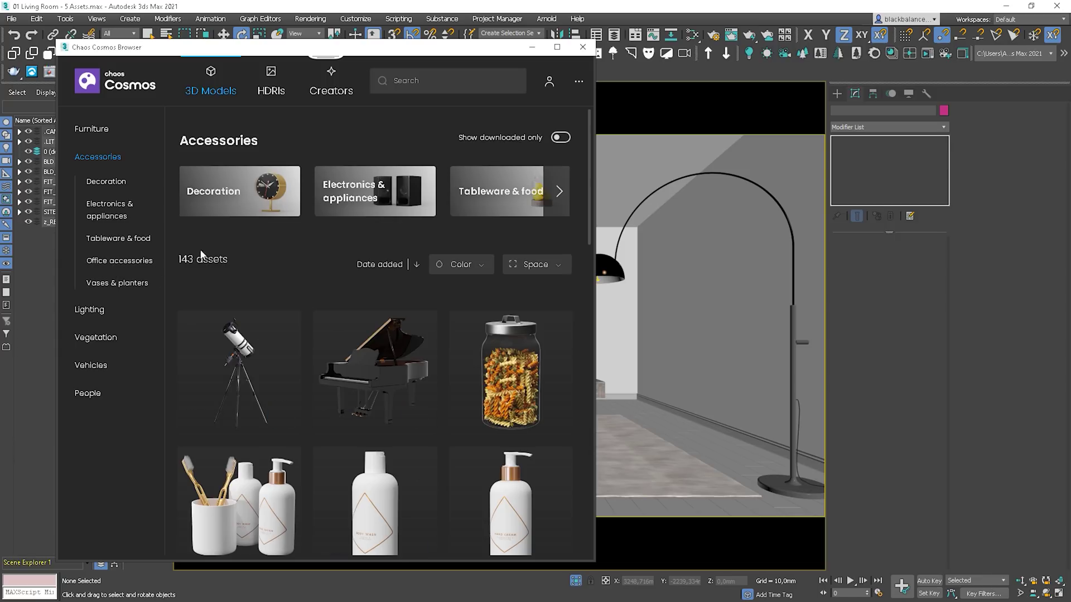
pyautogui.click(471, 267)
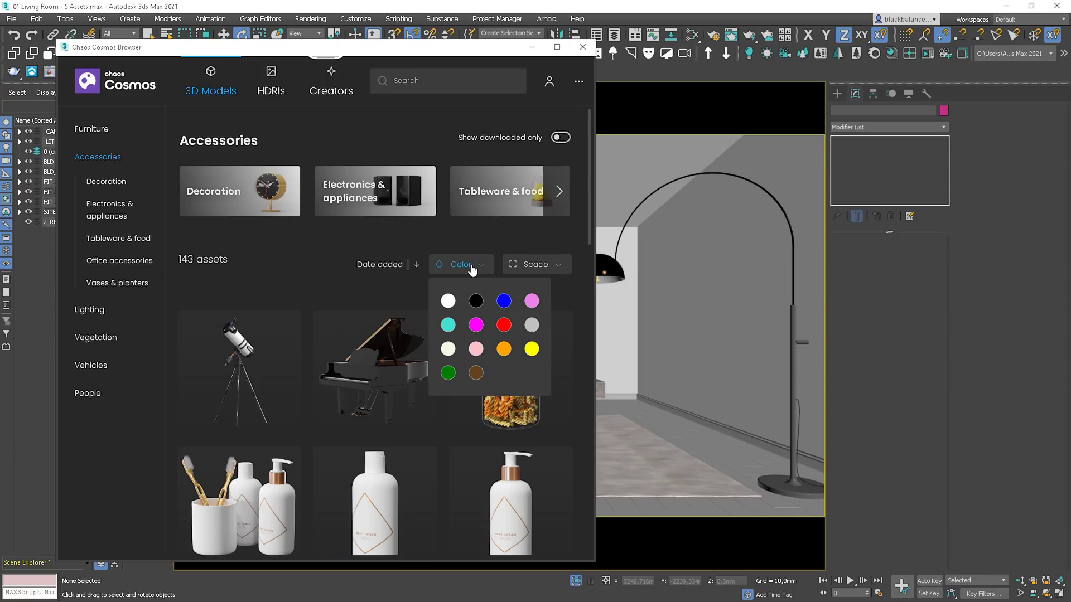
pyautogui.click(503, 302)
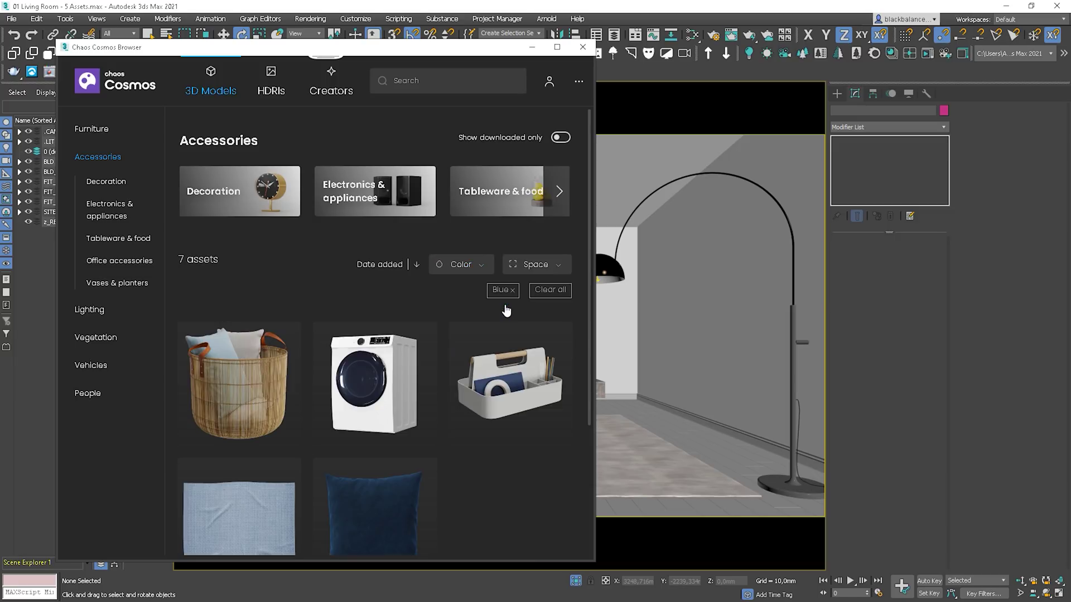
pyautogui.click(552, 267)
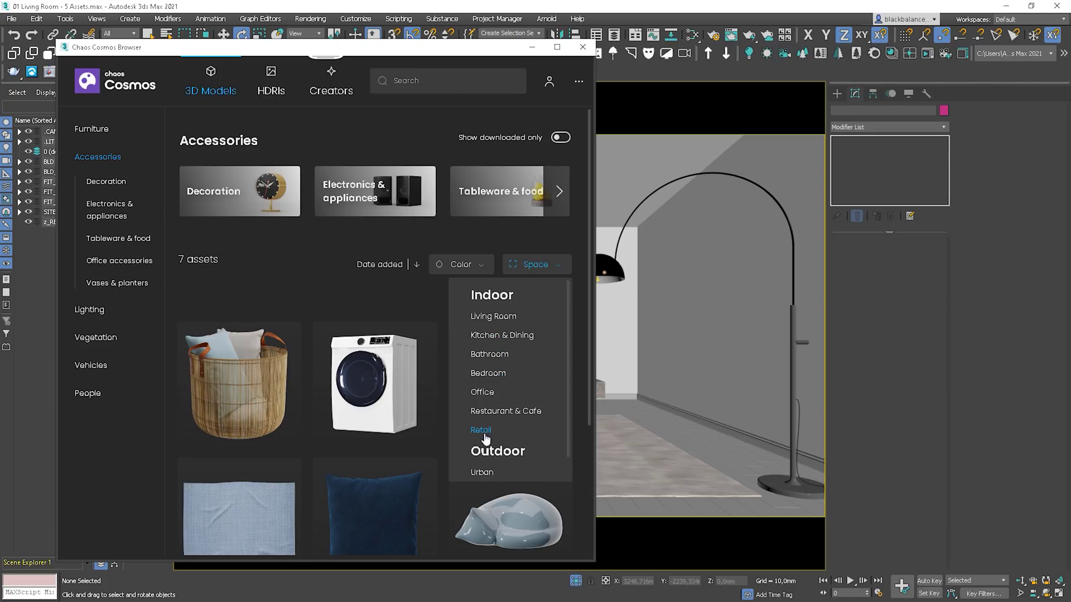
pyautogui.click(491, 316)
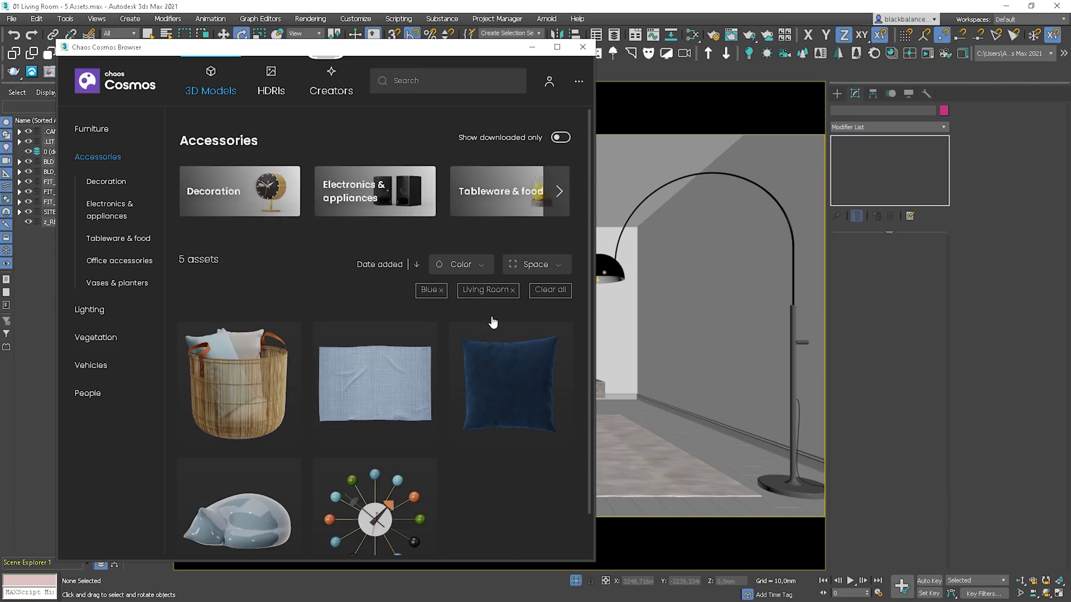
pyautogui.moveTo(505, 385)
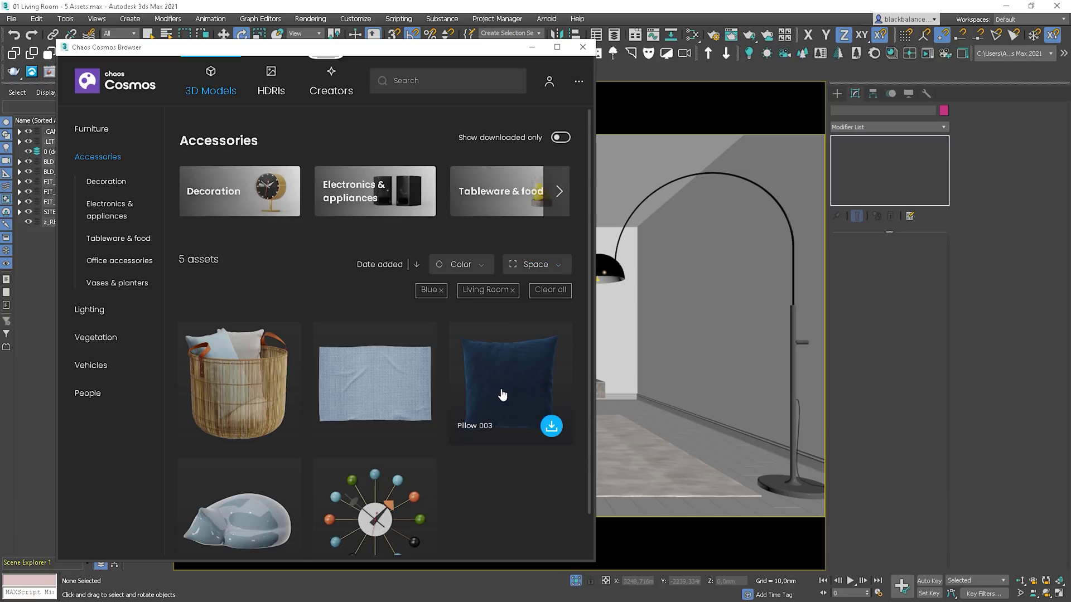
pyautogui.click(441, 290)
pyautogui.click(513, 290)
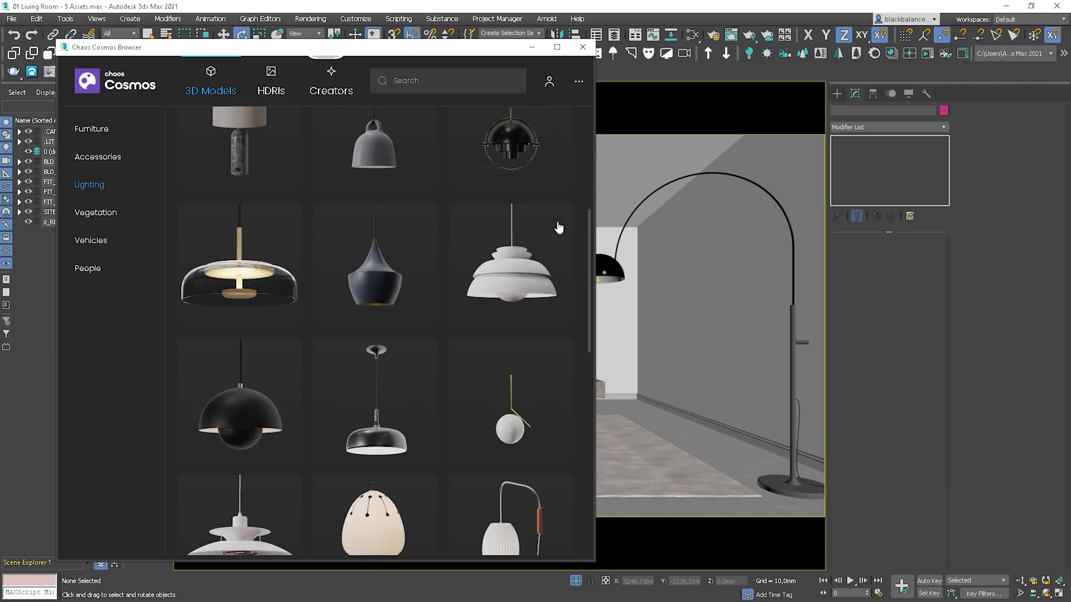
# - Browse the pendant, wall, table and floor lamp models in the Lighting category
pyautogui.scroll(-3, 558, 228)
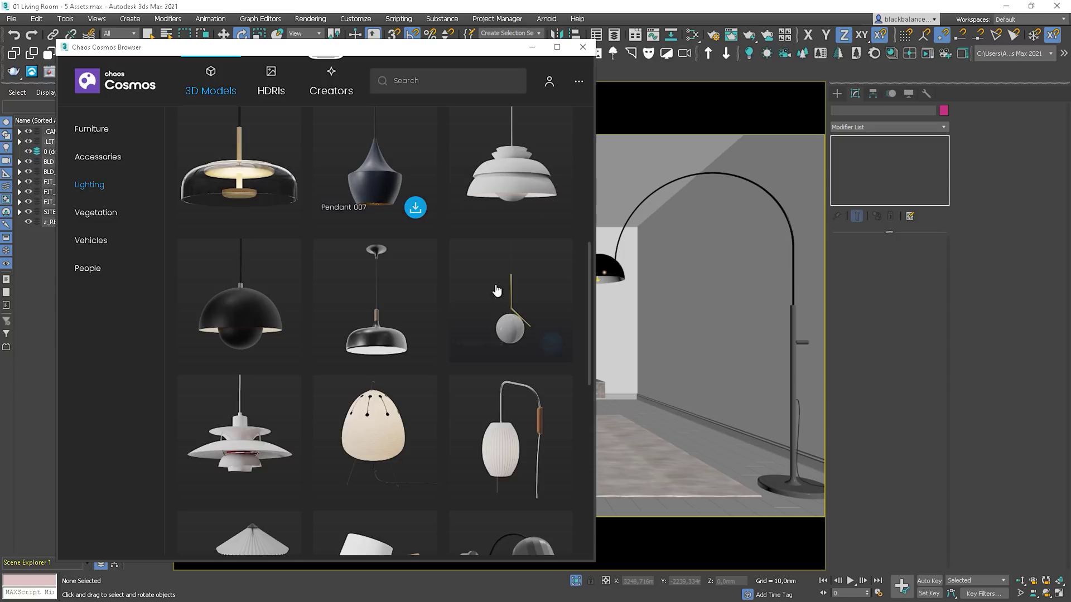
pyautogui.moveTo(499, 310)
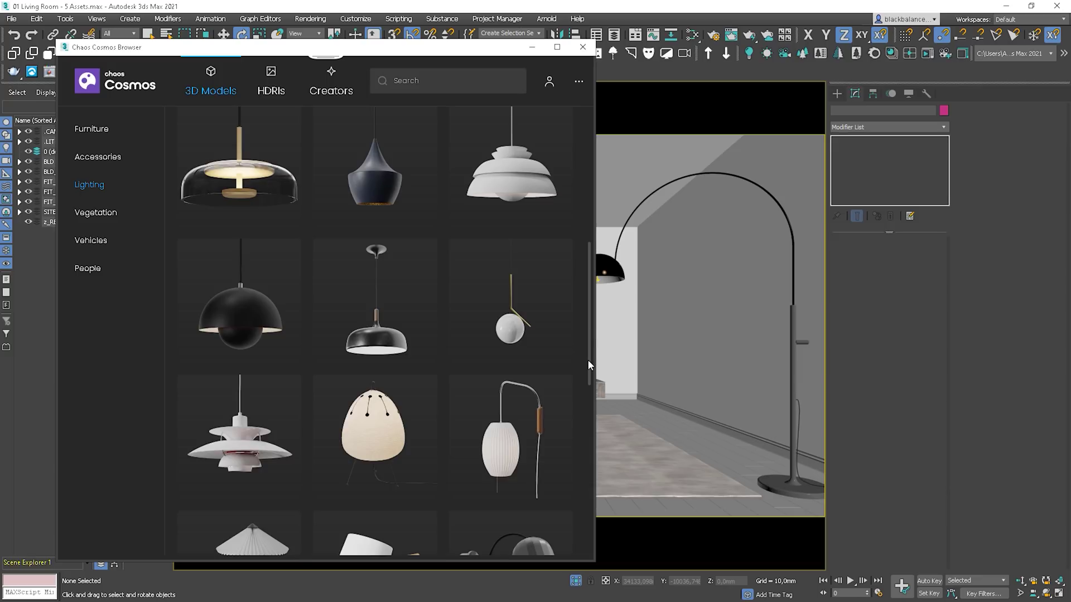
pyautogui.scroll(-7, 588, 363)
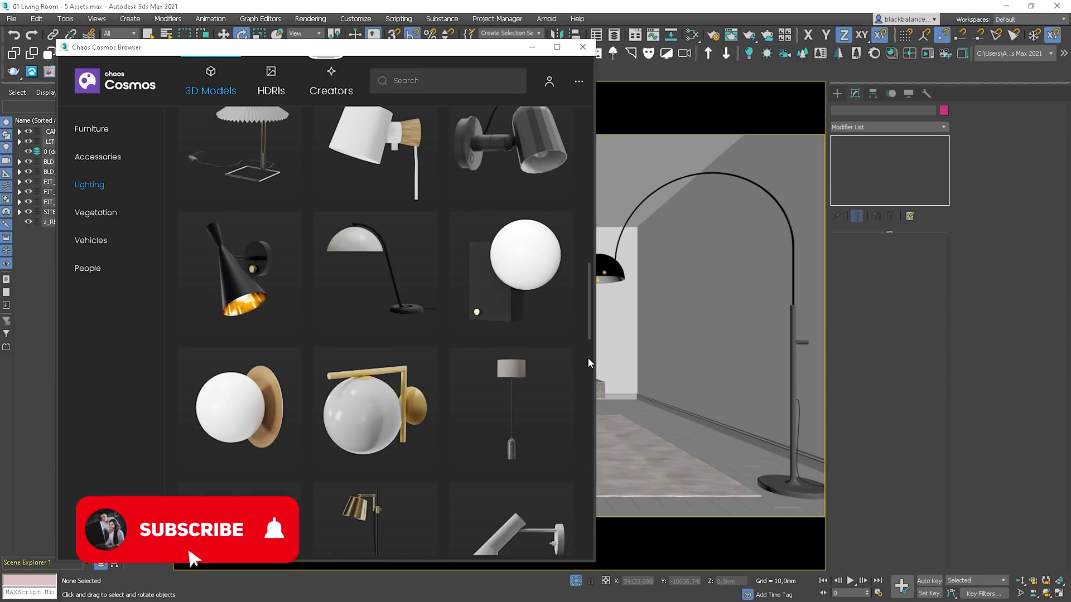
pyautogui.scroll(-7, 588, 363)
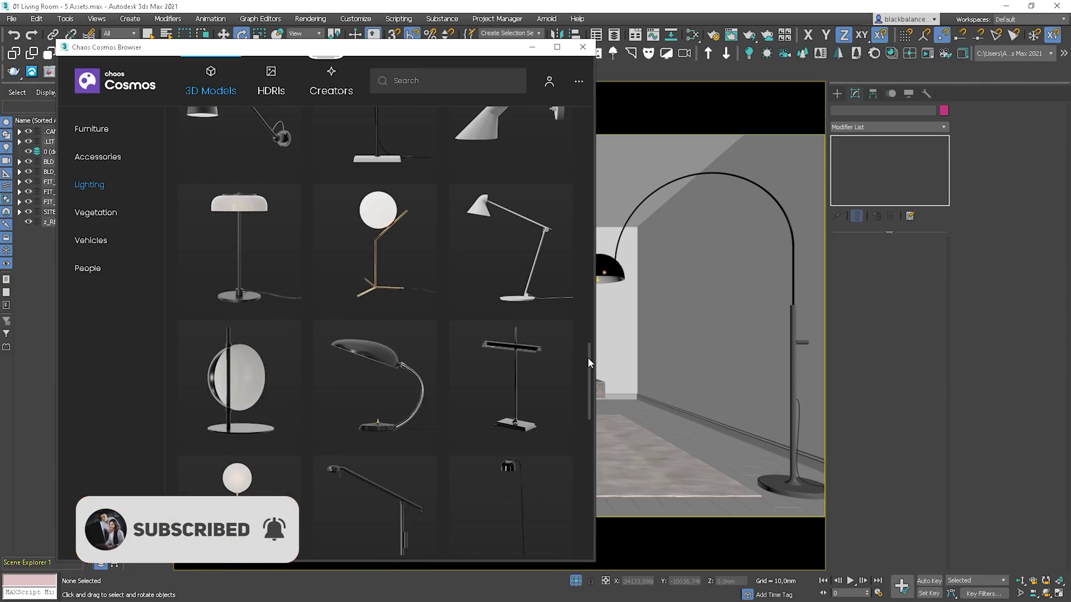
pyautogui.scroll(-8, 588, 362)
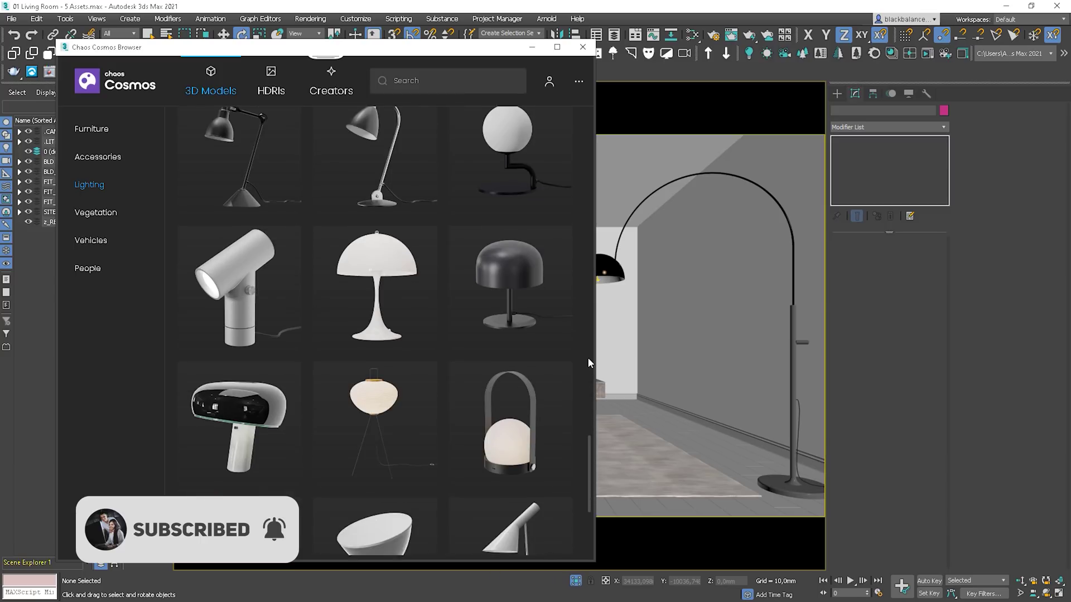
pyautogui.scroll(-3, 588, 362)
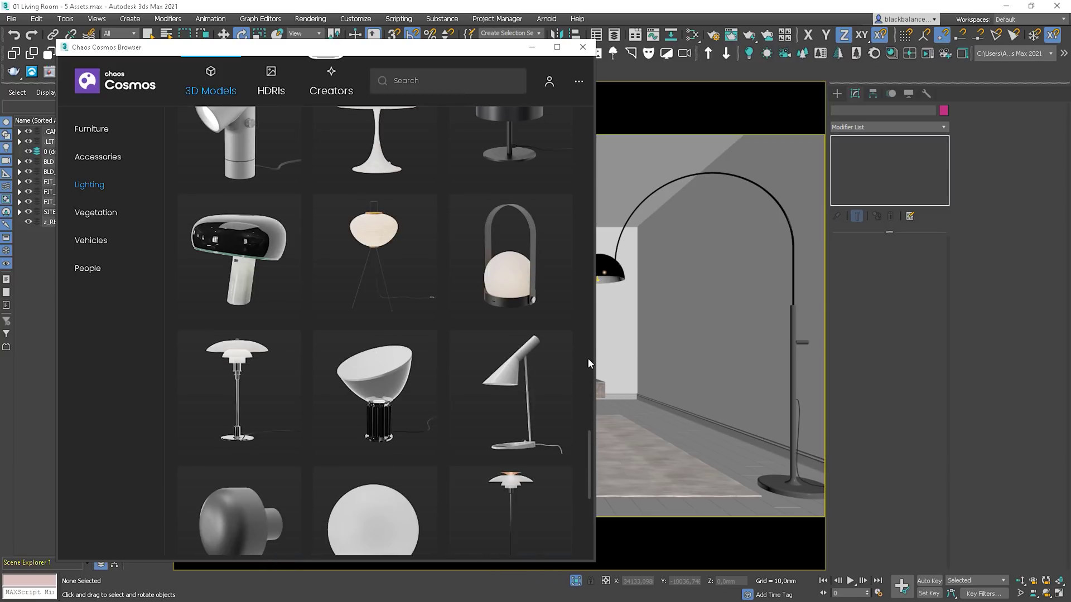
# - View the details and additional info of the English Oak 002 tree in the Vegetation category, and close them
pyautogui.click(96, 212)
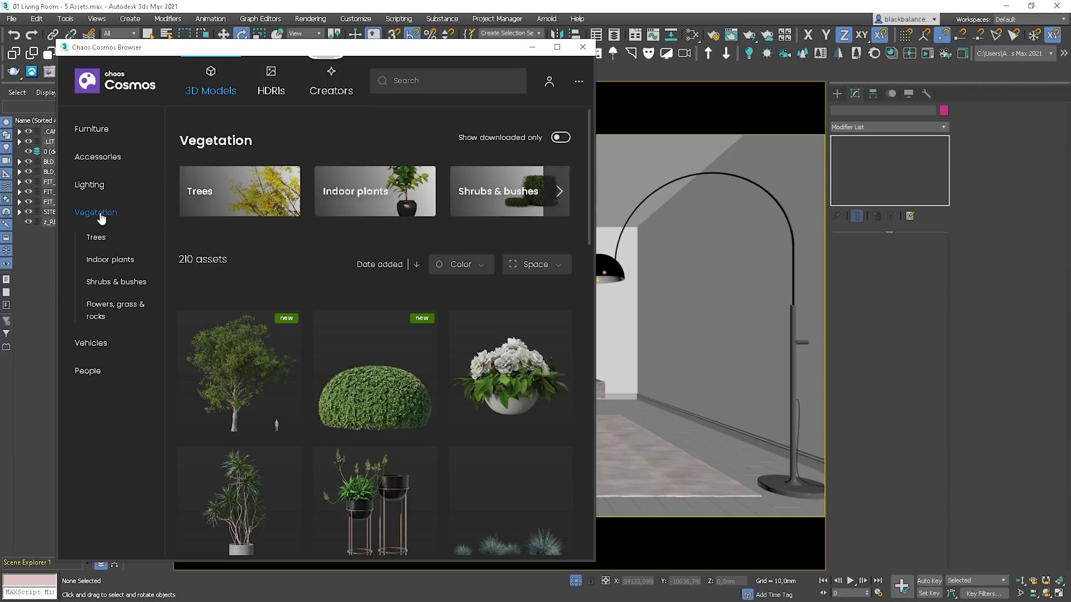
pyautogui.click(253, 362)
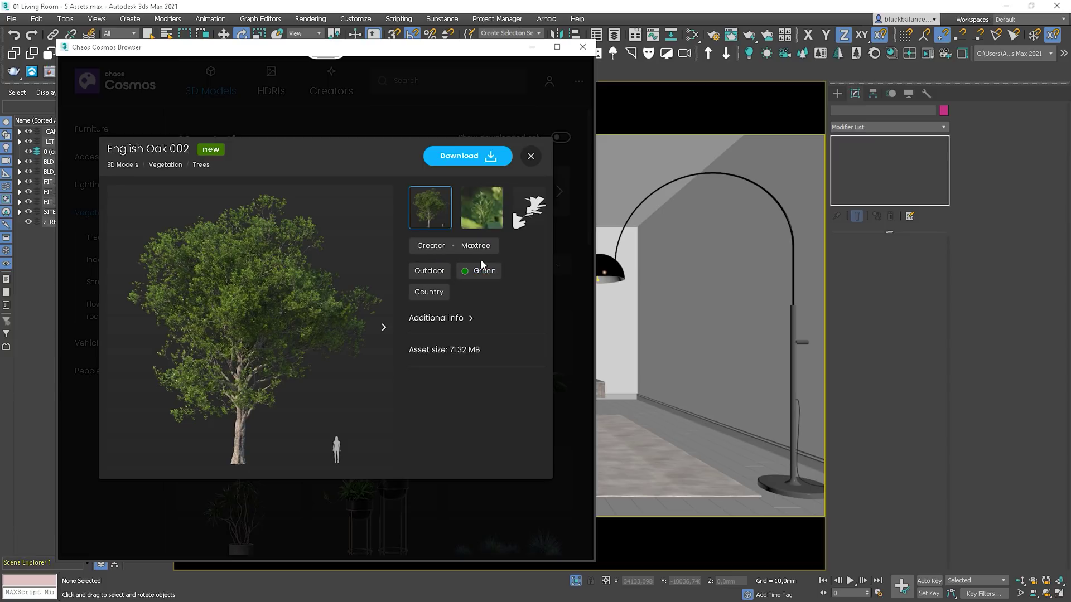
pyautogui.click(435, 321)
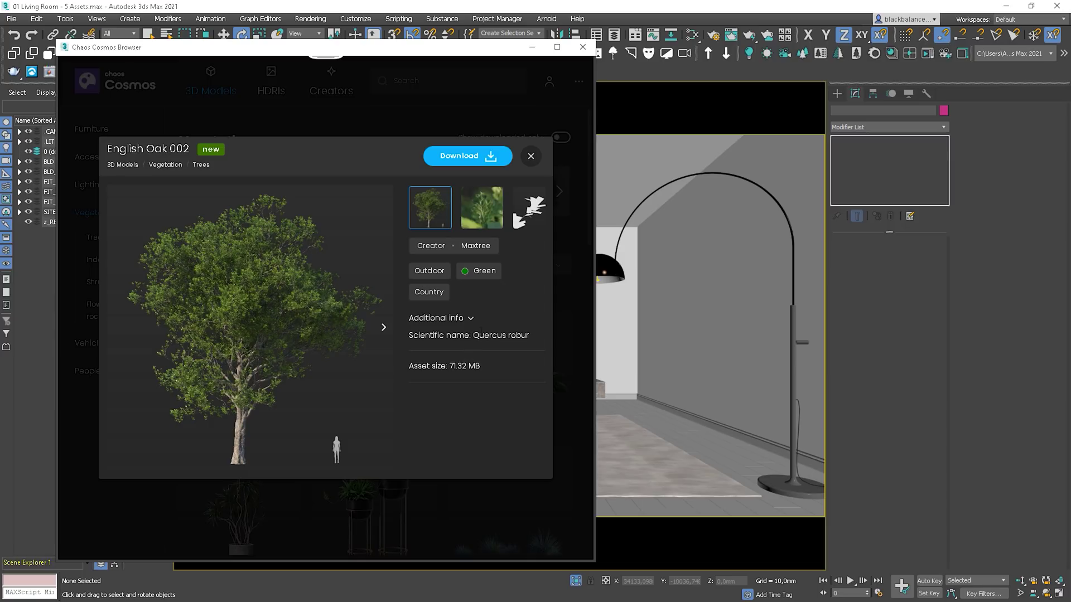
pyautogui.click(531, 157)
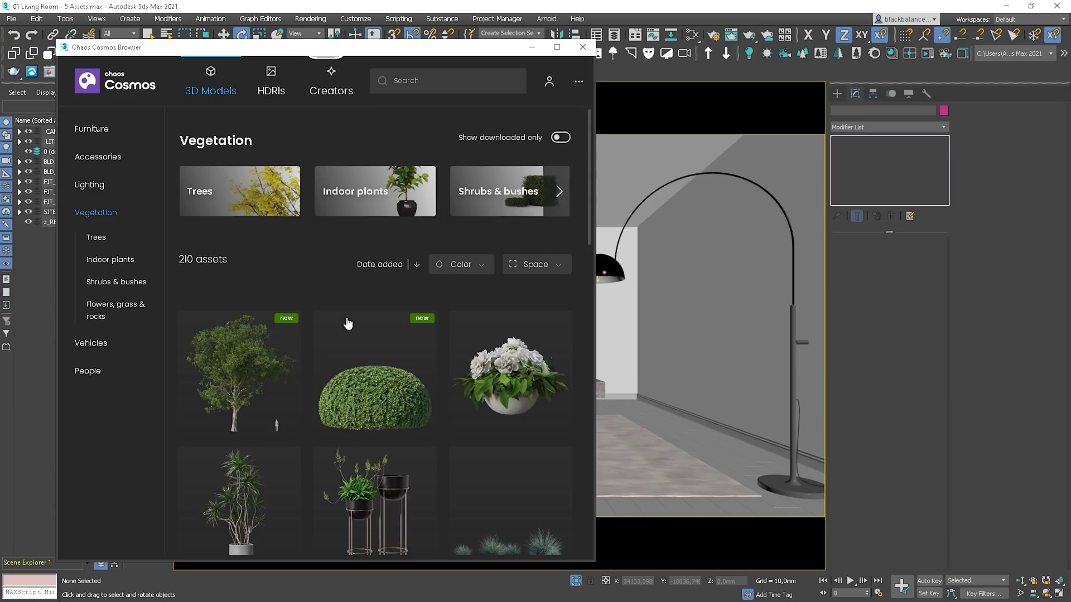
# - Browse the shrubs, grasses and potted plants in the Vegetation category
pyautogui.scroll(-5, 349, 323)
pyautogui.scroll(-5, 352, 323)
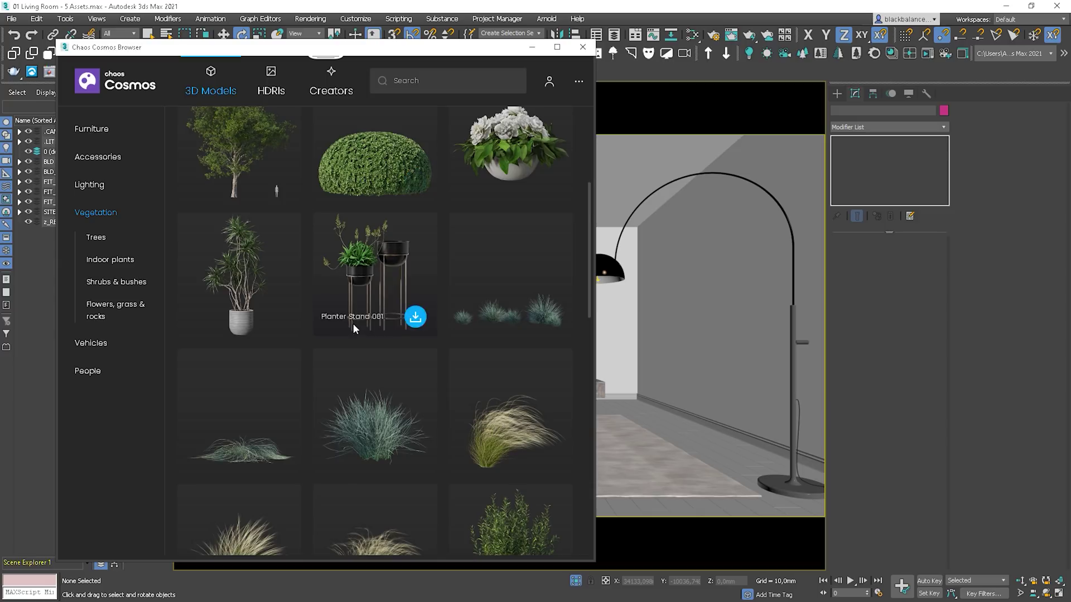
pyautogui.scroll(-5, 575, 294)
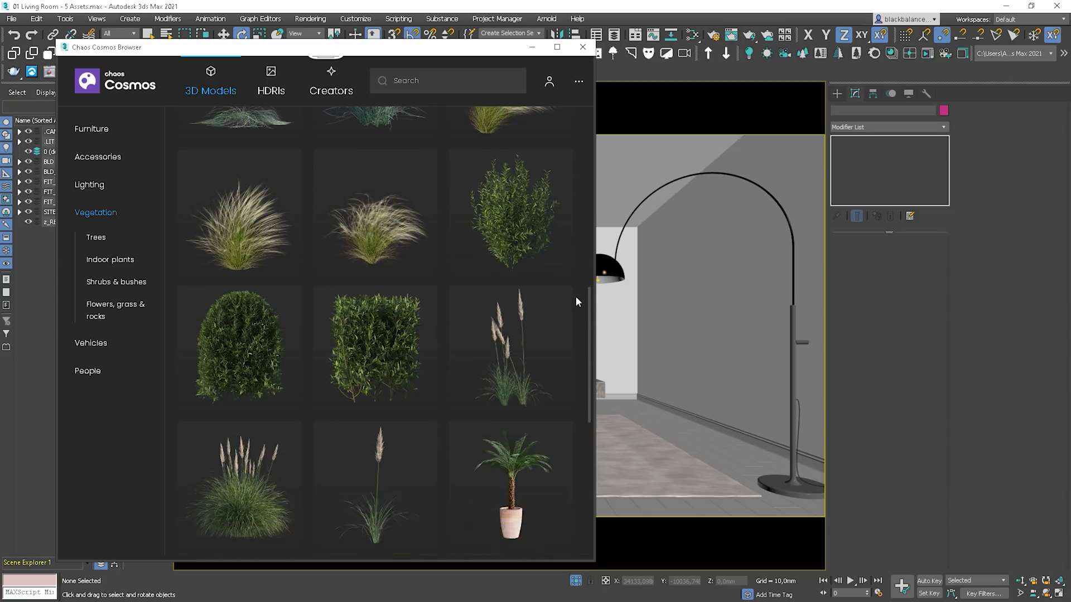
# - Search the asset library for "grass" and look through all the resulting plant models
pyautogui.click(418, 80)
pyautogui.write('grass')
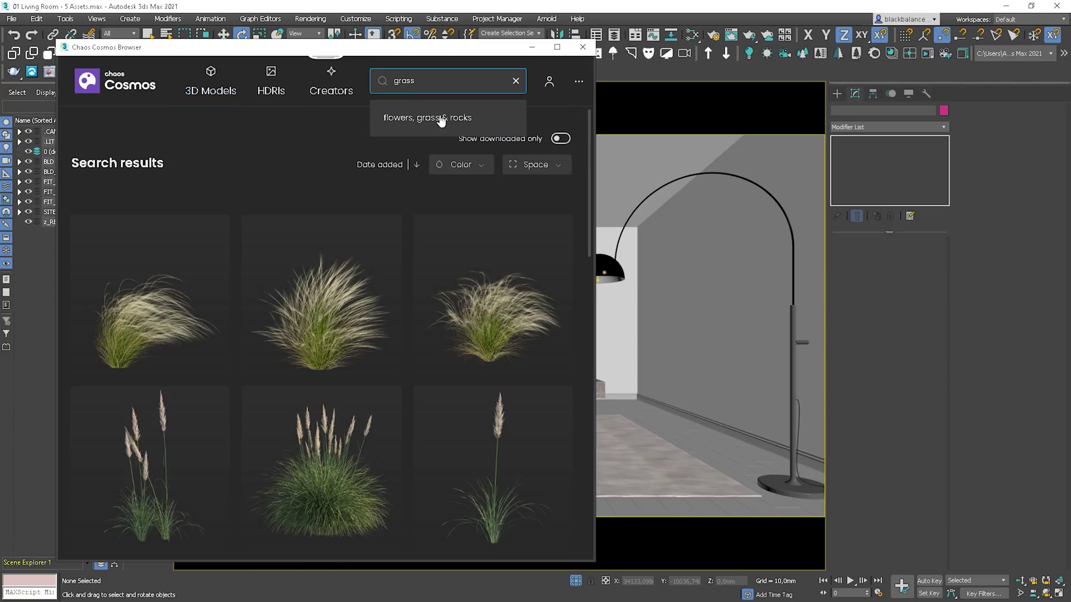
pyautogui.scroll(-5, 390, 256)
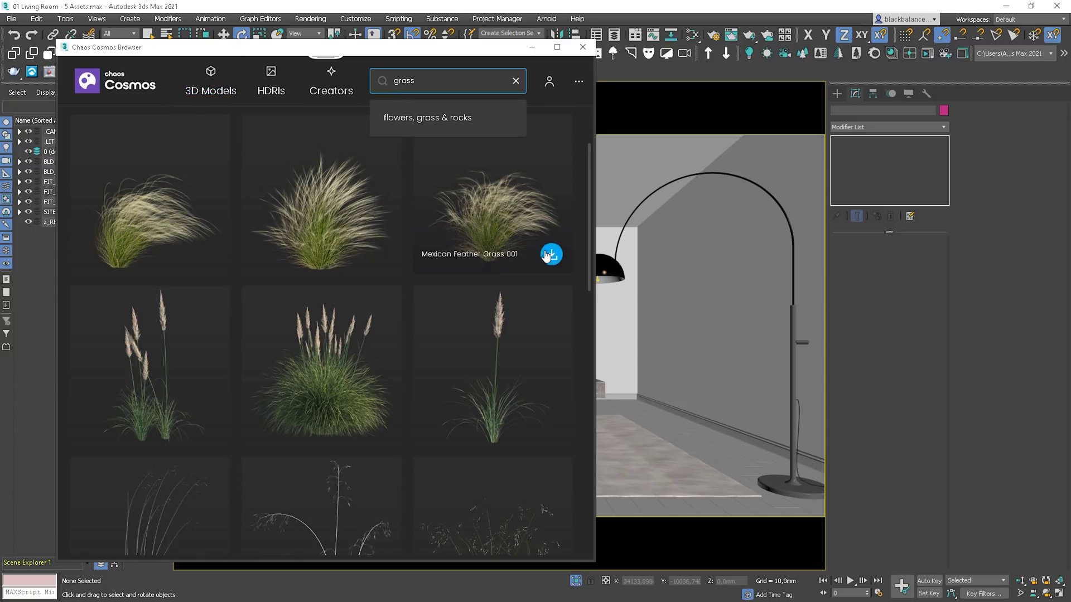
pyautogui.scroll(-5, 574, 259)
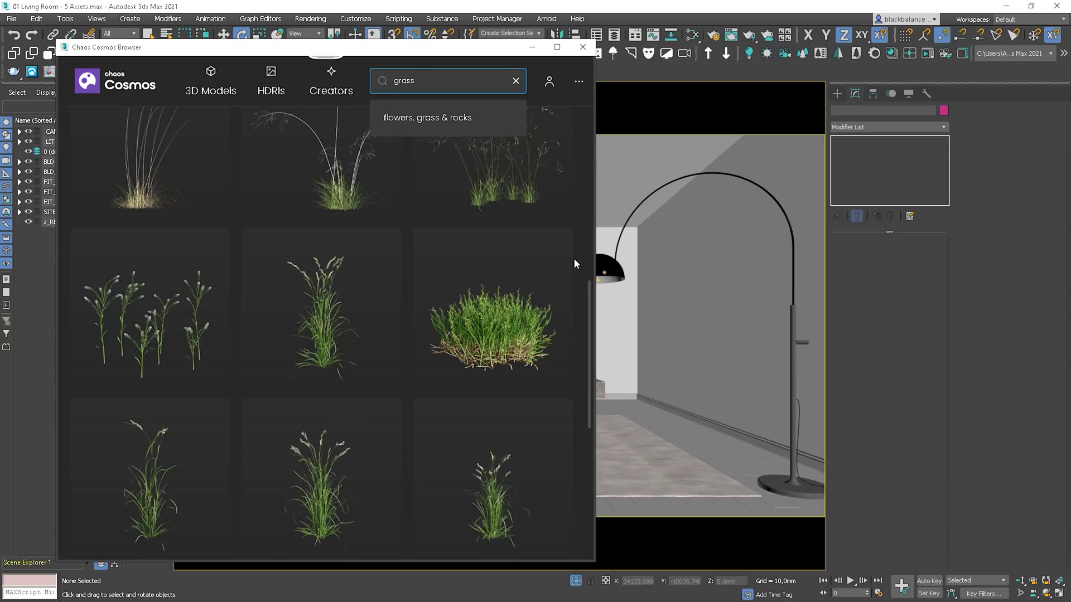
pyautogui.scroll(-5, 573, 257)
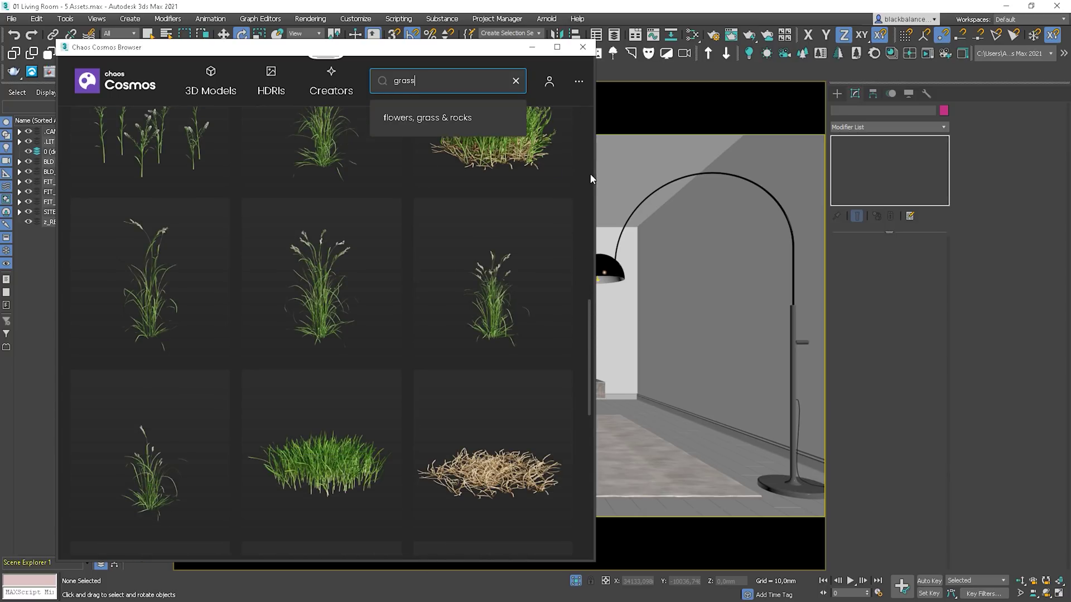
pyautogui.scroll(-7, 575, 201)
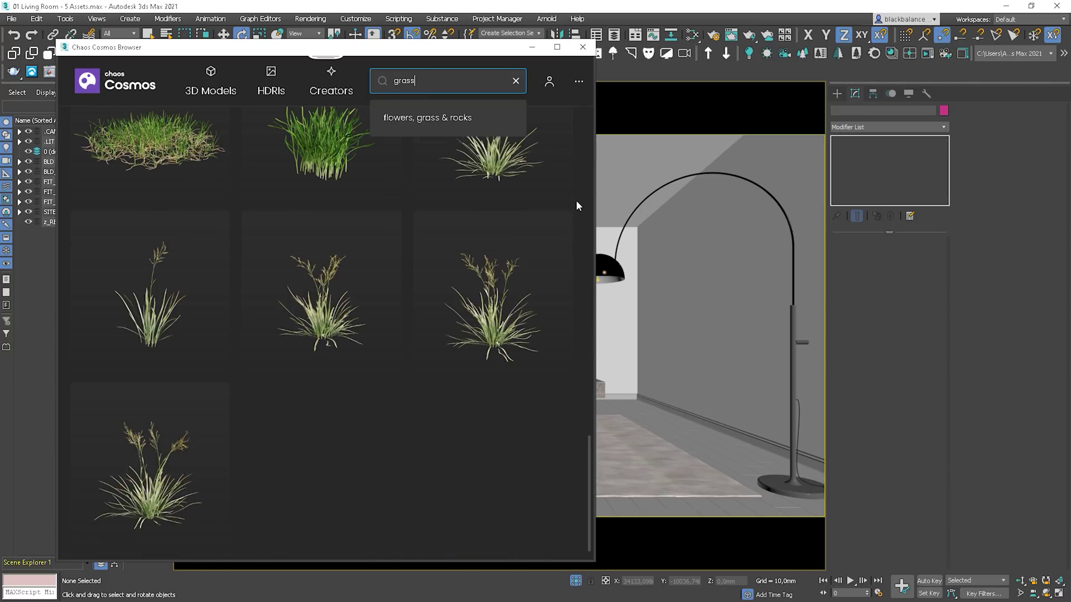
# - Look at the Vehicles category of the 3D models and browse the posed figures in the People category
pyautogui.click(221, 96)
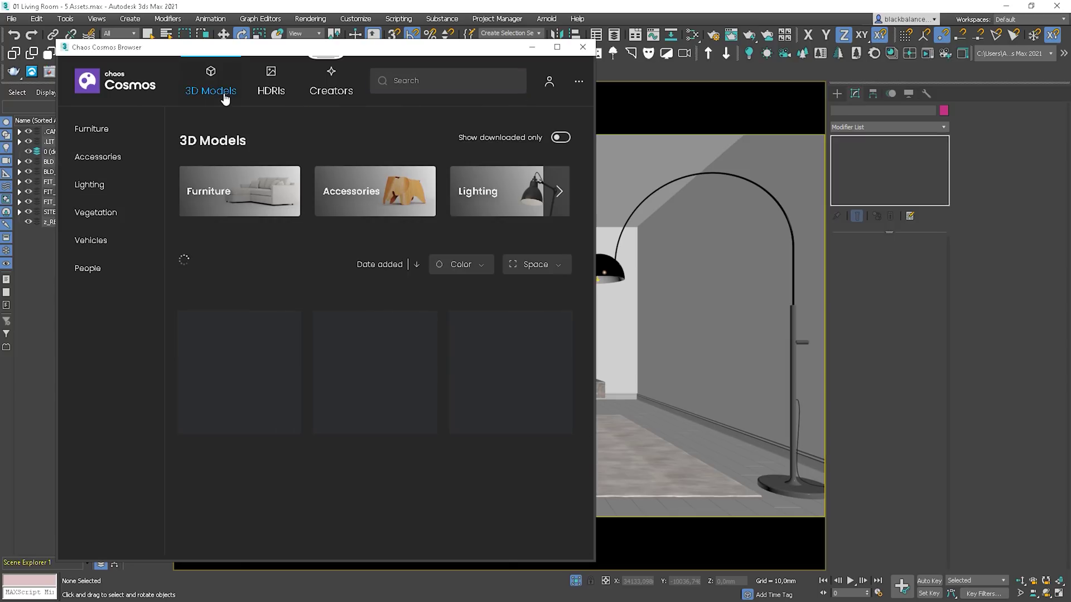
pyautogui.click(91, 241)
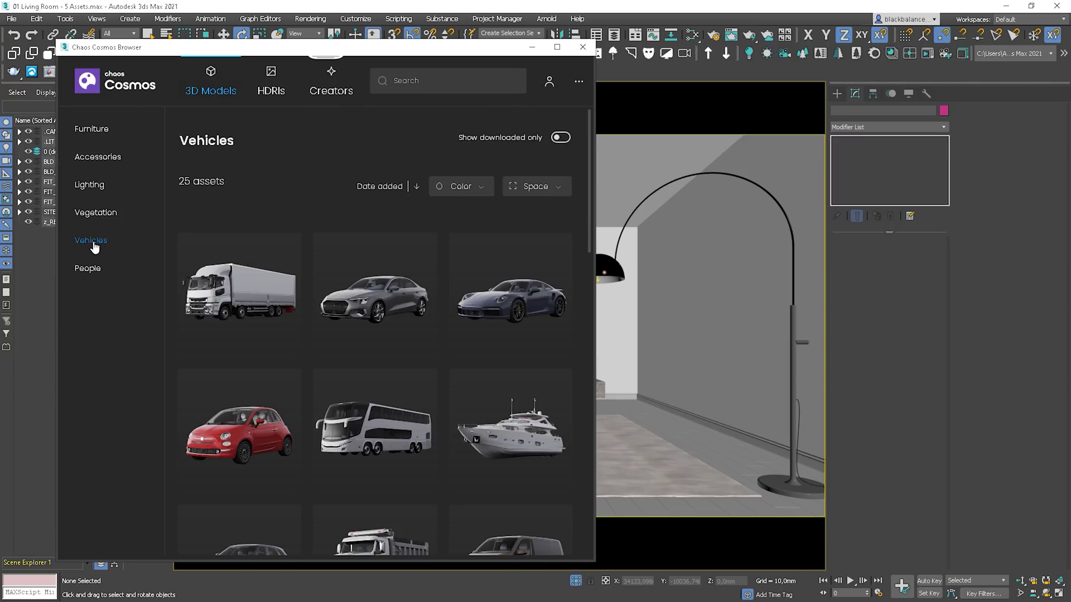
pyautogui.click(87, 270)
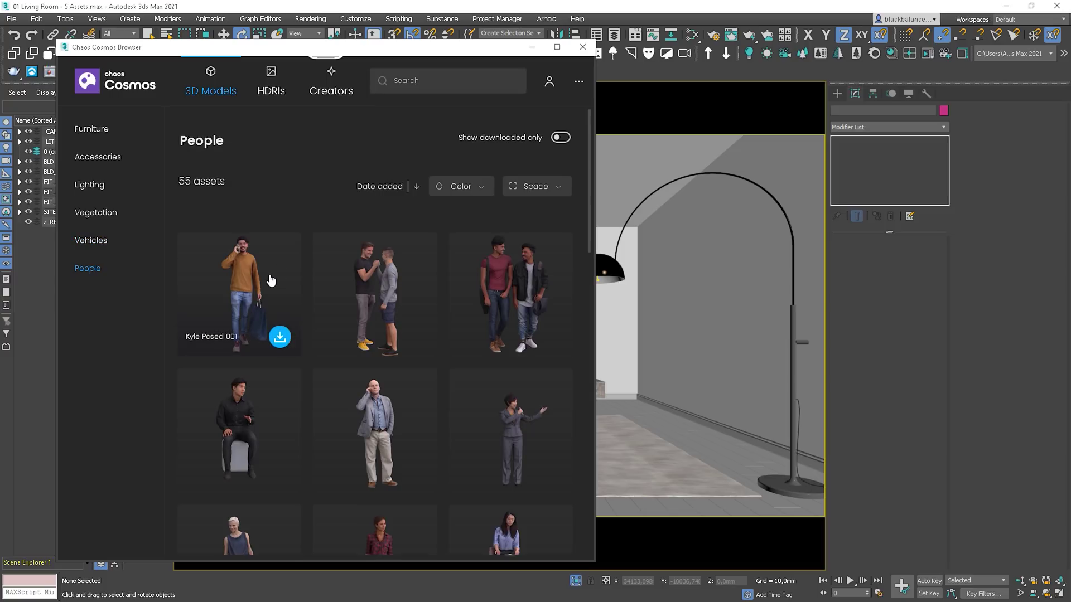
pyautogui.scroll(-1, 289, 279)
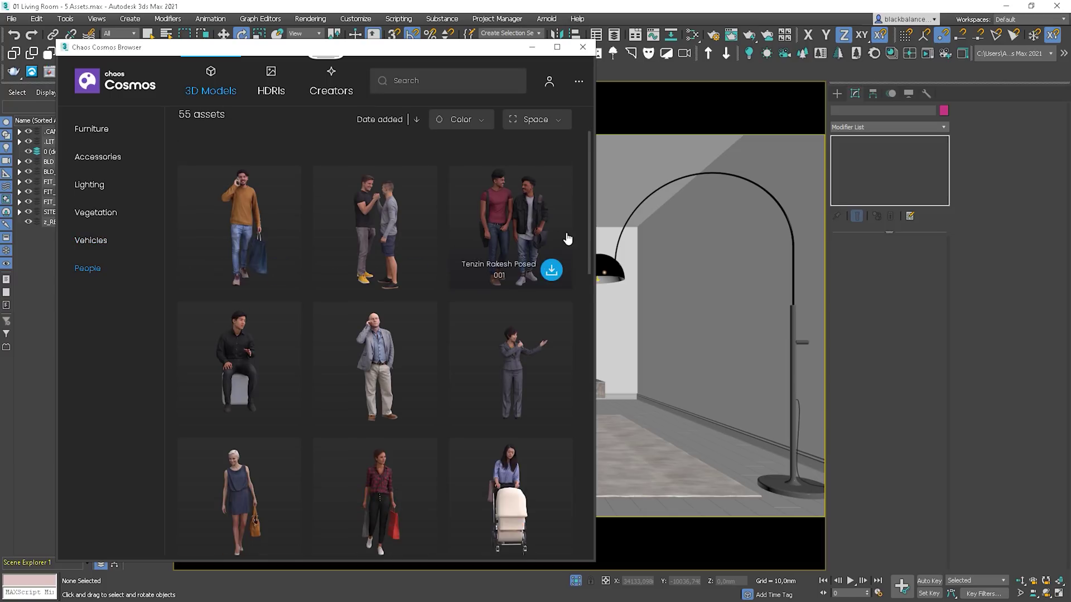
pyautogui.scroll(-3, 569, 239)
pyautogui.scroll(-5, 572, 240)
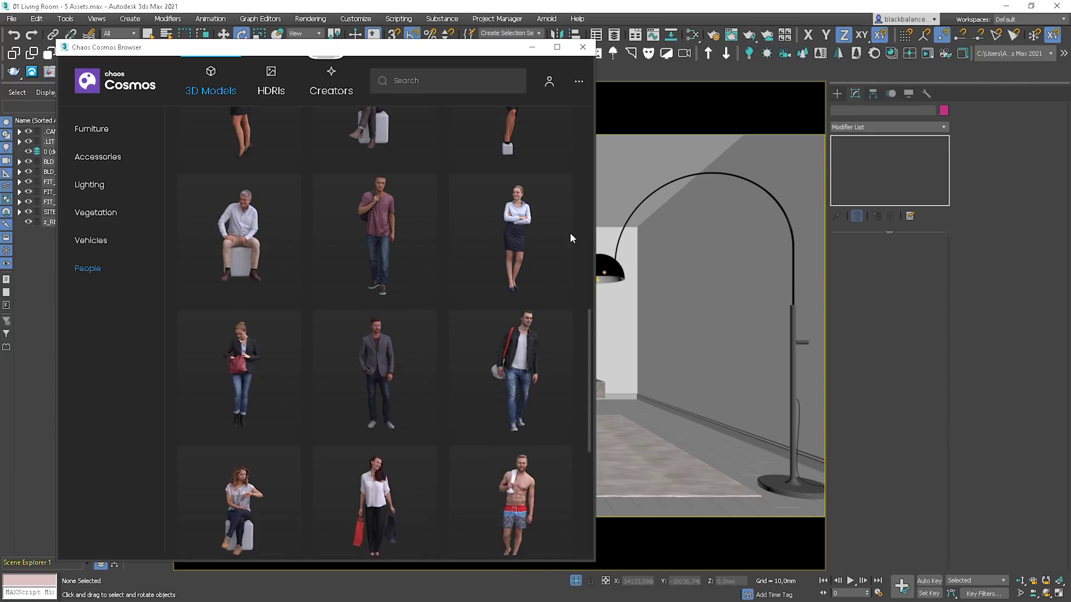
pyautogui.scroll(-4, 573, 239)
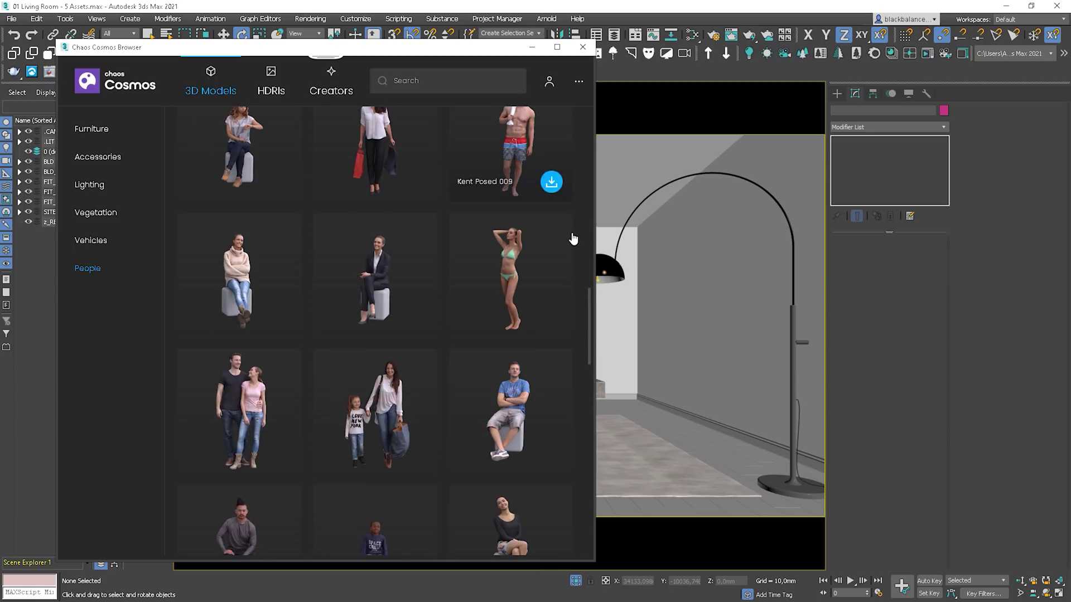
pyautogui.scroll(-5, 580, 233)
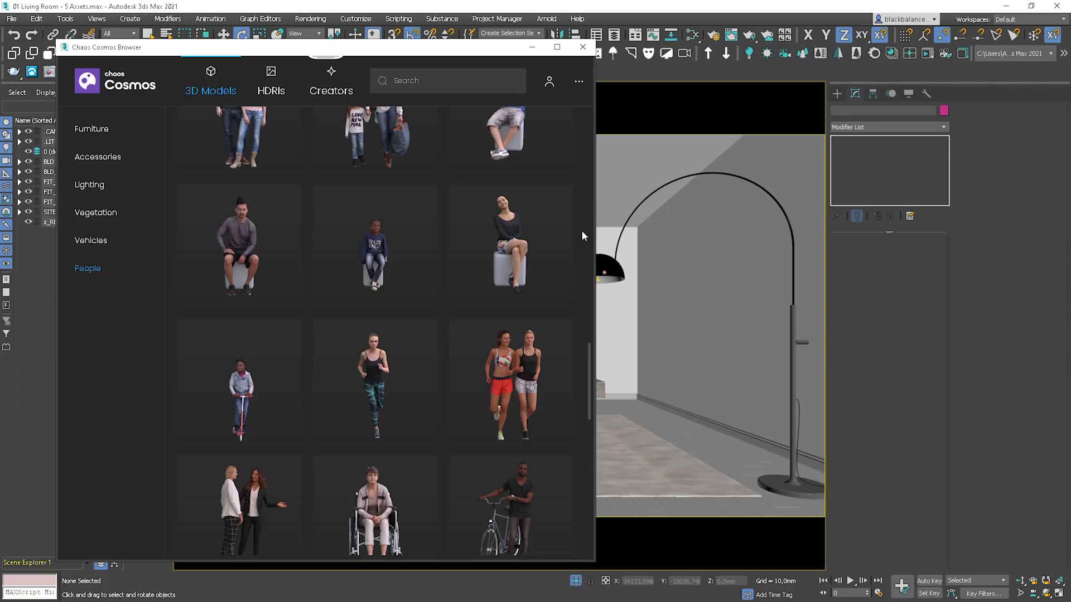
pyautogui.scroll(-5, 581, 230)
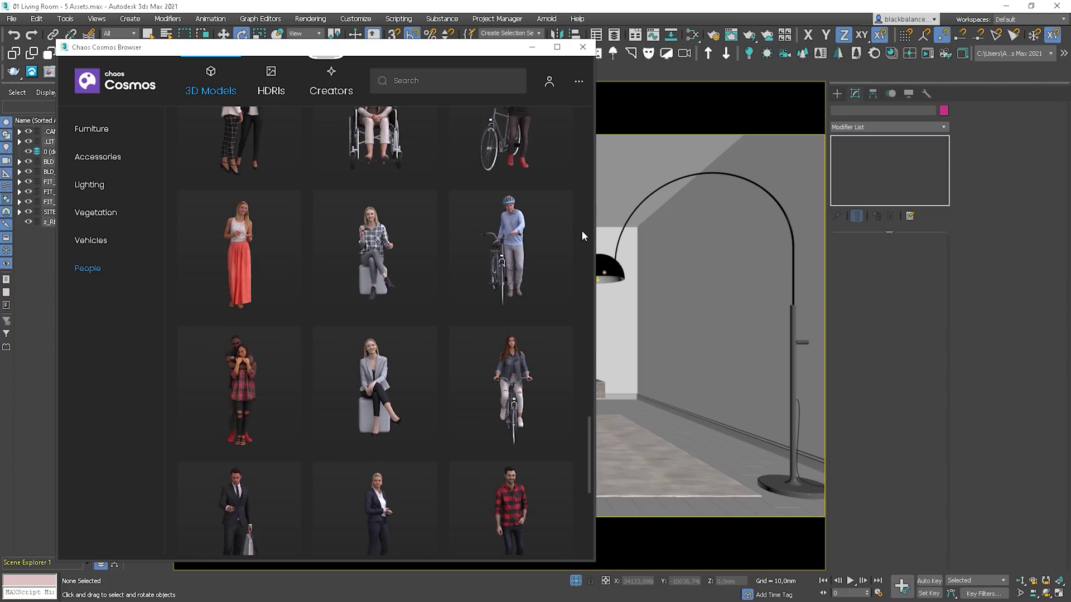
pyautogui.scroll(-5, 582, 235)
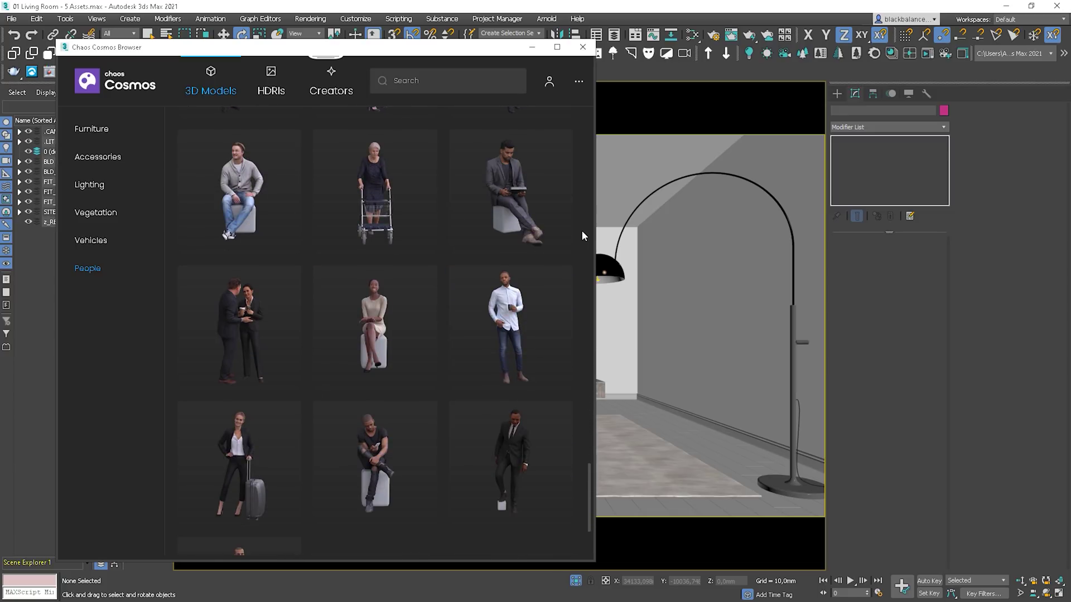
# - View the details and additional info of the Sunset 024 sky among the HDRIs, and close them
pyautogui.click(273, 86)
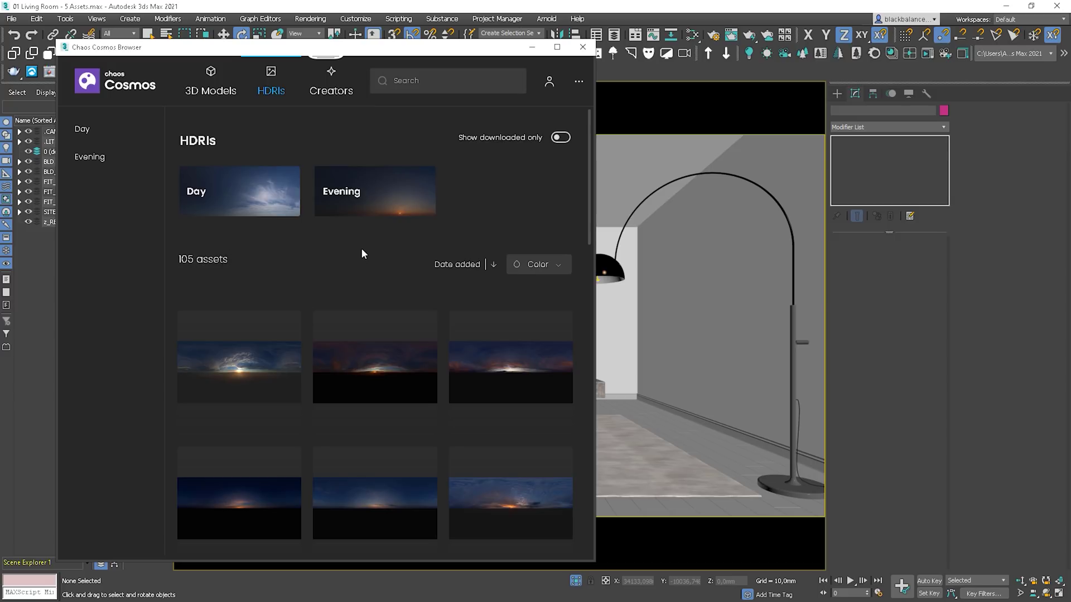
pyautogui.scroll(-3, 361, 254)
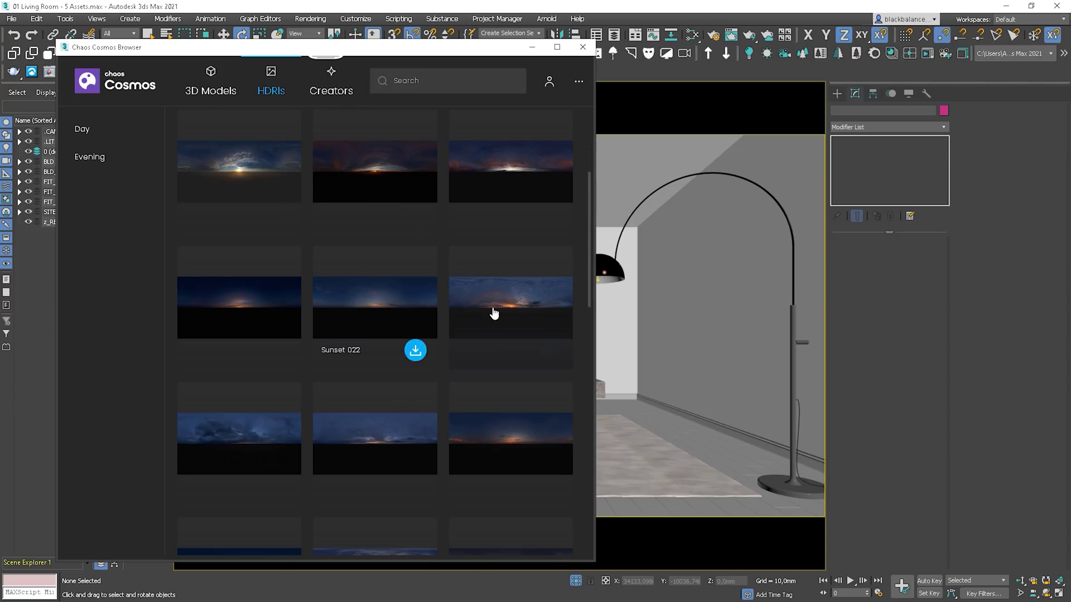
pyautogui.click(504, 306)
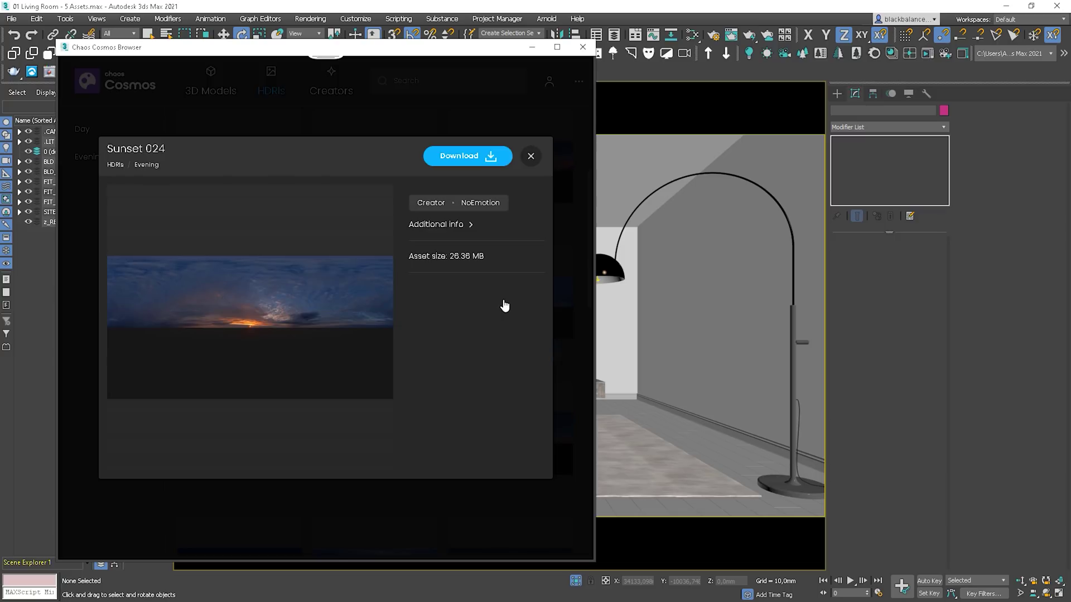
pyautogui.click(447, 225)
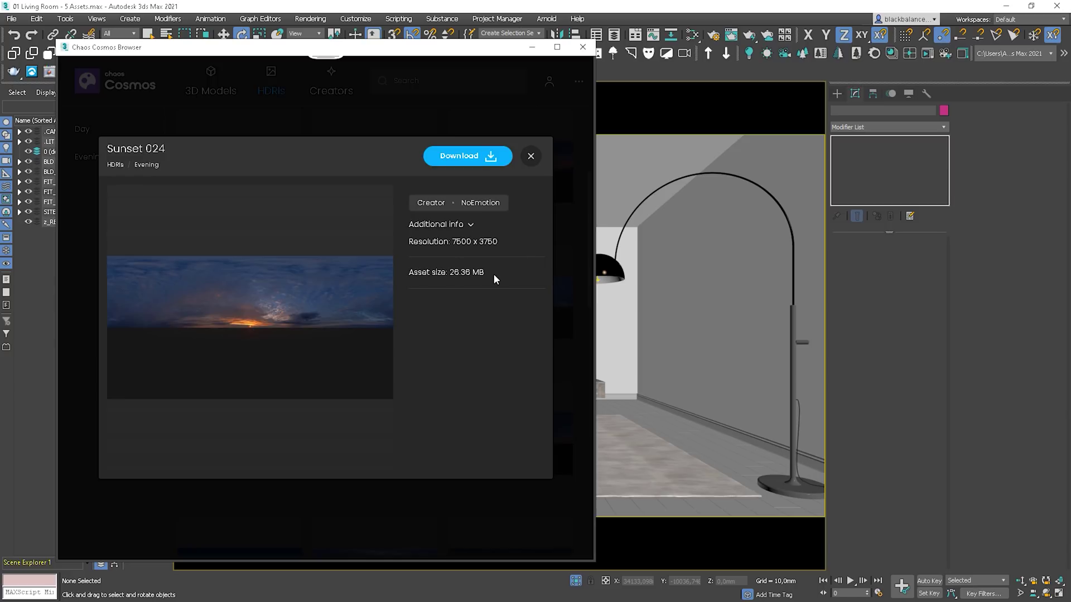
pyautogui.click(532, 156)
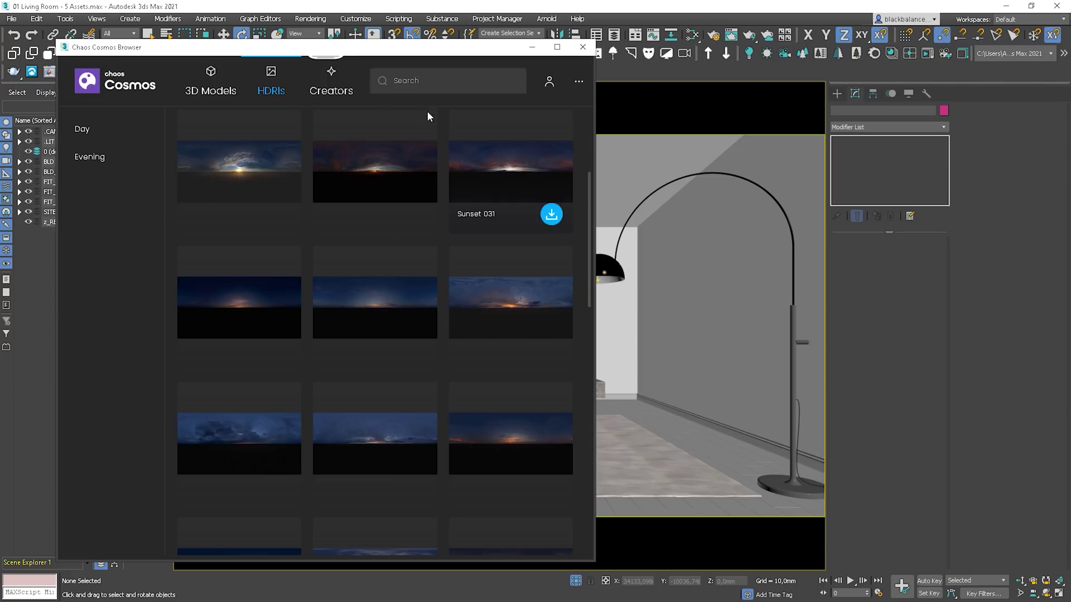
# - Browse the assets of the creator VIZPARK and open the creator page of Design Connected
pyautogui.click(335, 92)
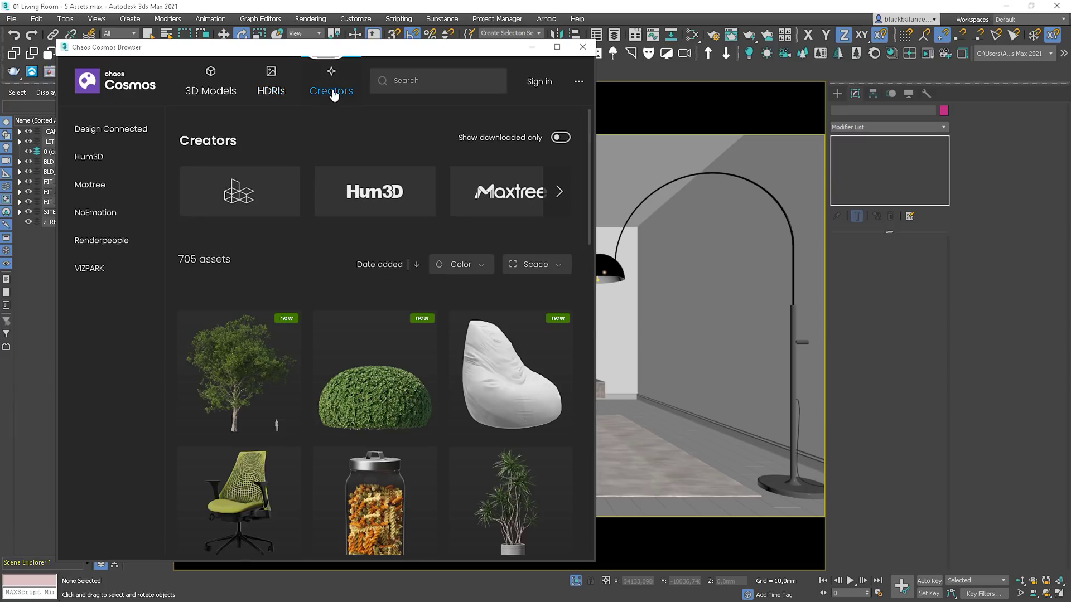
pyautogui.click(90, 269)
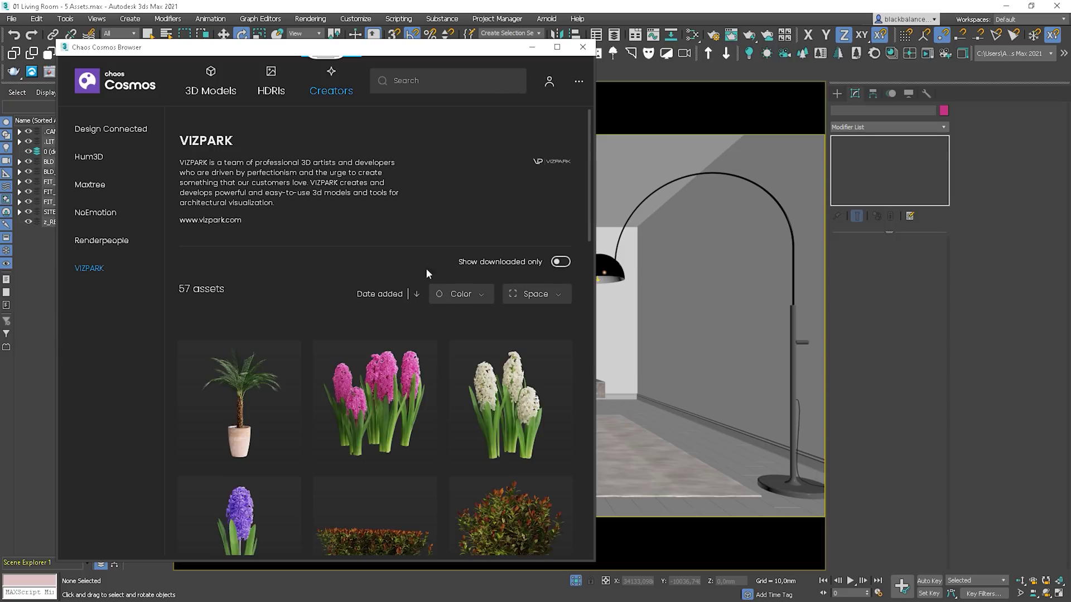
pyautogui.scroll(-10, 569, 322)
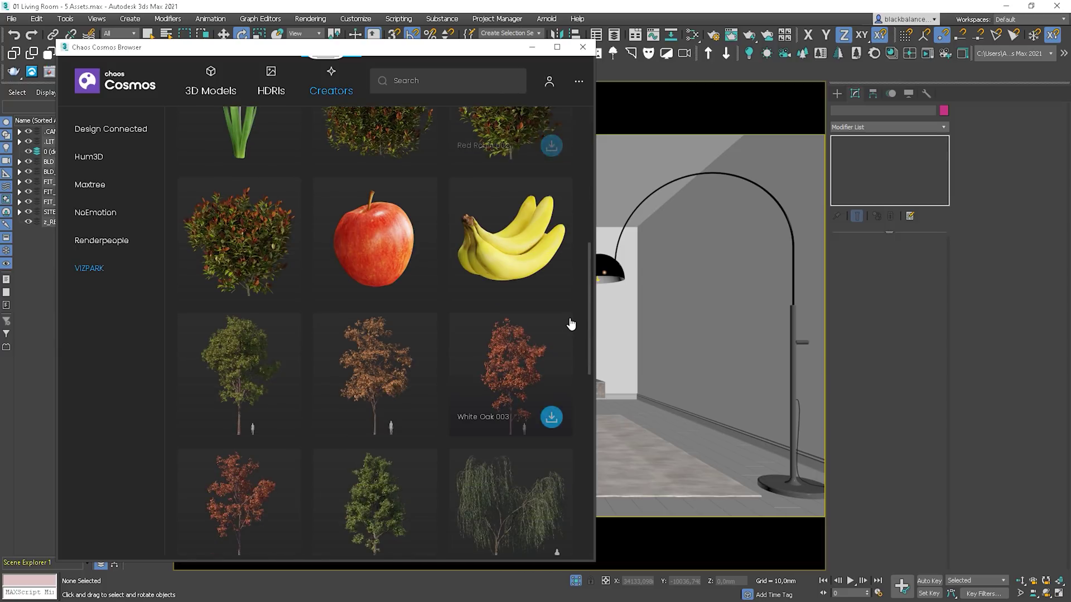
pyautogui.scroll(-8, 575, 316)
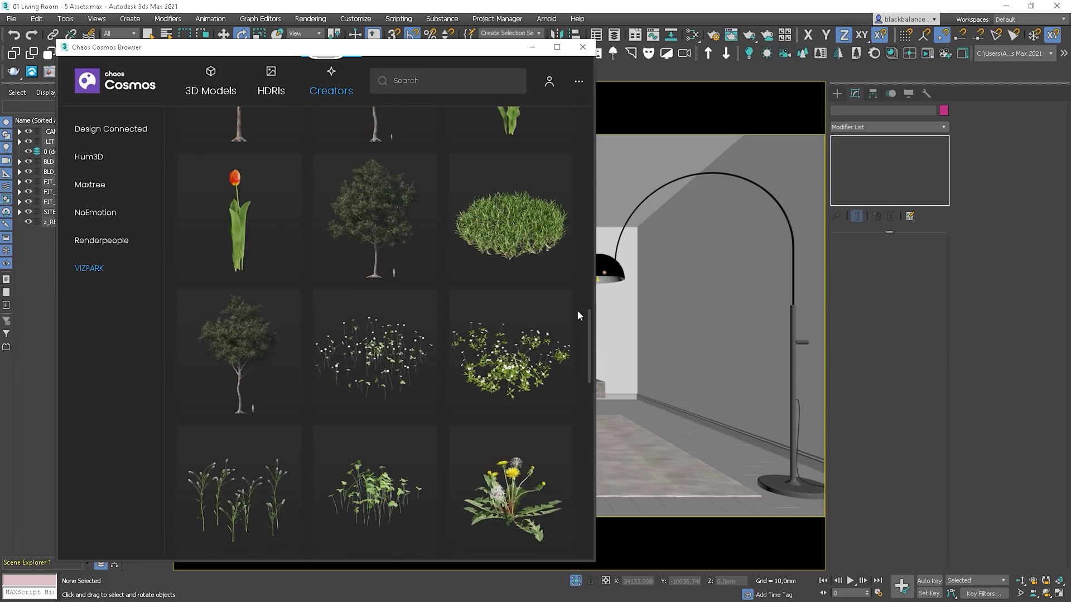
pyautogui.click(133, 130)
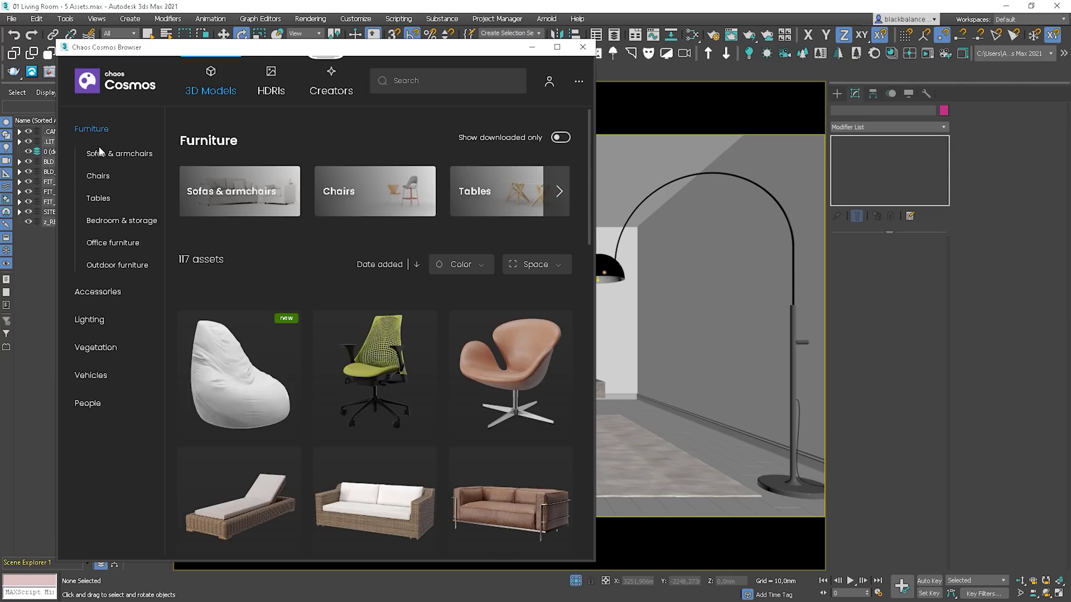
# - Open the details of the downloaded Sofa Two-Seater 001 in the Sofas & armchairs category
pyautogui.click(99, 156)
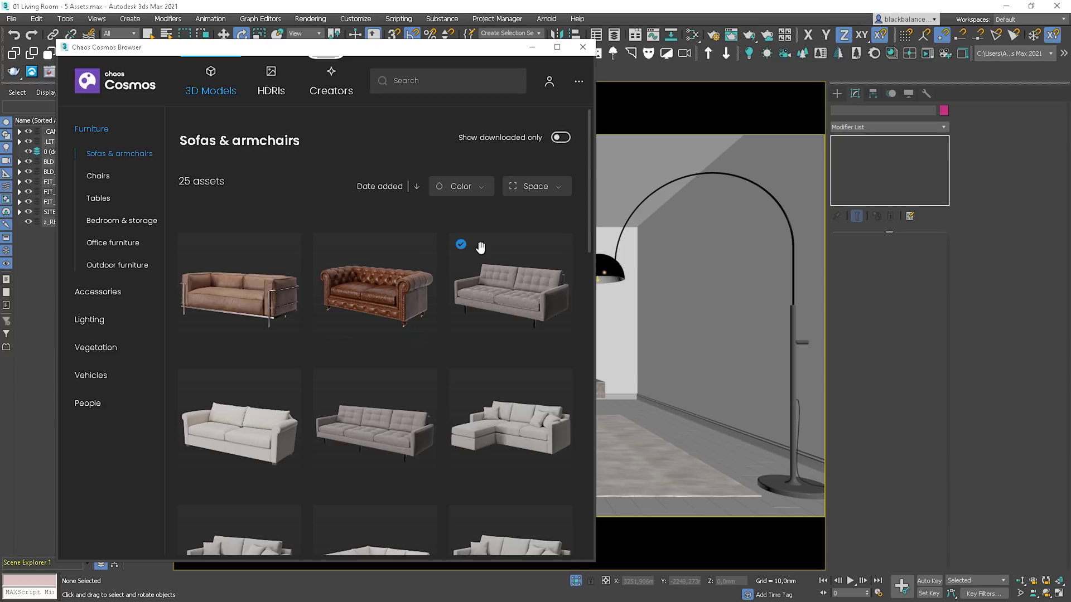
pyautogui.moveTo(480, 248)
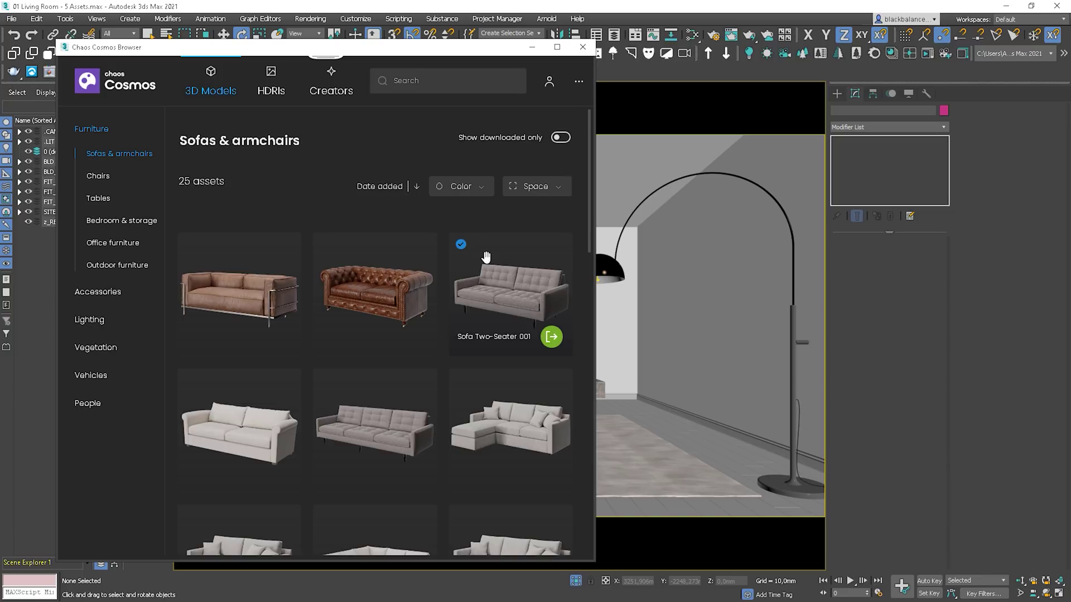
pyautogui.click(500, 293)
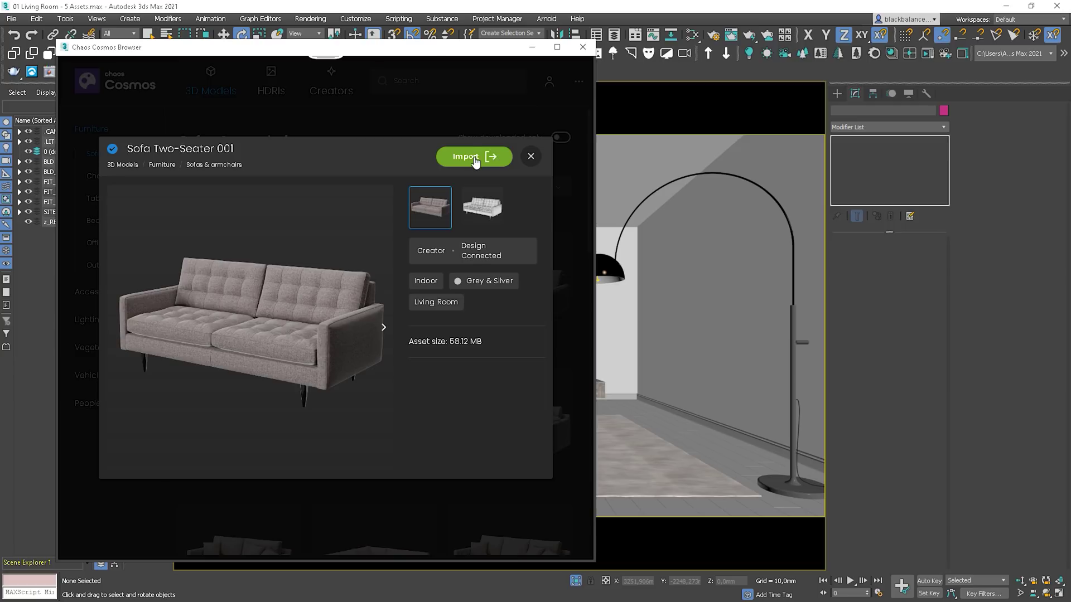
# - Make FIT_Furniture the active layer, import Sofa Two-Seater 001 into it and minimise the asset browser
pyautogui.moveTo(419, 54); pyautogui.dragTo(522, 49)
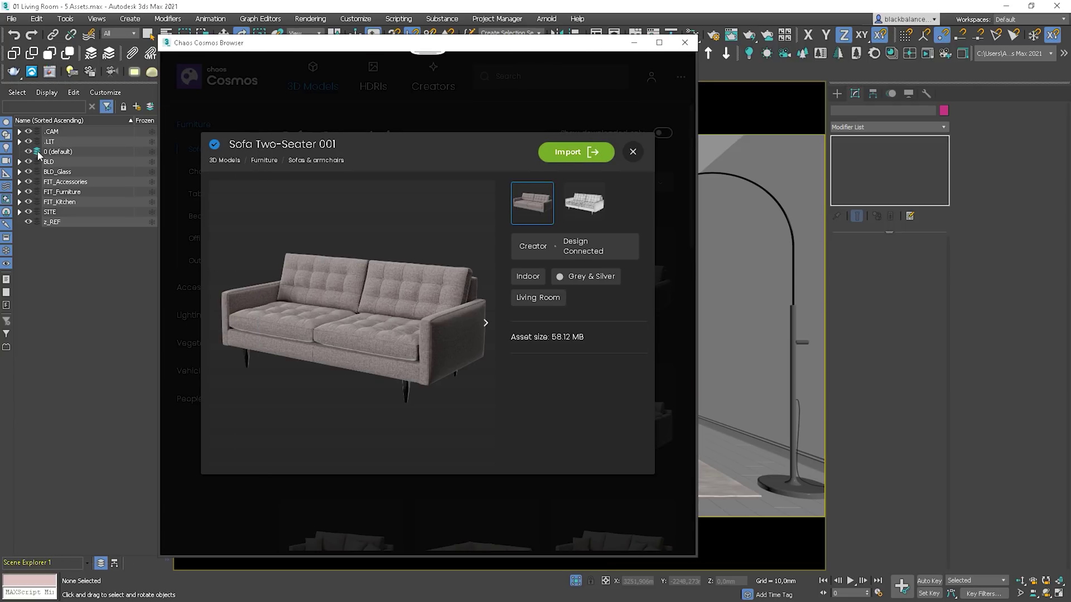
pyautogui.click(38, 192)
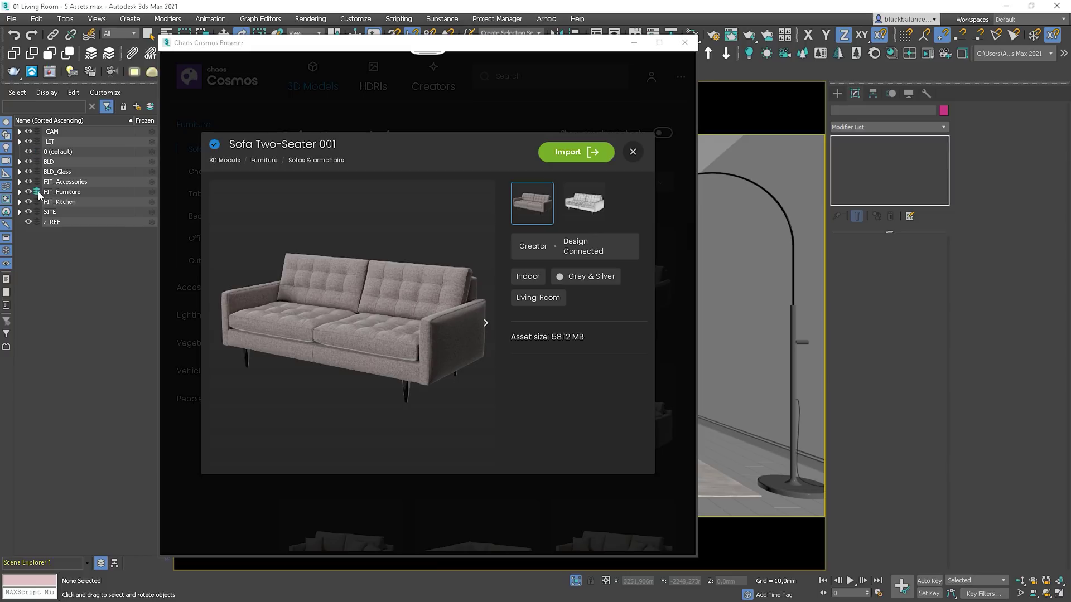
pyautogui.click(560, 153)
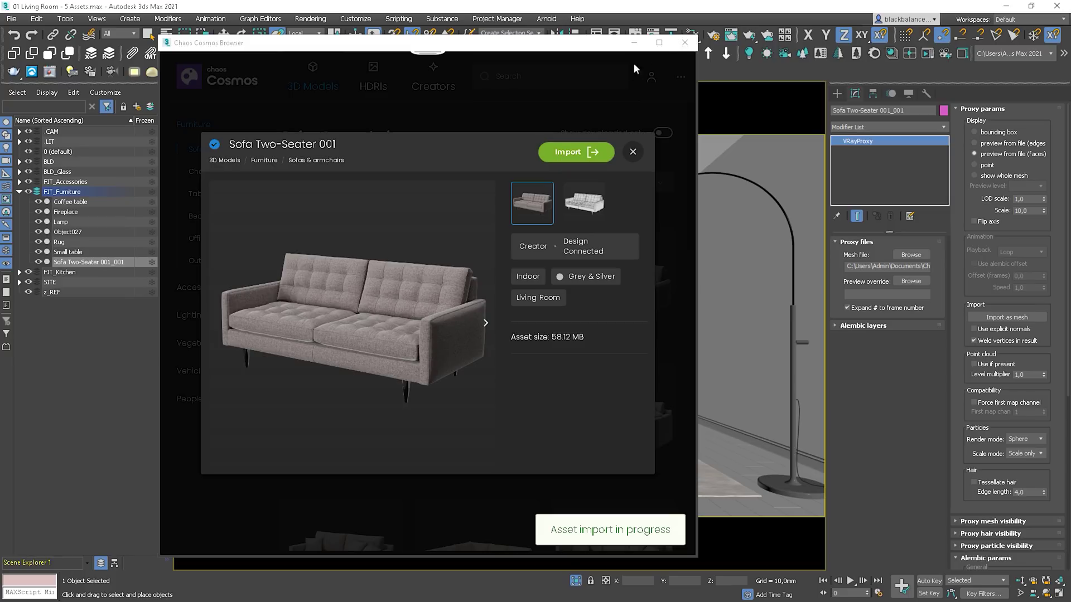
pyautogui.click(634, 42)
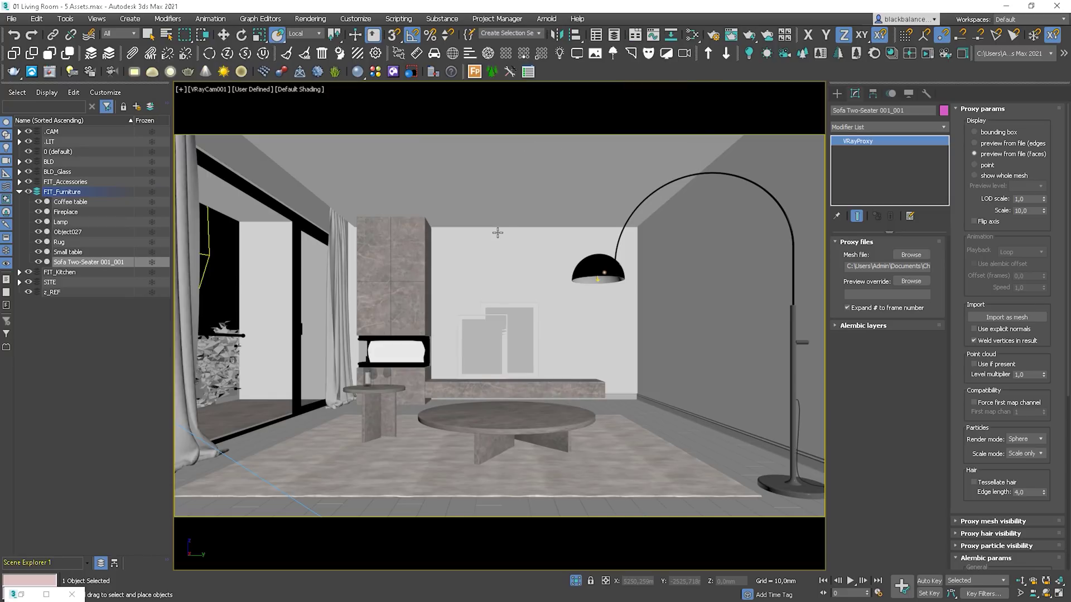
# - Show the imported sofa proxy as a whole mesh in the top view
pyautogui.press('t')
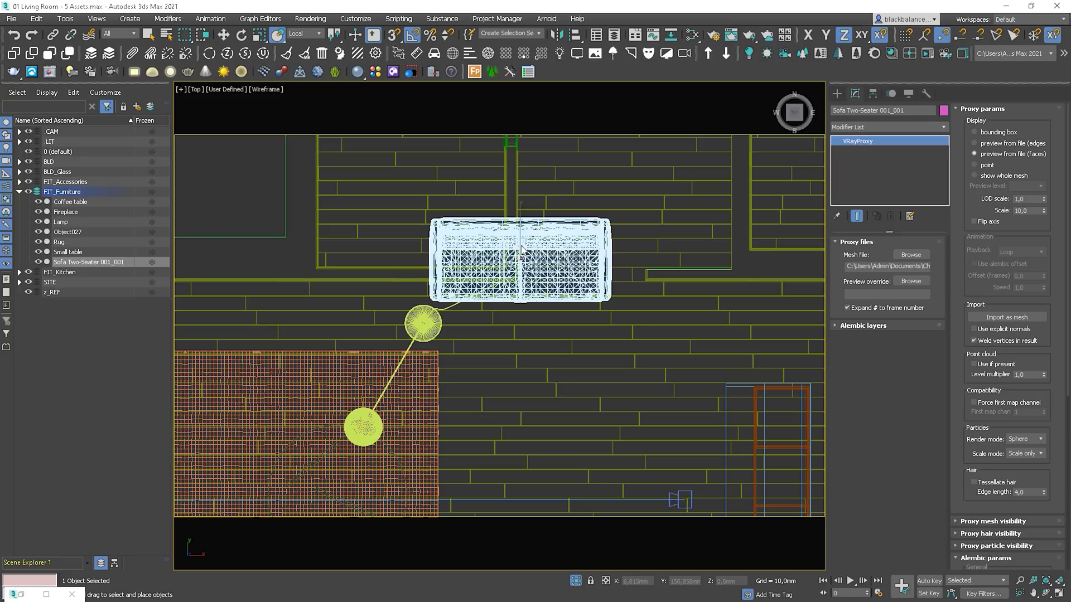
pyautogui.press('w')
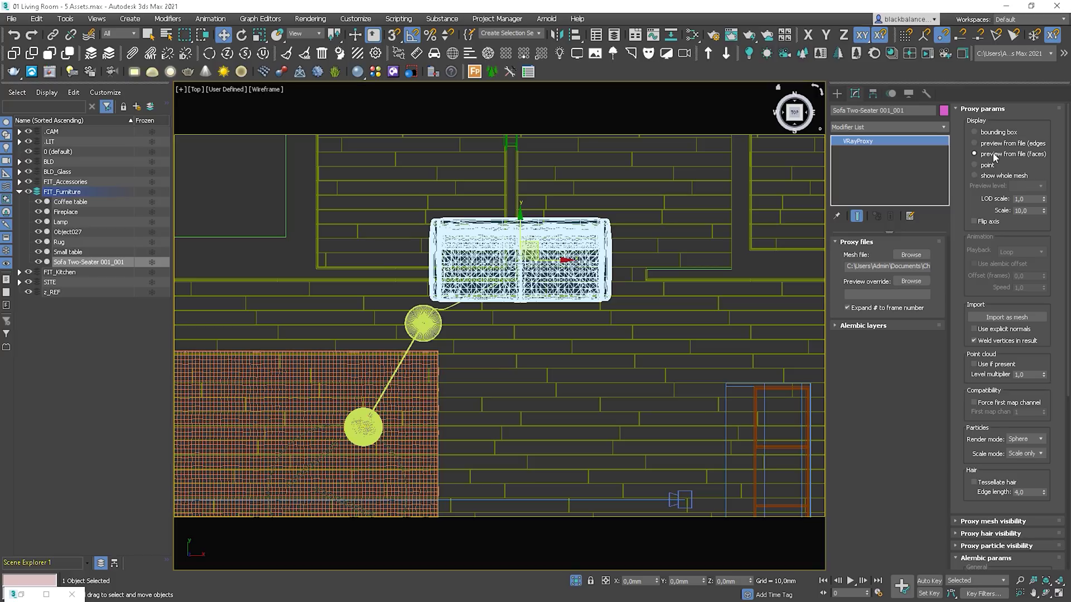
pyautogui.click(974, 175)
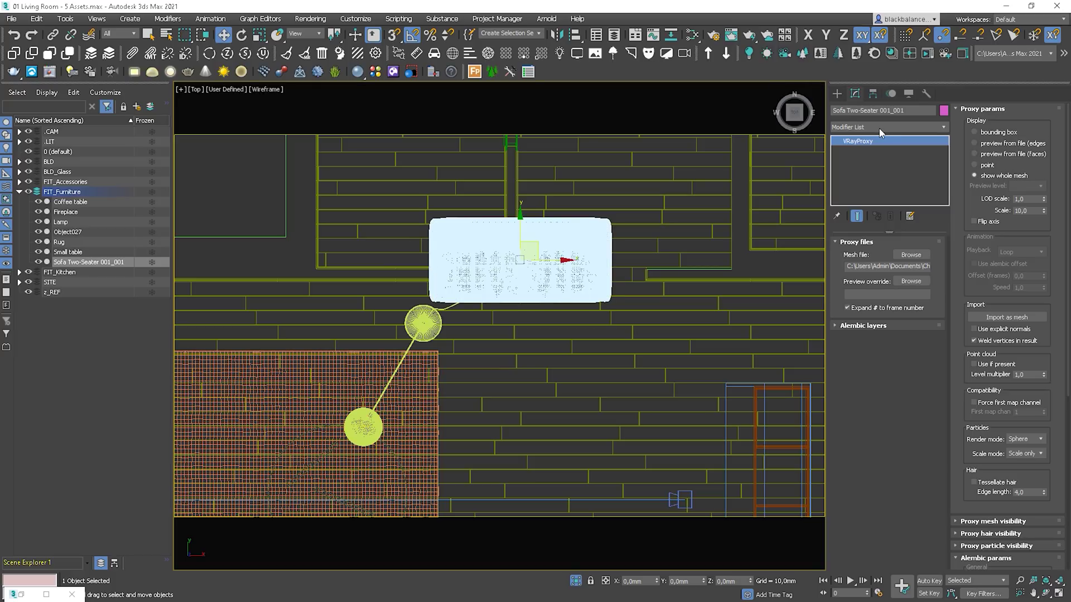
# - Add an Edit Mesh modifier to the sofa proxy and delete it again
pyautogui.click(879, 129)
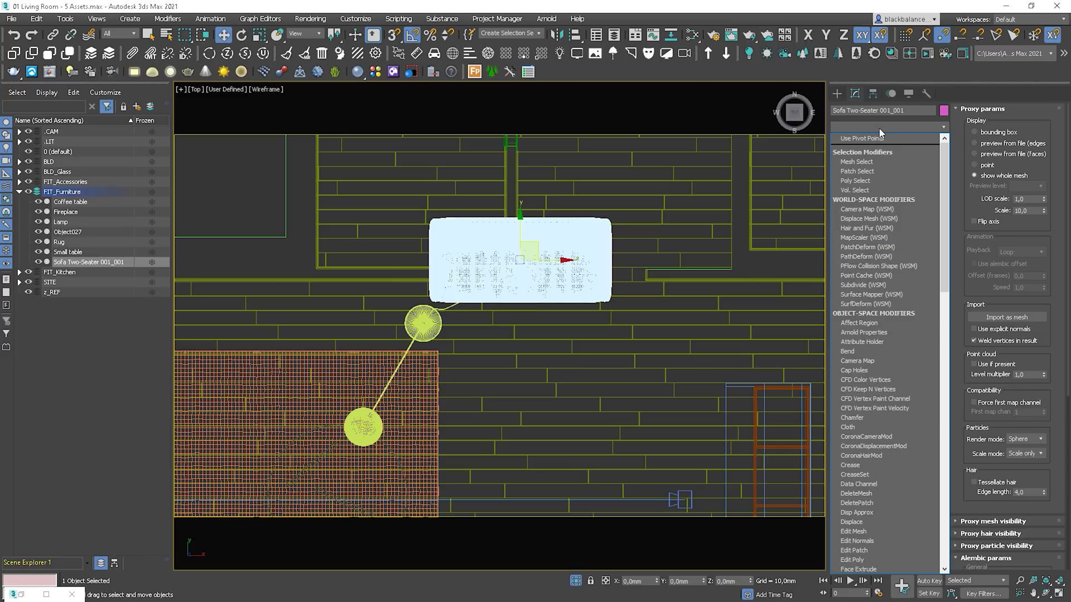
pyautogui.click(872, 139)
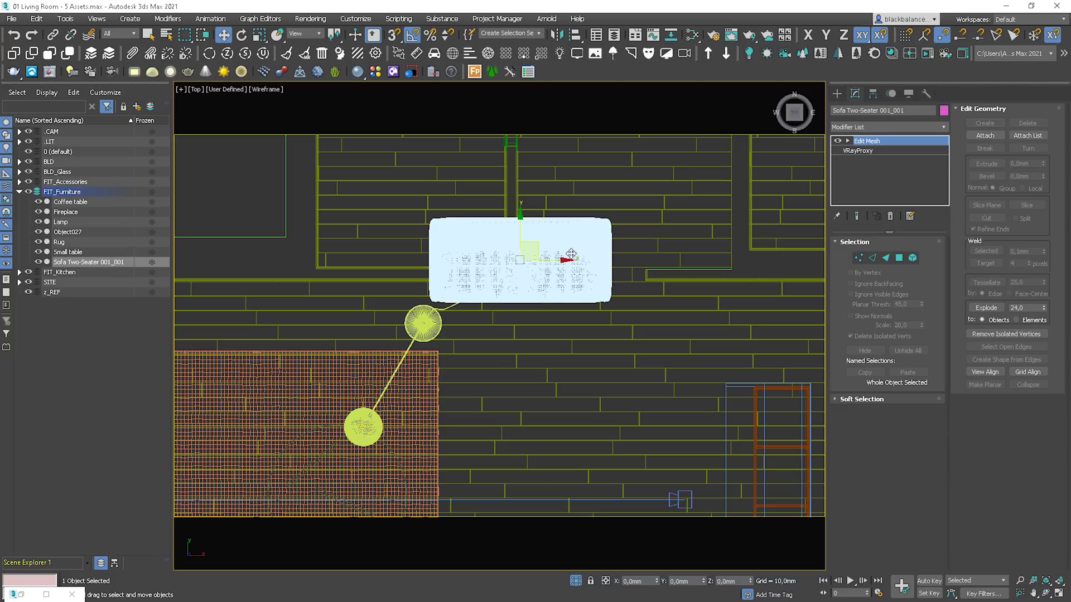
pyautogui.rightClick(870, 143)
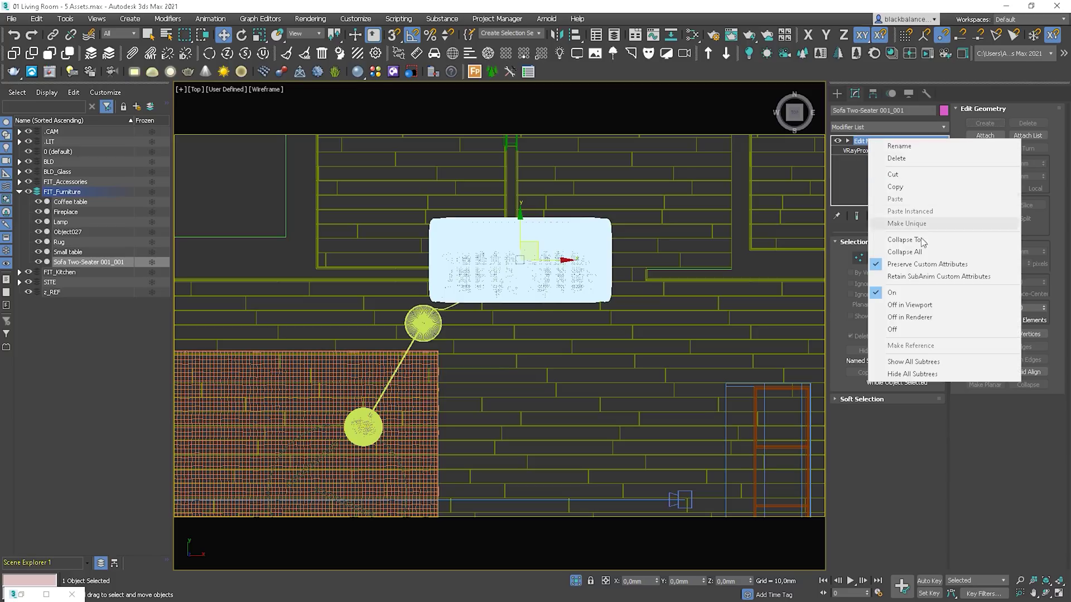
pyautogui.click(897, 159)
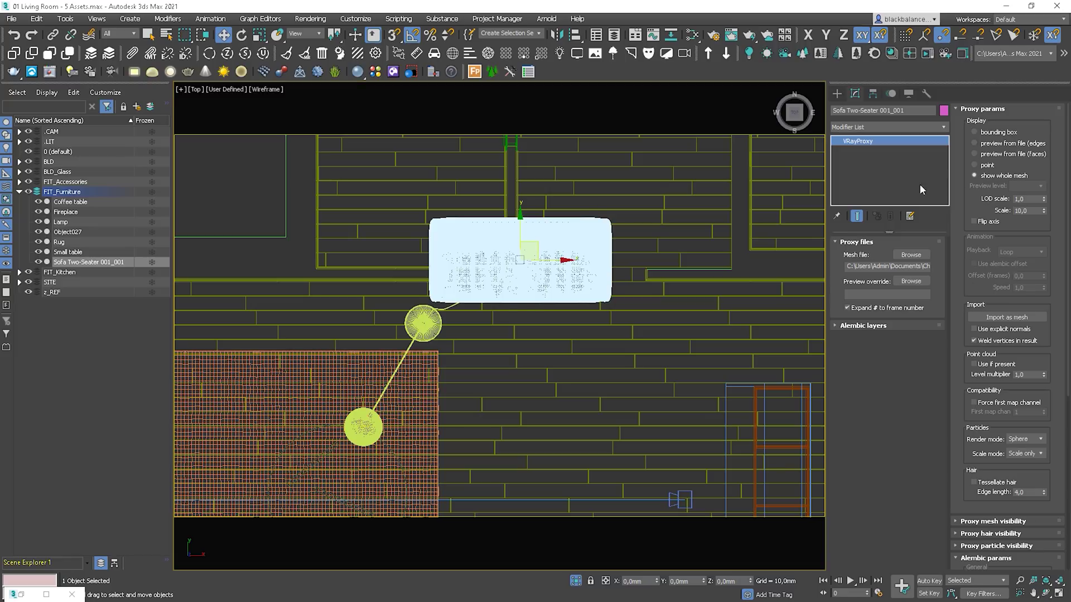
# - Move the sofa to the wall-side edge of the rug and shift it along X towards the arc lamp in the camera view
pyautogui.scroll(-5, 546, 299)
pyautogui.moveTo(543, 292); pyautogui.dragTo(599, 248, button='middle')
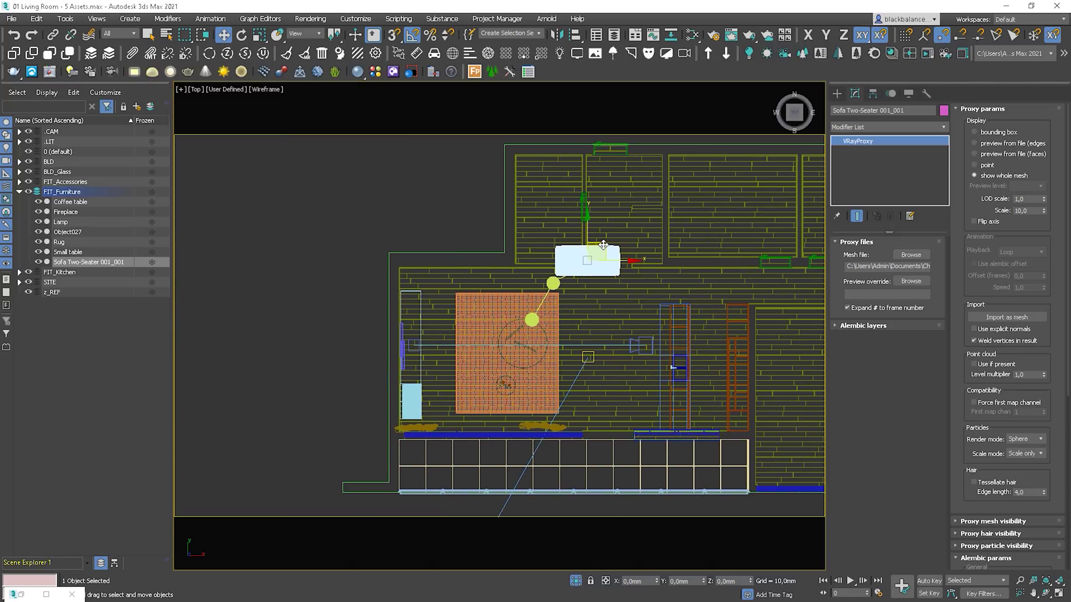
pyautogui.moveTo(603, 246); pyautogui.dragTo(499, 272)
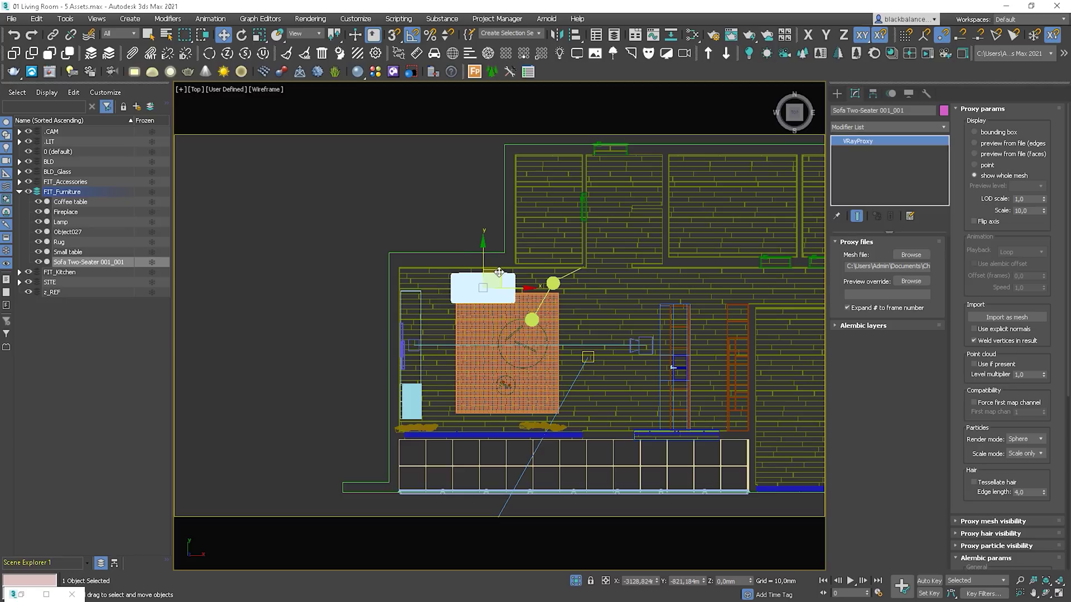
pyautogui.press('c')
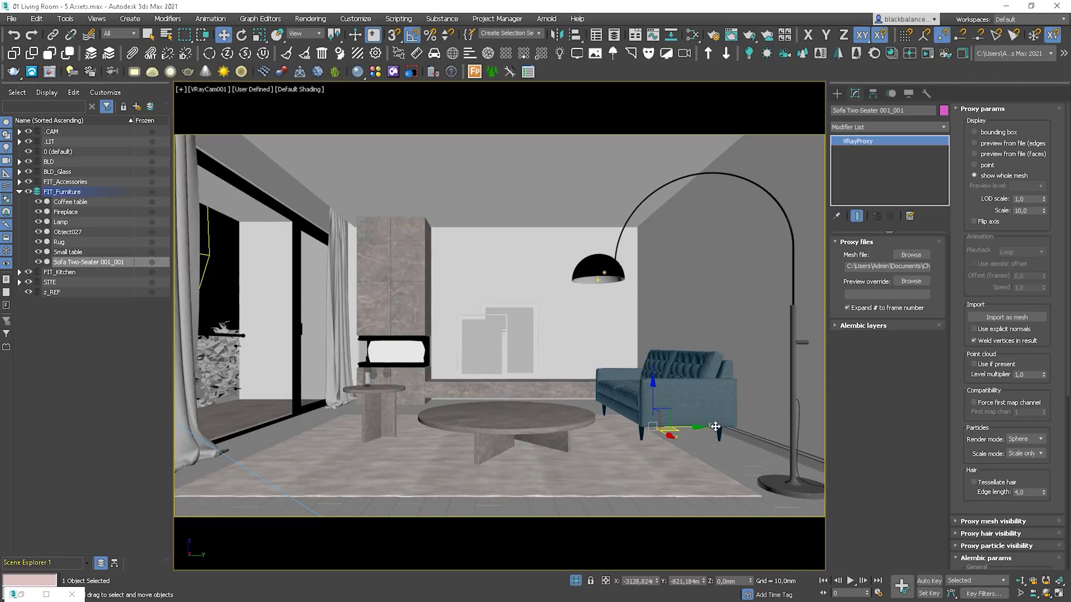
pyautogui.moveTo(668, 436); pyautogui.dragTo(702, 458)
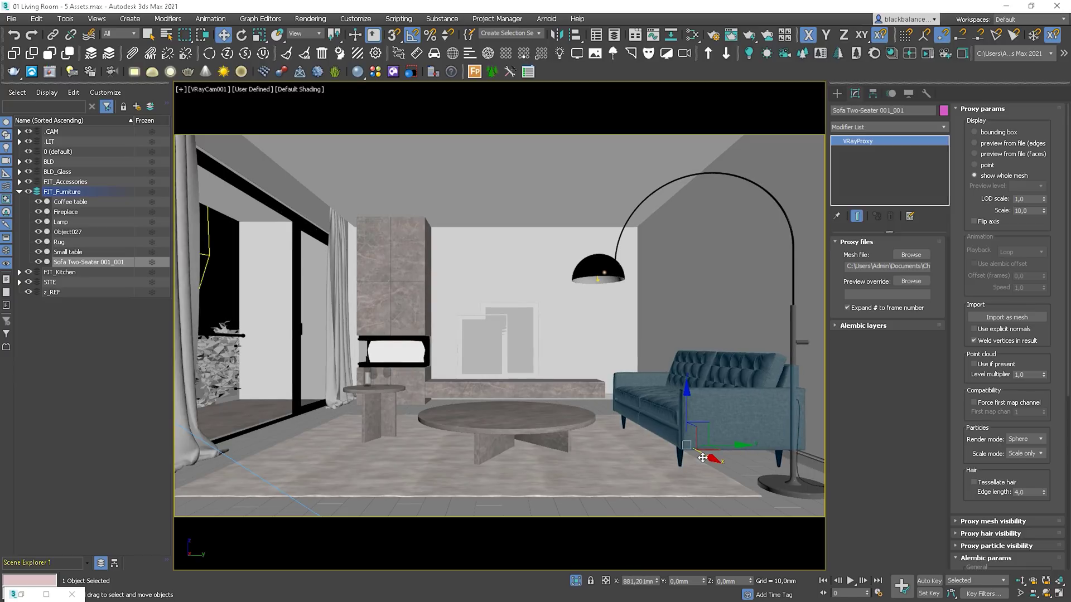
# - Clone the sofa once as an instance, rotate it to face the camera and place it behind the coffee table
pyautogui.moveTo(702, 458); pyautogui.dragTo(639, 391)
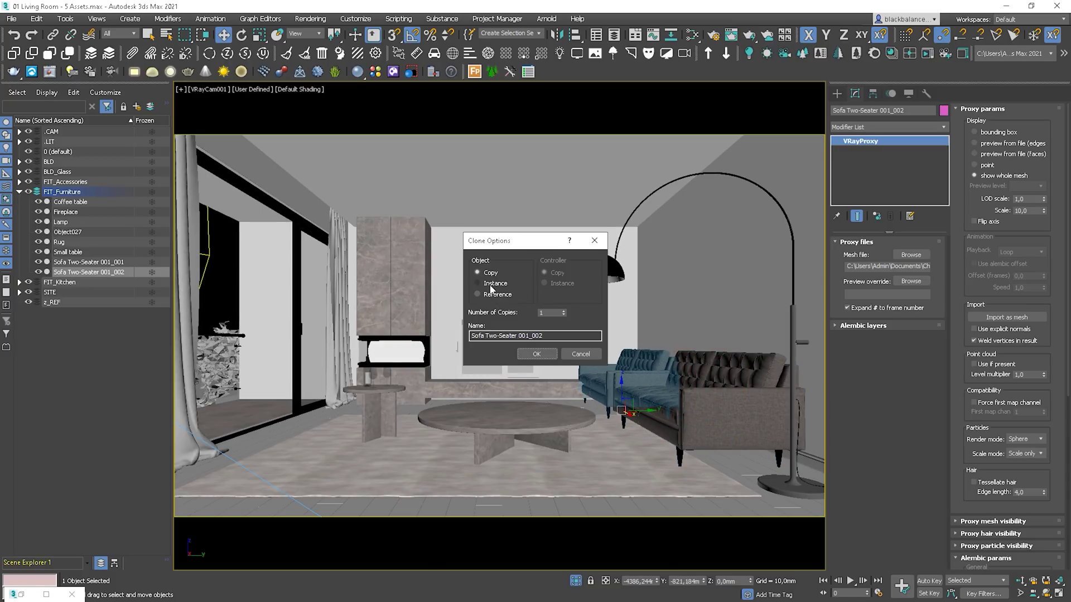
pyautogui.click(542, 357)
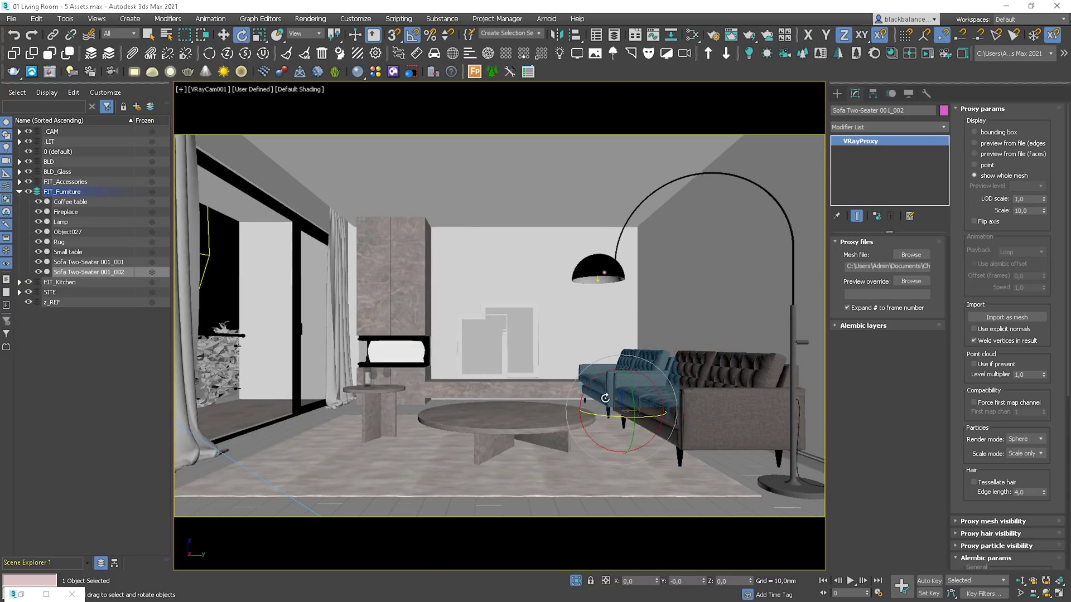
pyautogui.press('e')
pyautogui.moveTo(625, 417); pyautogui.dragTo(569, 407)
pyautogui.press('w')
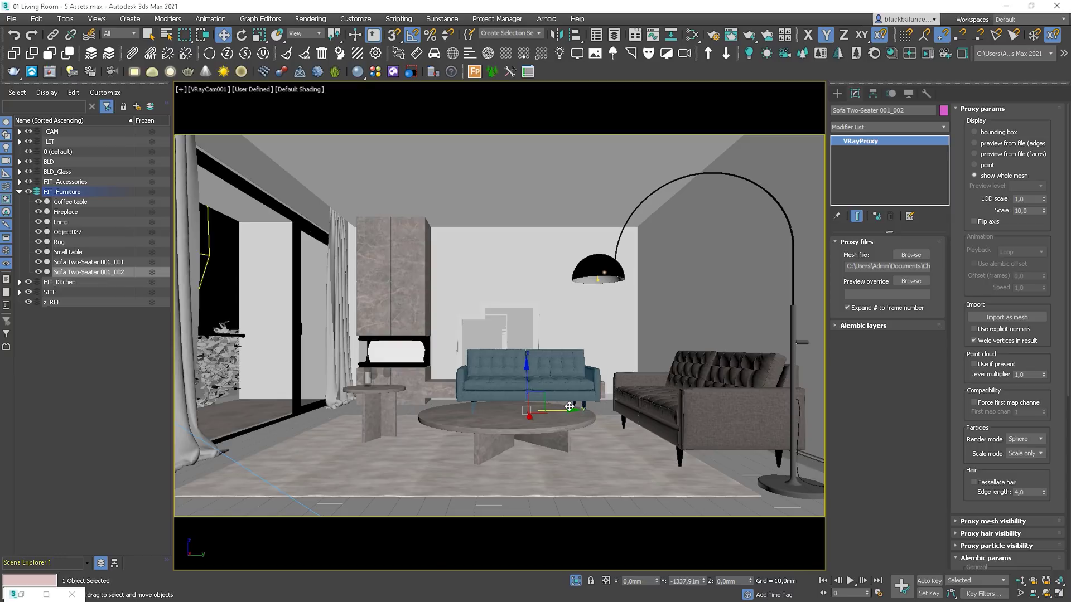
# - Shift the first sofa along X away from the arc lamp and nudge the cloned sofa slightly towards the back wall
pyautogui.click(732, 433)
pyautogui.moveTo(699, 445); pyautogui.dragTo(688, 439)
pyautogui.press('t')
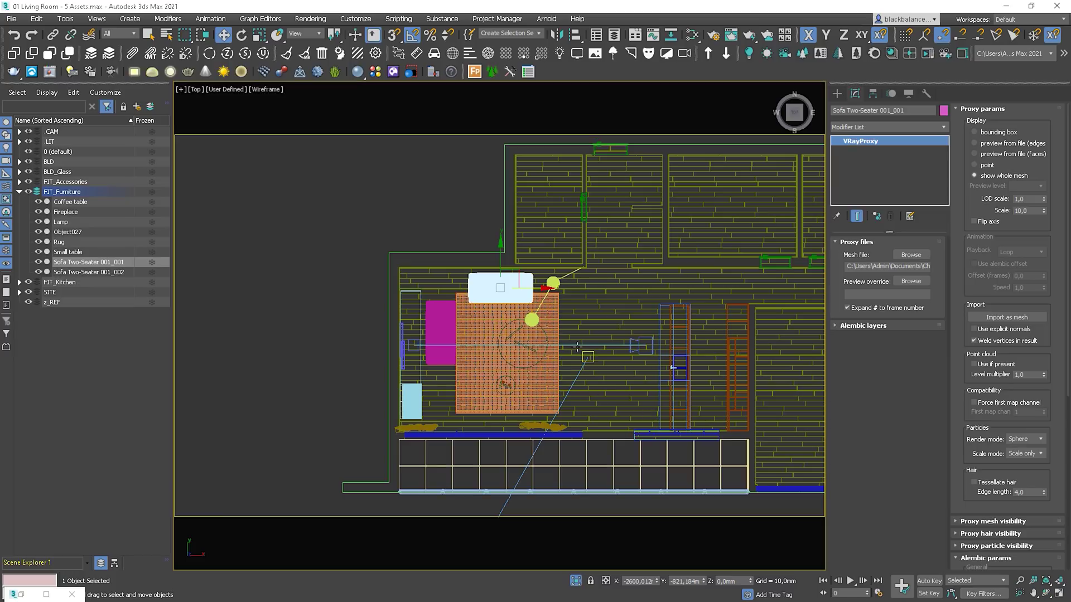
pyautogui.click(446, 318)
pyautogui.moveTo(480, 333); pyautogui.dragTo(477, 333)
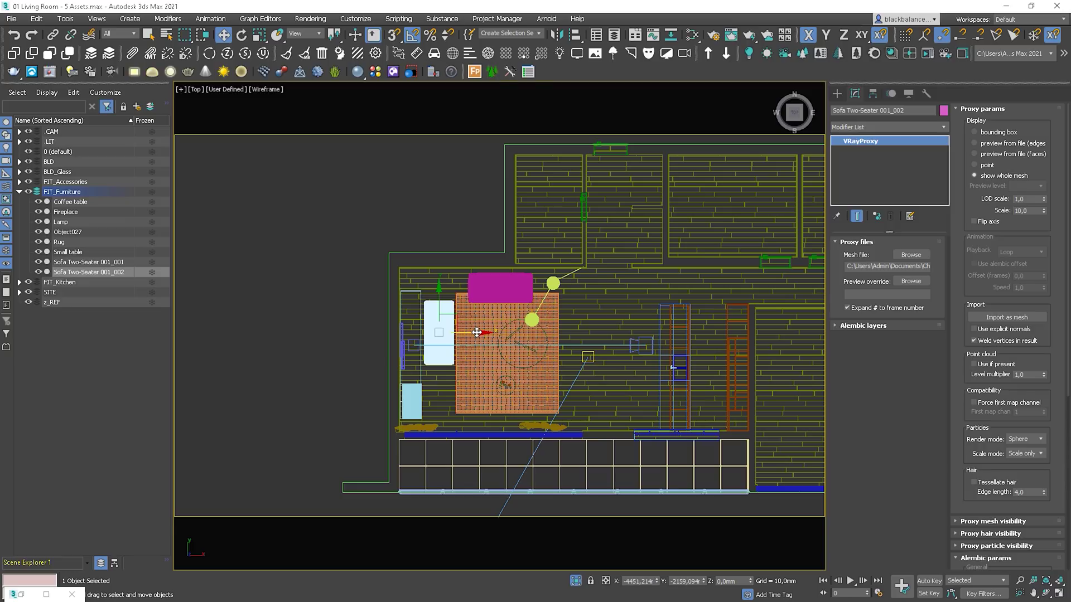
pyautogui.press('c')
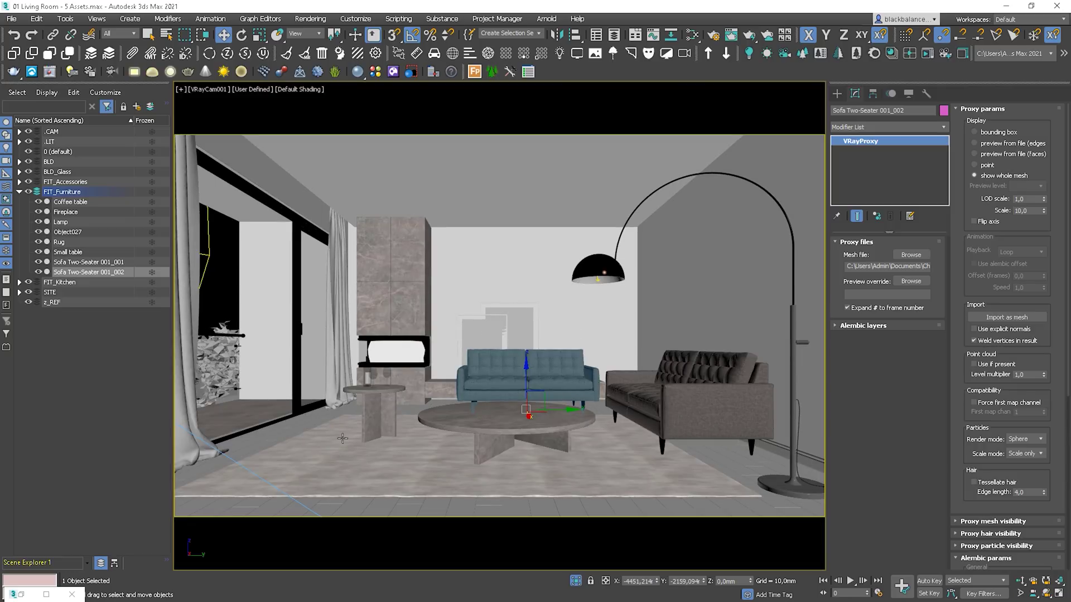
# - Reopen the Chaos Cosmos asset browser and open the details of Armchair 002 in the Sofas & armchairs category
pyautogui.click(393, 73)
pyautogui.scroll(-4, 378, 260)
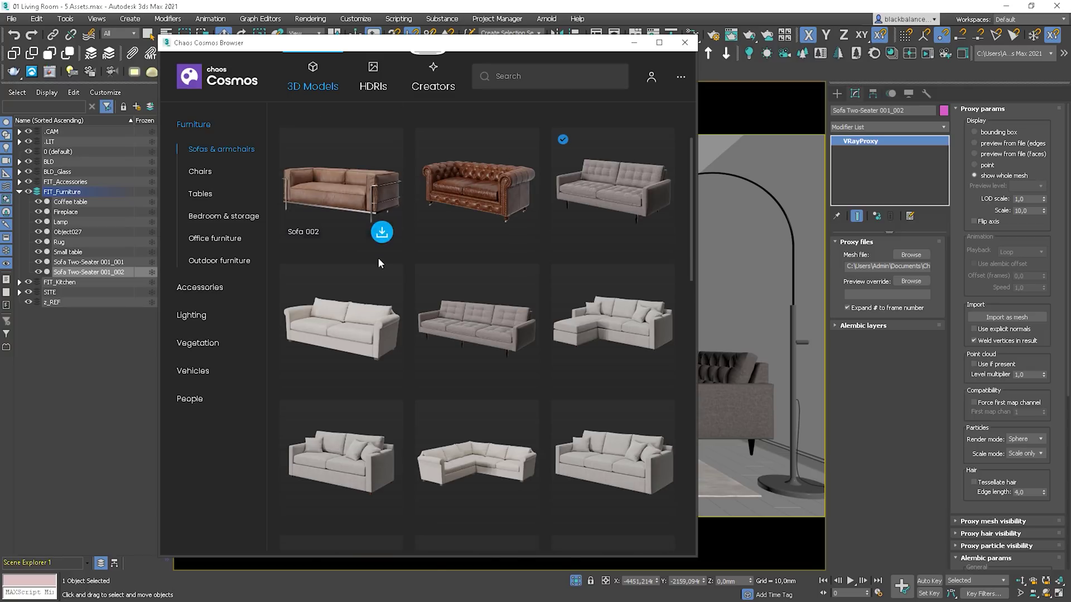
pyautogui.scroll(-6, 380, 264)
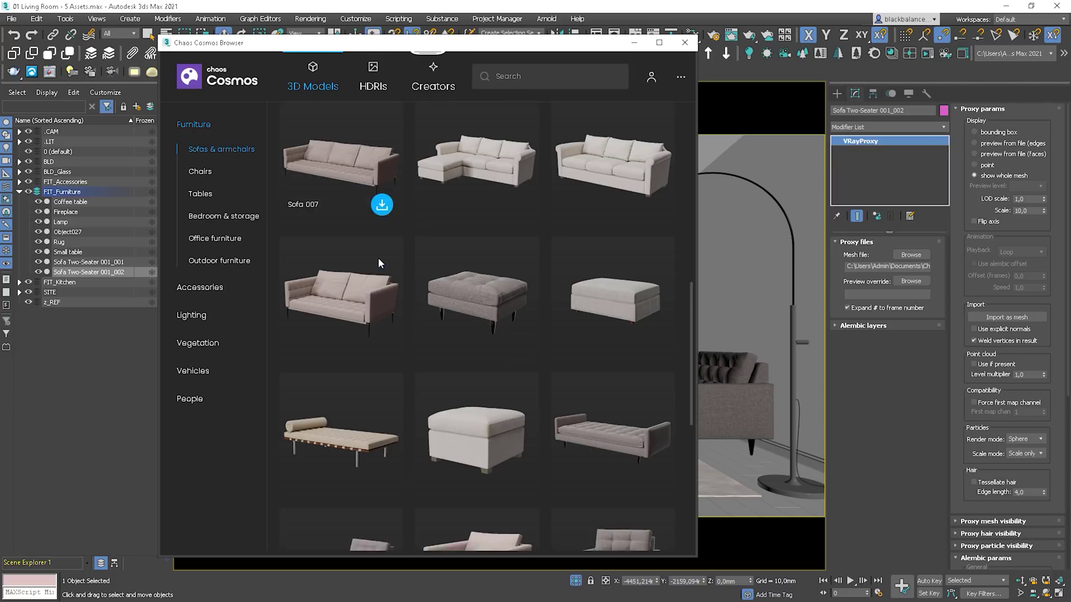
pyautogui.scroll(-2, 378, 262)
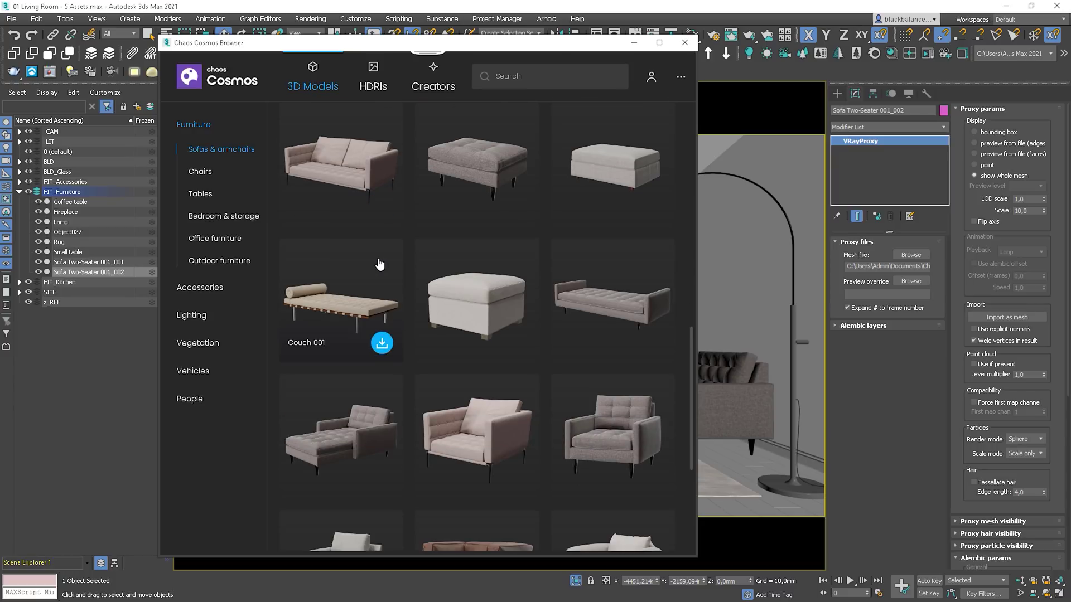
pyautogui.scroll(-1, 378, 263)
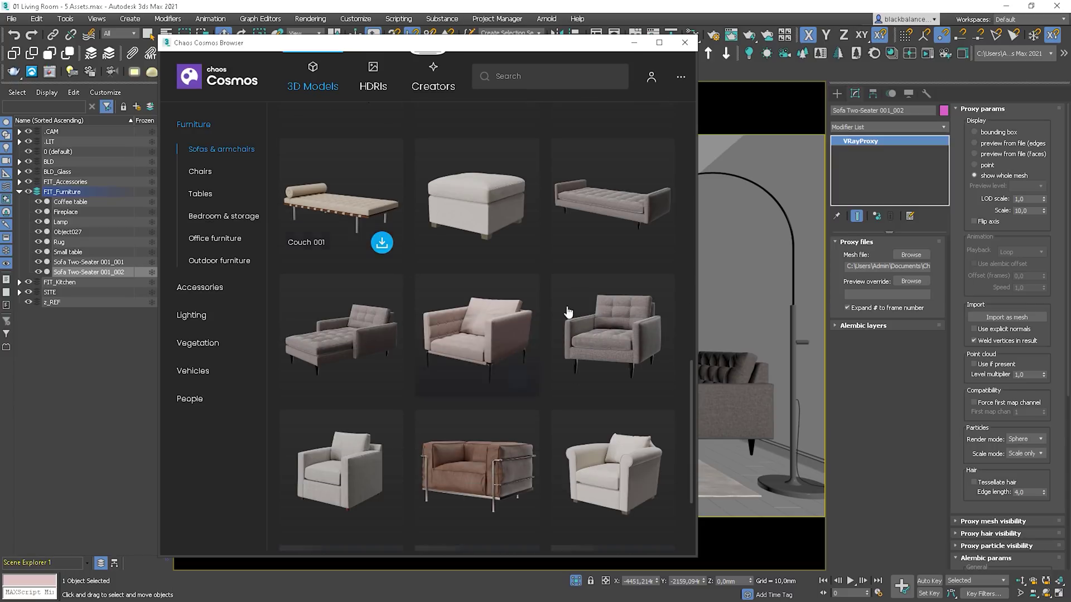
pyautogui.click(617, 333)
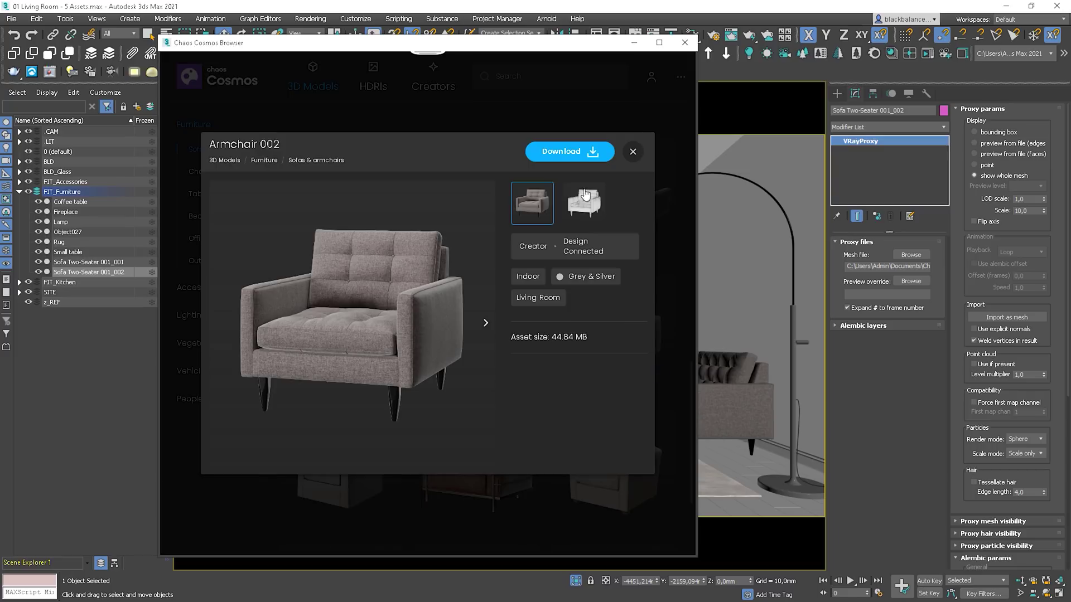
# - Download Armchair 002, import it into the scene and close the asset browser
pyautogui.click(569, 152)
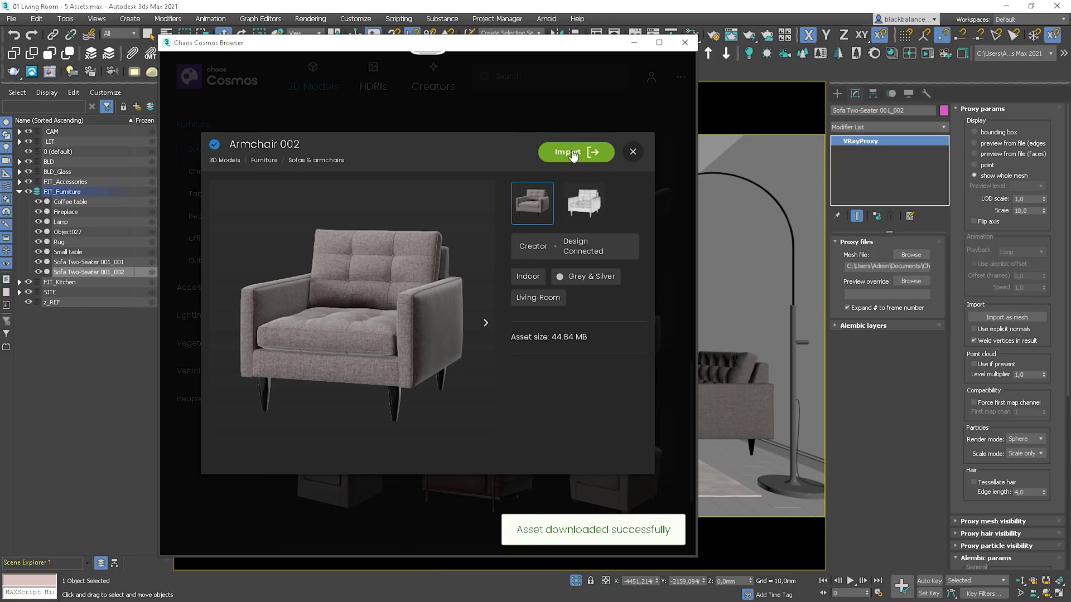
pyautogui.click(572, 152)
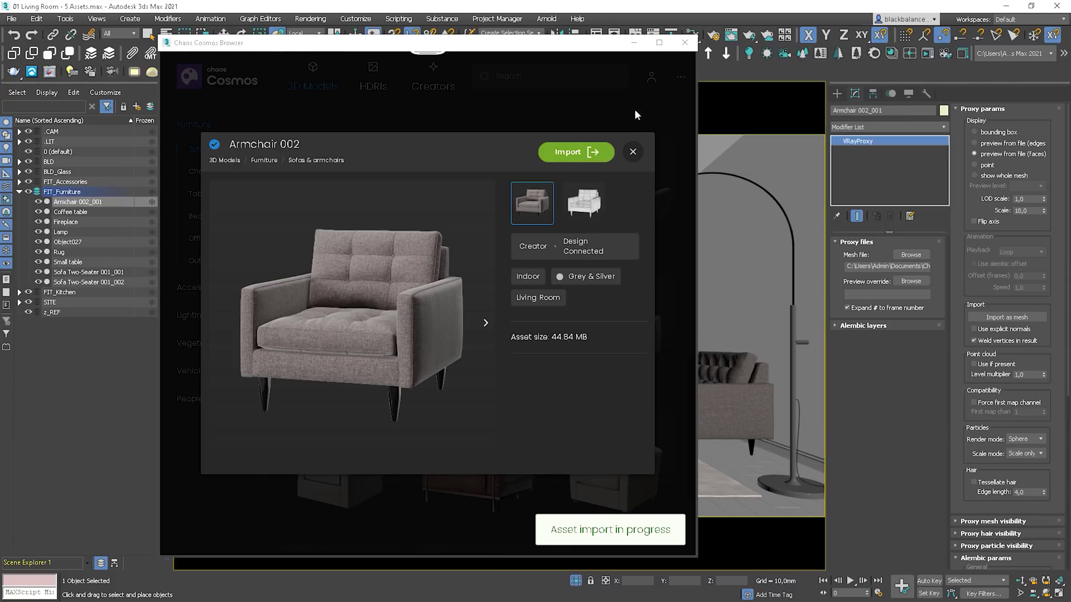
pyautogui.click(684, 42)
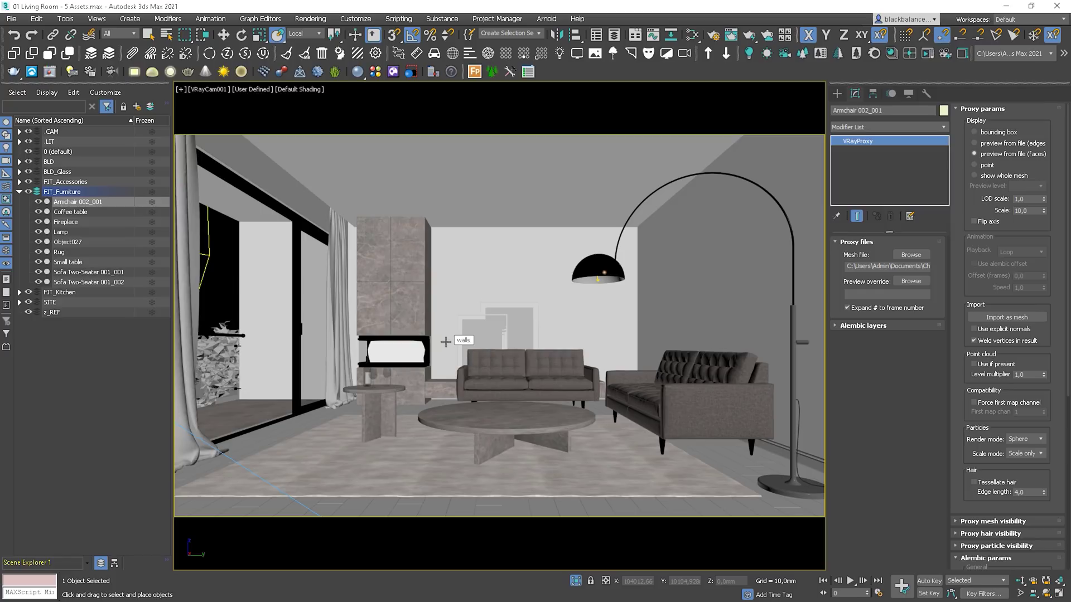
# - Move the armchair to the window-side corner of the rug near the back wall and rotate it to face the seating area
pyautogui.press('t')
pyautogui.press('w')
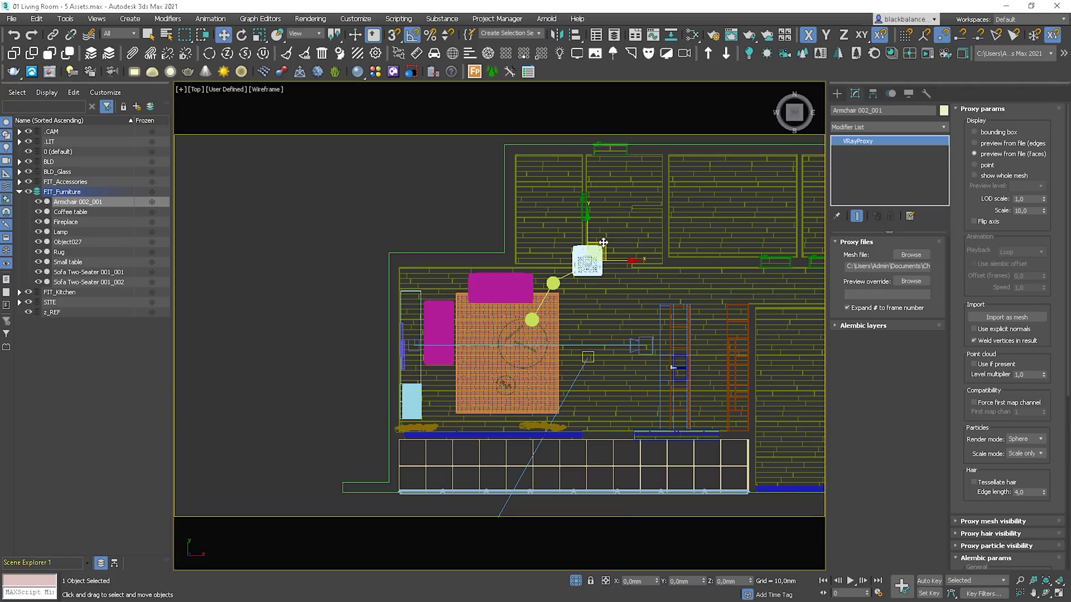
pyautogui.moveTo(606, 244); pyautogui.dragTo(487, 379)
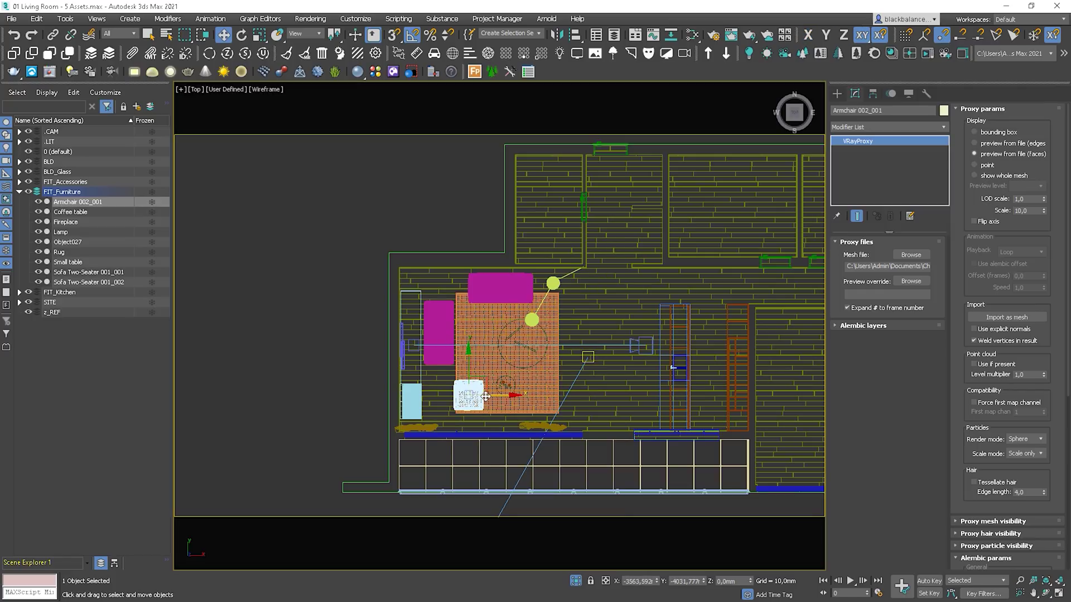
pyautogui.press('e')
pyautogui.scroll(5, 493, 425)
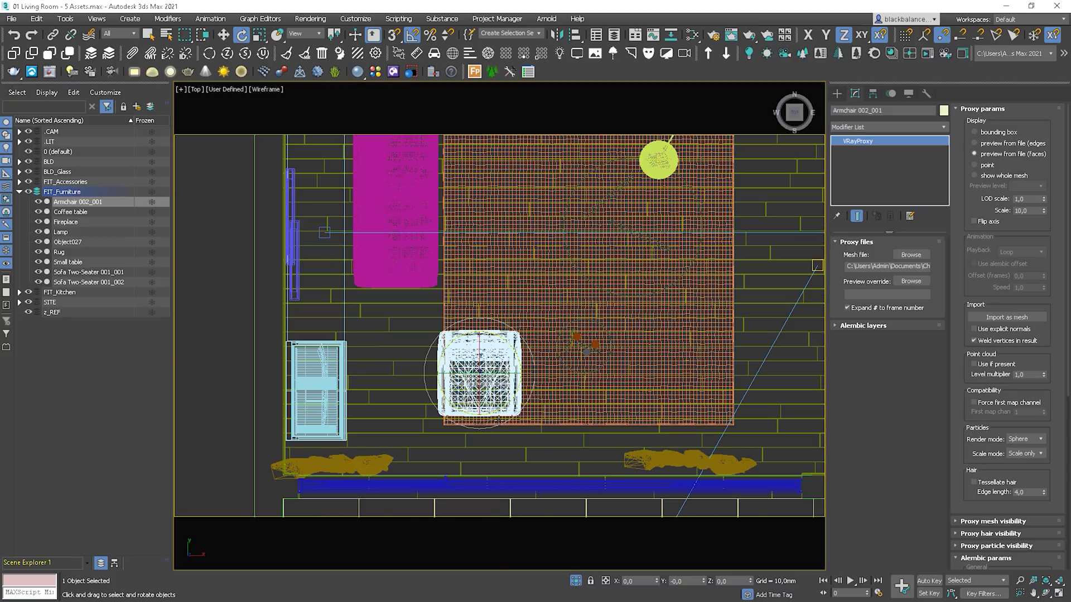
pyautogui.moveTo(503, 422)
pyautogui.mouseDown()
pyautogui.moveTo(556, 307)
pyautogui.moveTo(536, 374)
pyautogui.moveTo(524, 373)
pyautogui.moveTo(704, 371)
pyautogui.mouseUp()
# - Clone the armchair along X to the opposite window-side corner of the rug
pyautogui.press('w')
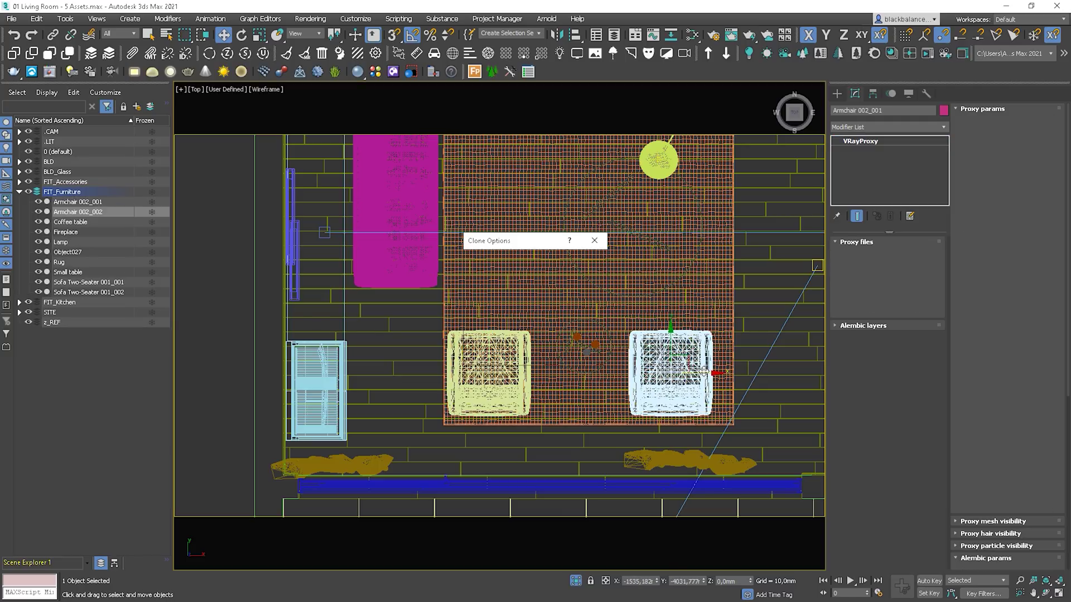
pyautogui.click(536, 356)
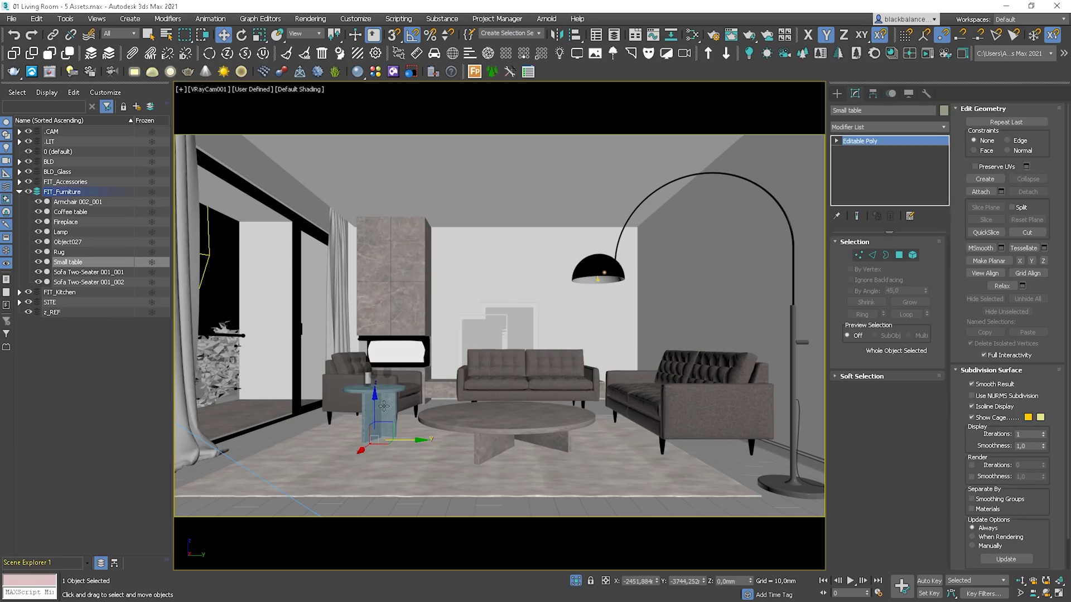
# - Select the small table with Wine, both wine glasses, Object028 and Object029, and move them along X away from the armchair
pyautogui.press('t')
pyautogui.press('z')
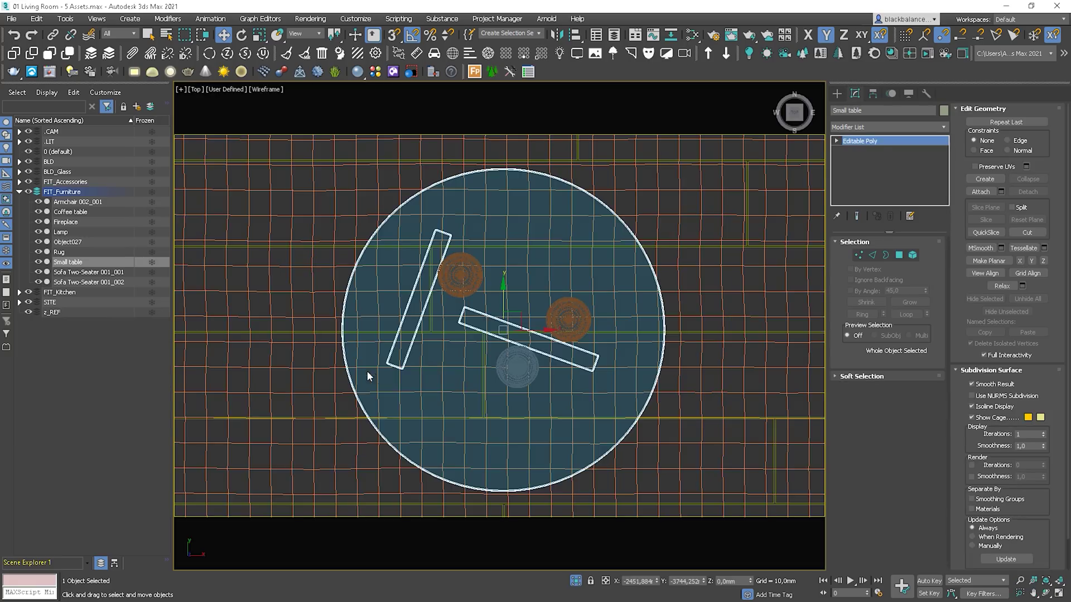
pyautogui.scroll(-3, 370, 373)
pyautogui.scroll(3, 473, 345)
pyautogui.keyDown('ctrl'); pyautogui.click(473, 346); pyautogui.keyUp('ctrl')
pyautogui.keyDown('ctrl'); pyautogui.click(504, 308); pyautogui.keyUp('ctrl')
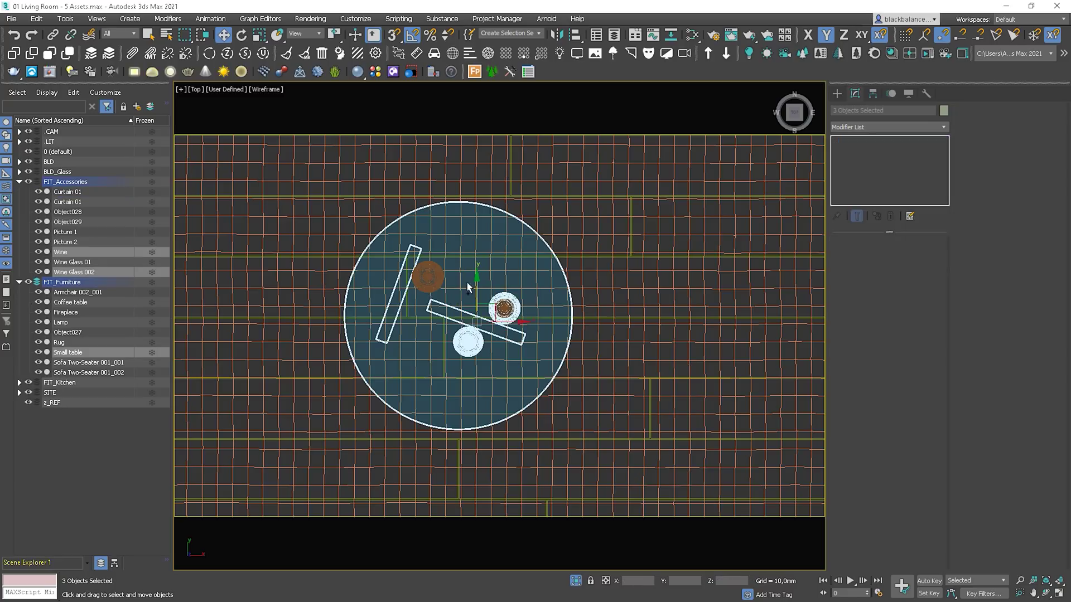
pyautogui.keyDown('ctrl'); pyautogui.click(428, 276); pyautogui.keyUp('ctrl')
pyautogui.keyDown('ctrl'); pyautogui.click(431, 276); pyautogui.keyUp('ctrl')
pyautogui.keyDown('ctrl'); pyautogui.click(504, 307); pyautogui.keyUp('ctrl')
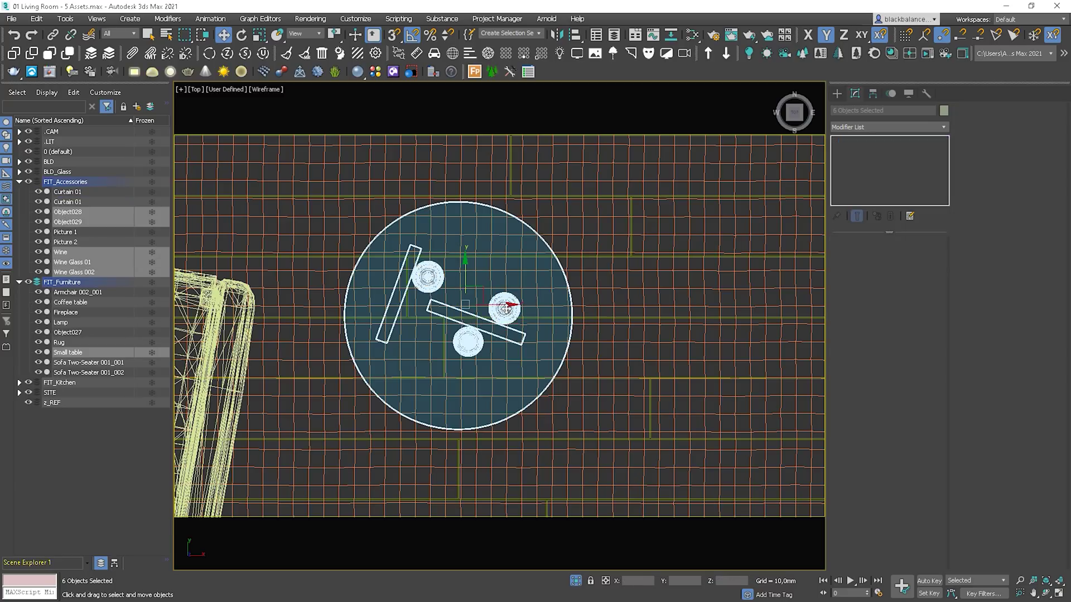
pyautogui.scroll(-5, 593, 307)
pyautogui.moveTo(593, 307); pyautogui.dragTo(612, 308)
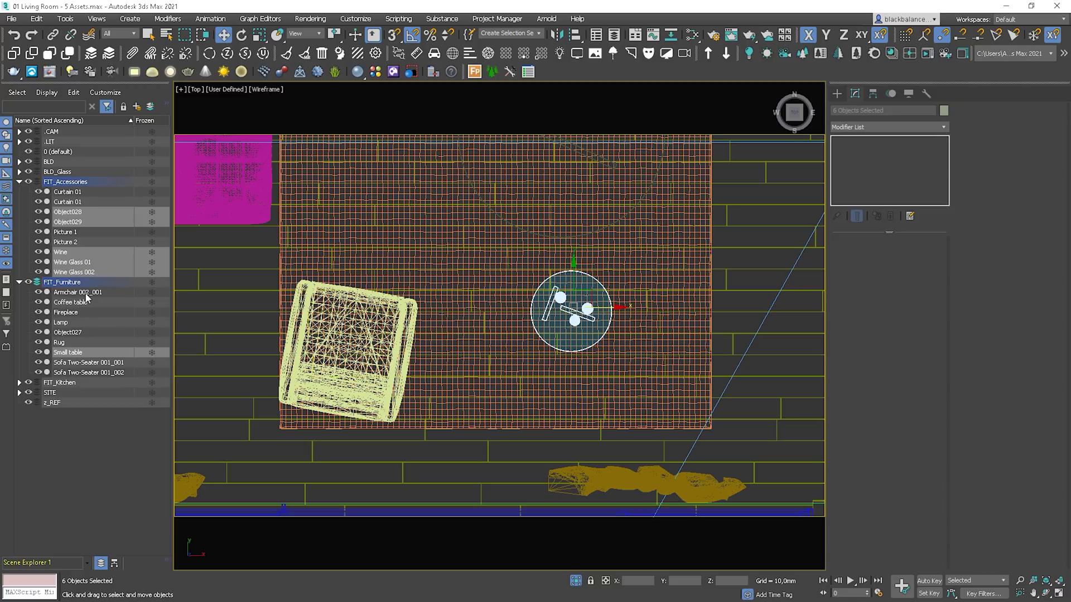
# - Add the armchair to the small table selection, move everything about 214 mm along X, select only the armchair and return to the camera view
pyautogui.keyDown('ctrl'); pyautogui.click(394, 379); pyautogui.keyUp('ctrl')
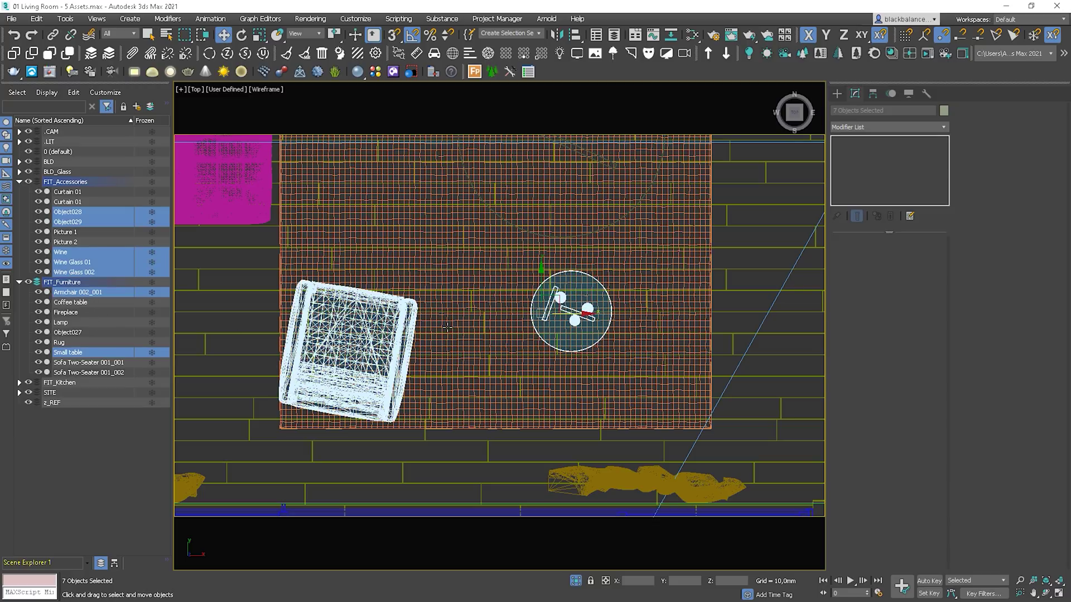
pyautogui.moveTo(585, 314); pyautogui.dragTo(615, 314)
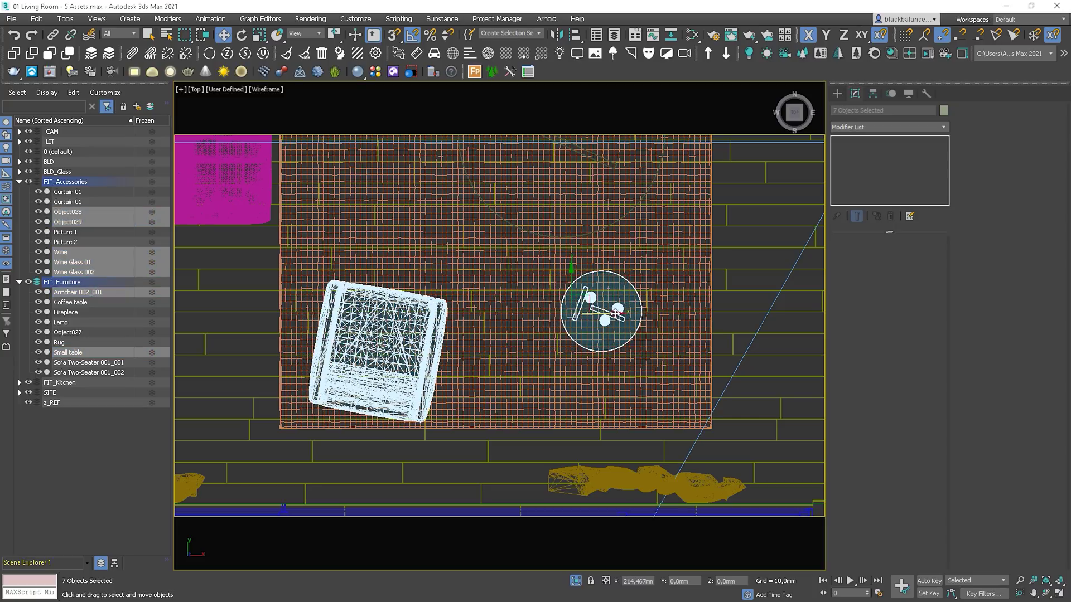
pyautogui.click(396, 391)
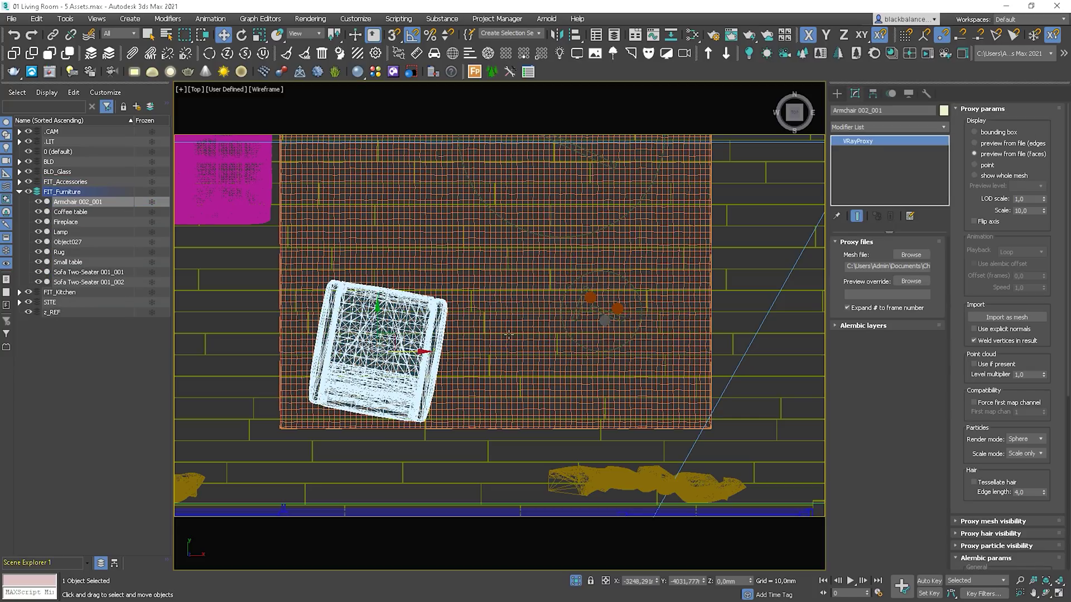
pyautogui.press('c')
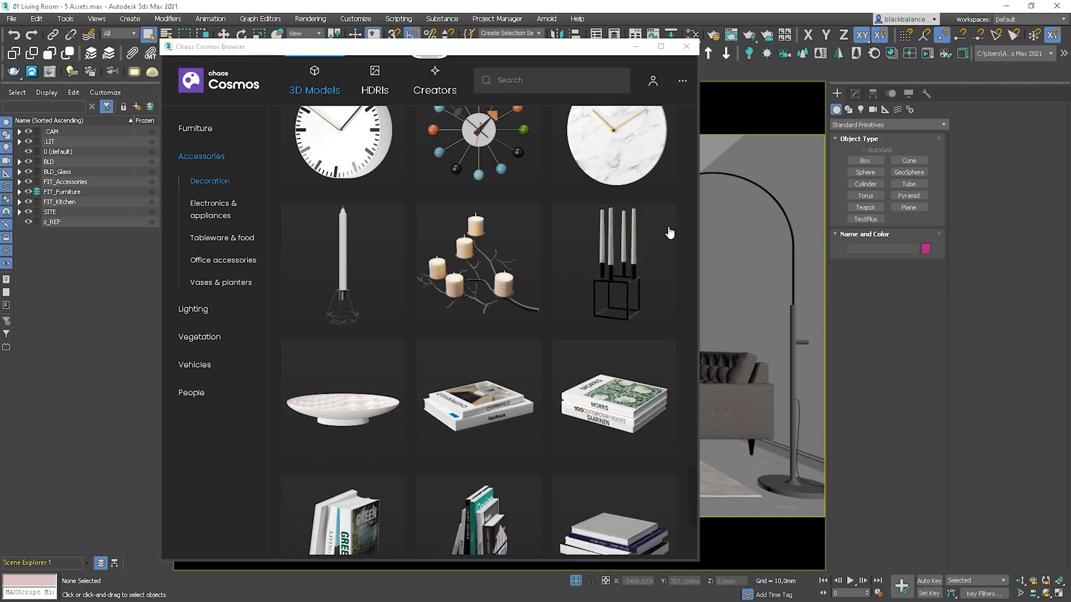
# - Download Books 007 from the Decoration category in Chaos Cosmos, import it into the scene and close the browser
pyautogui.scroll(-3, 670, 232)
pyautogui.moveTo(498, 236)
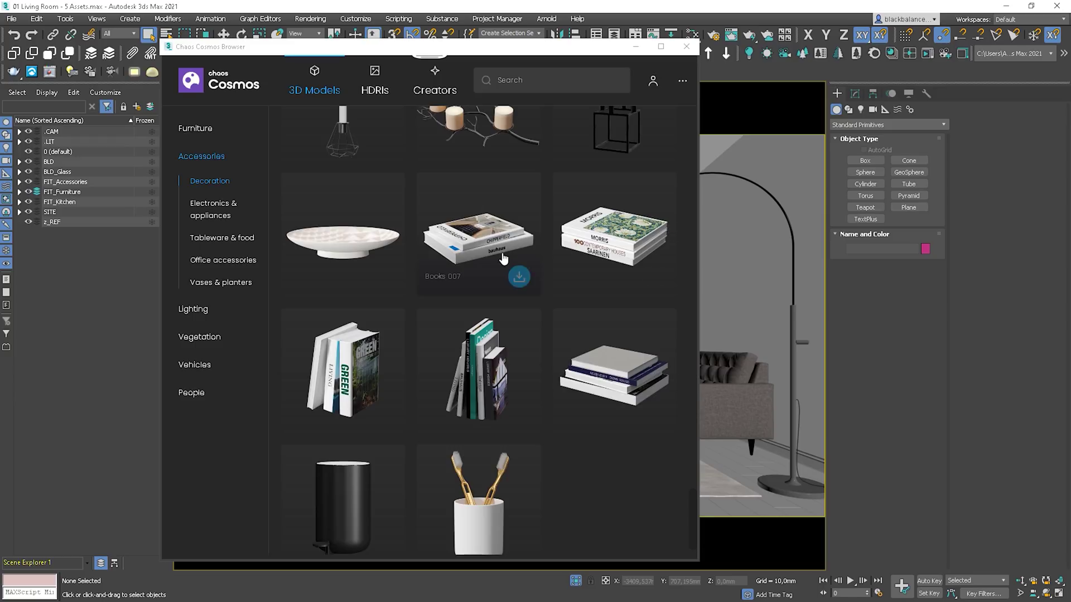
pyautogui.click(498, 236)
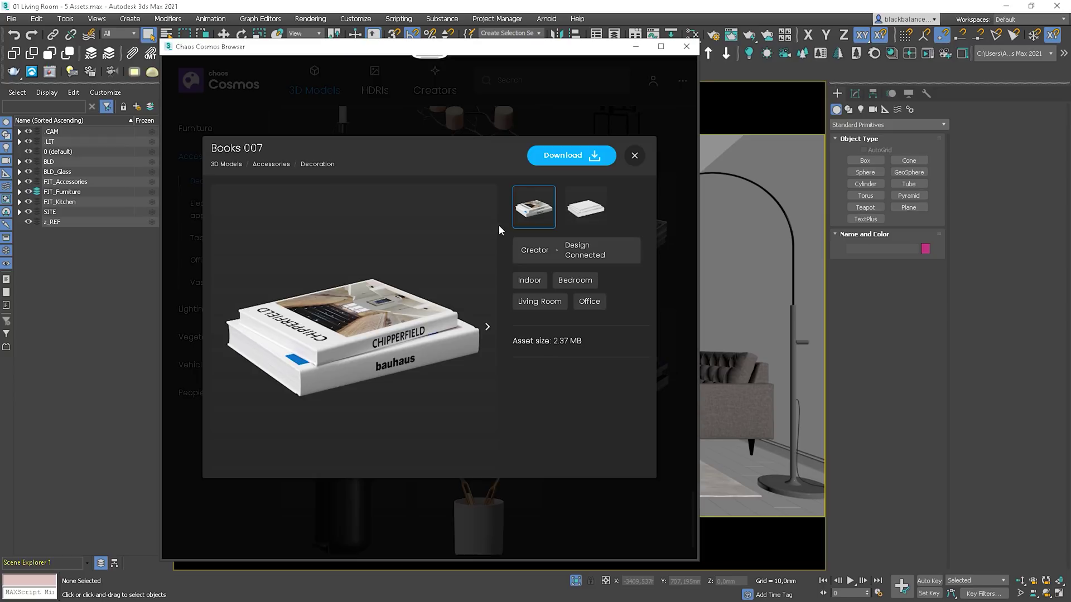
pyautogui.click(578, 162)
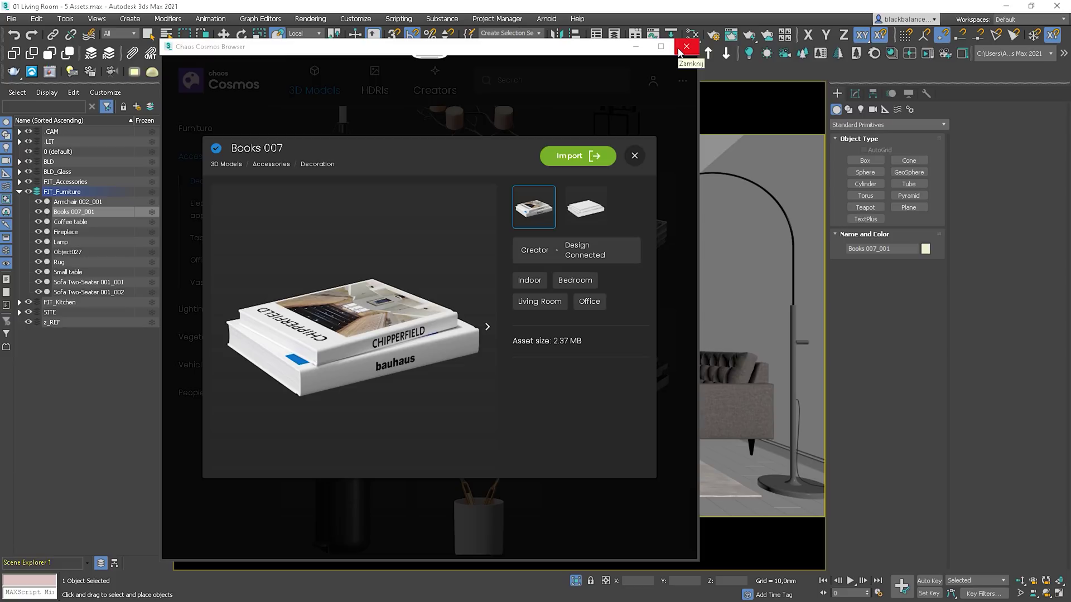
pyautogui.click(686, 47)
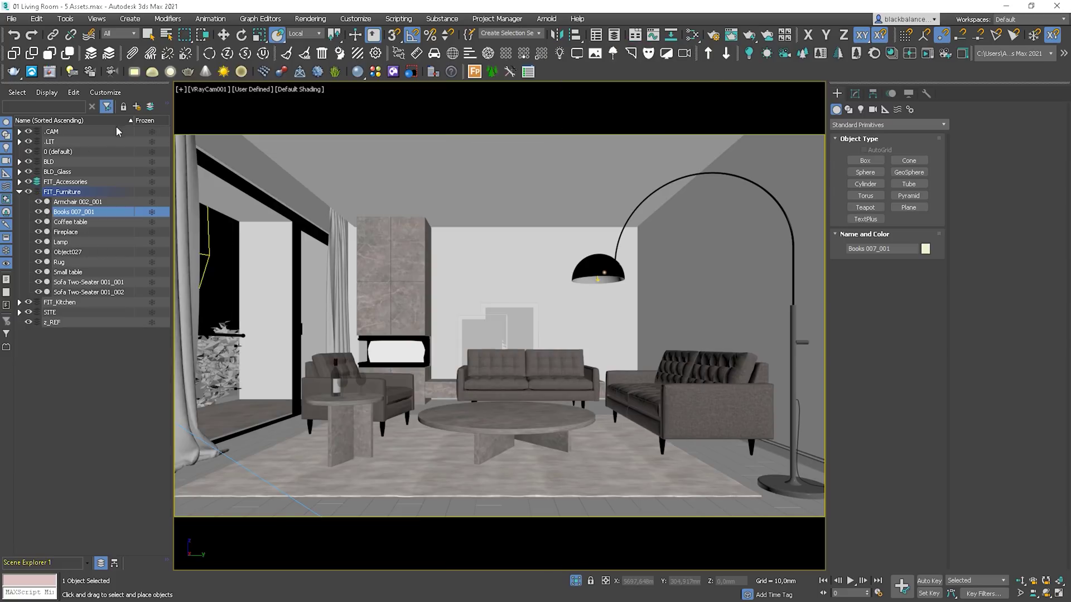
# - Put Books 007_001 in the FIT_Accessories layer and align its pivot point to the coffee table's pivot point in X, Y and Z
pyautogui.moveTo(65, 216); pyautogui.dragTo(67, 184)
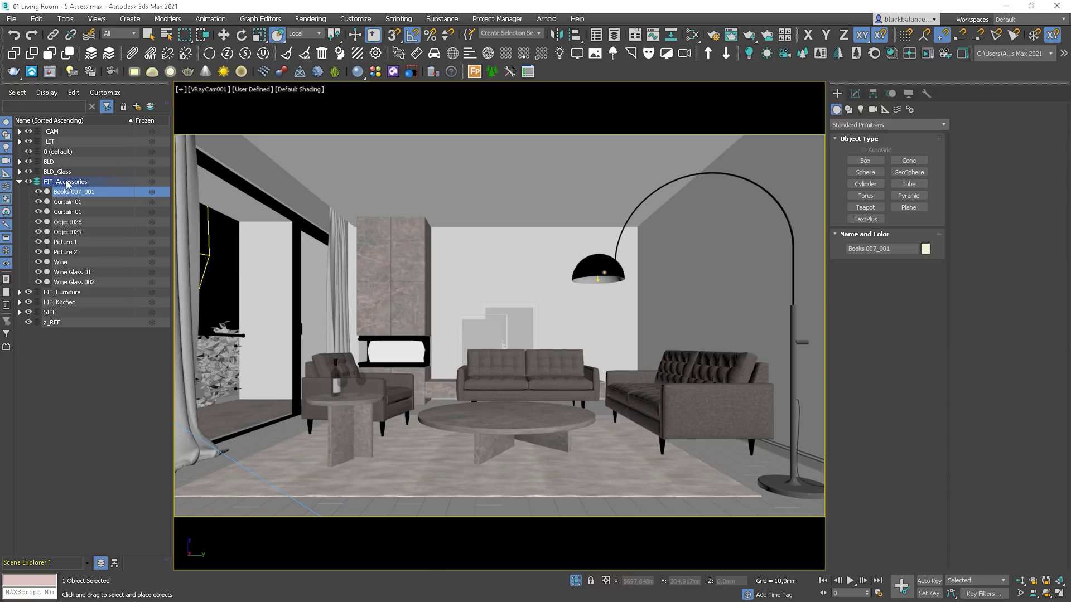
pyautogui.click(500, 406)
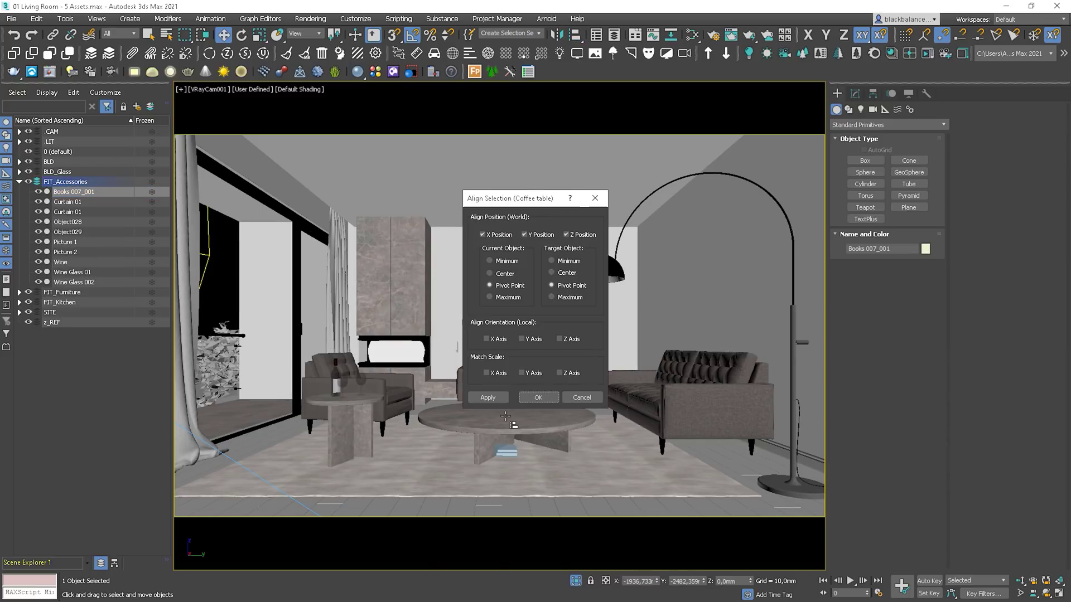
pyautogui.click(535, 397)
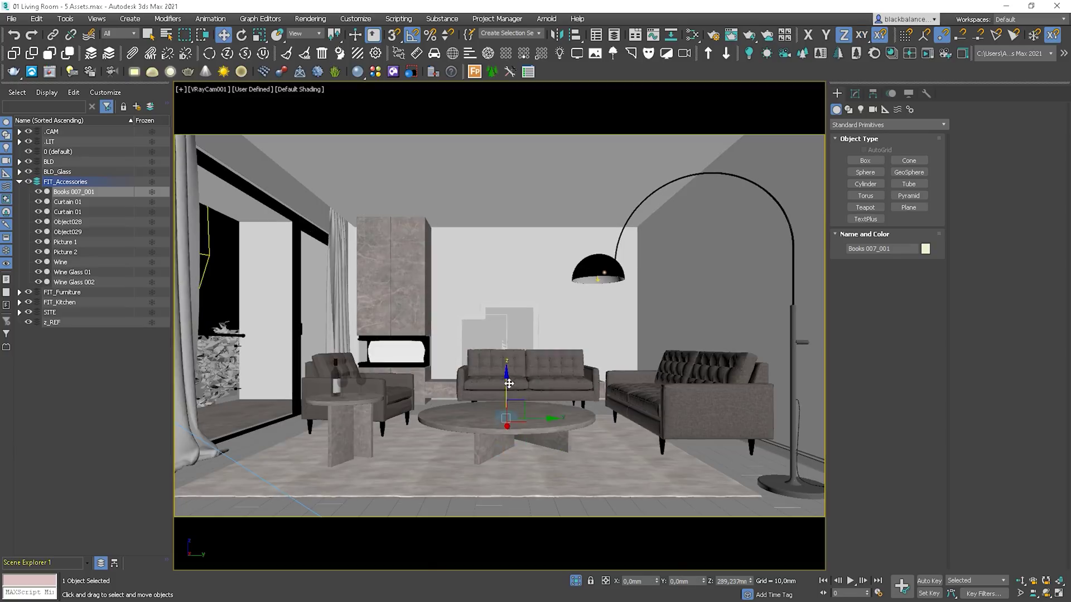
# - Raise the books onto the coffee table's surface, then rotate them at a slight angle and shift them toward one side of the tabletop
pyautogui.rightClick(499, 406)
pyautogui.click(486, 435)
pyautogui.scroll(6, 477, 418)
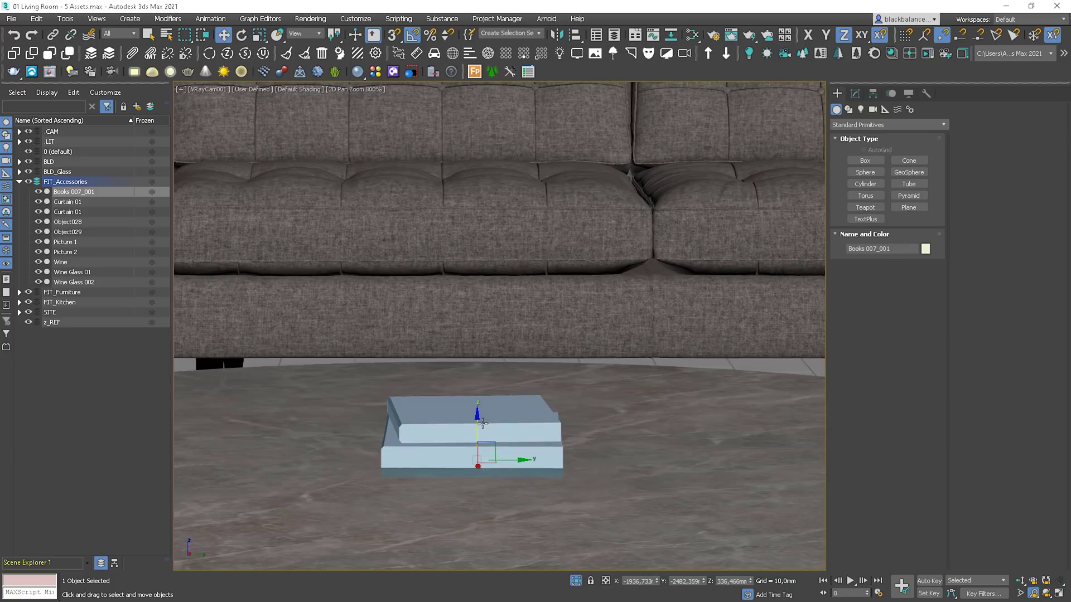
pyautogui.press('e')
pyautogui.moveTo(462, 446)
pyautogui.mouseDown()
pyautogui.moveTo(480, 445)
pyautogui.moveTo(451, 460)
pyautogui.mouseUp()
pyautogui.scroll(-5, 480, 445)
pyautogui.press('w')
pyautogui.scroll(-3, 451, 460)
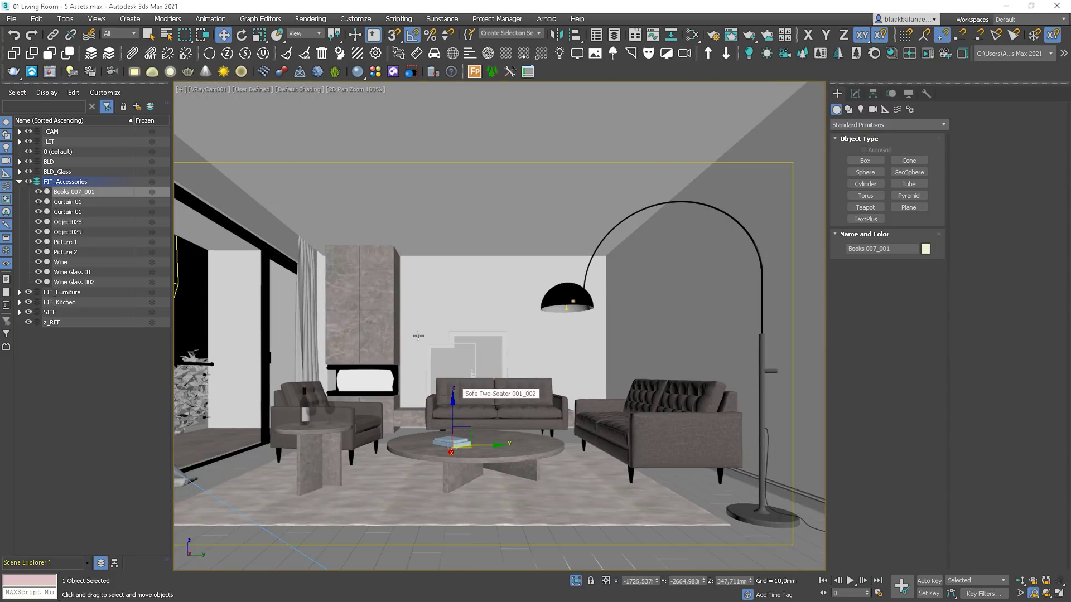
# - Download Bowl 006 from Chaos Cosmos, import it into the scene and minimize the asset browser
pyautogui.click(392, 72)
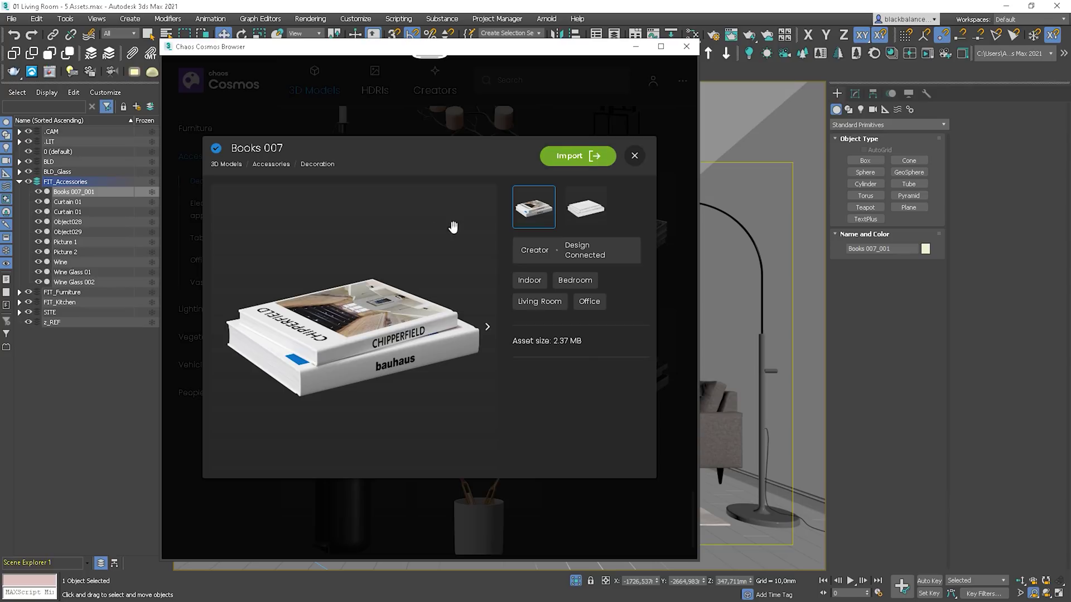
pyautogui.click(636, 157)
pyautogui.click(350, 214)
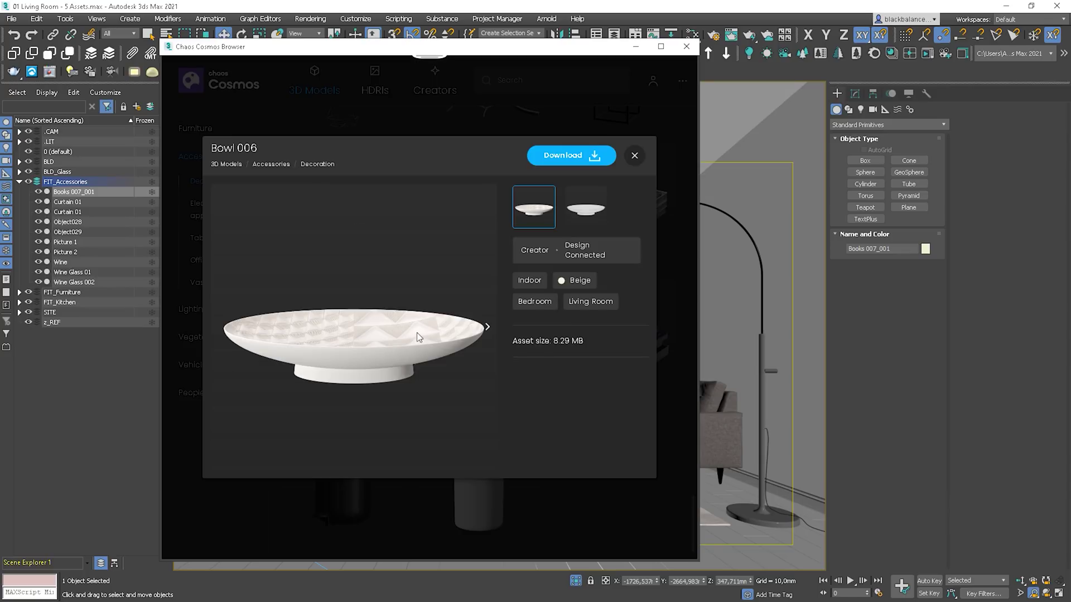
pyautogui.click(567, 163)
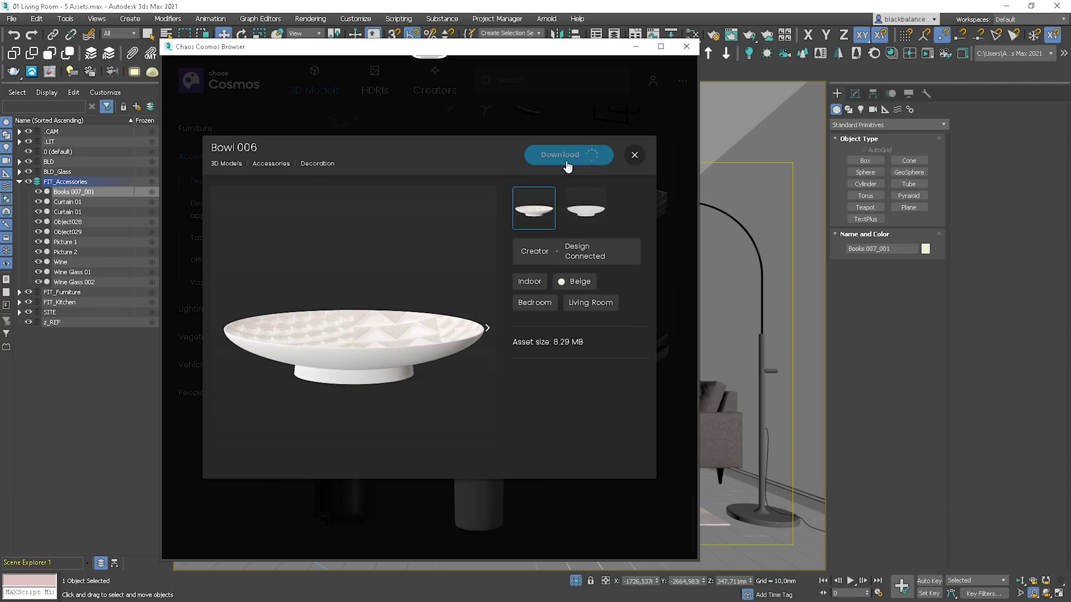
pyautogui.click(567, 157)
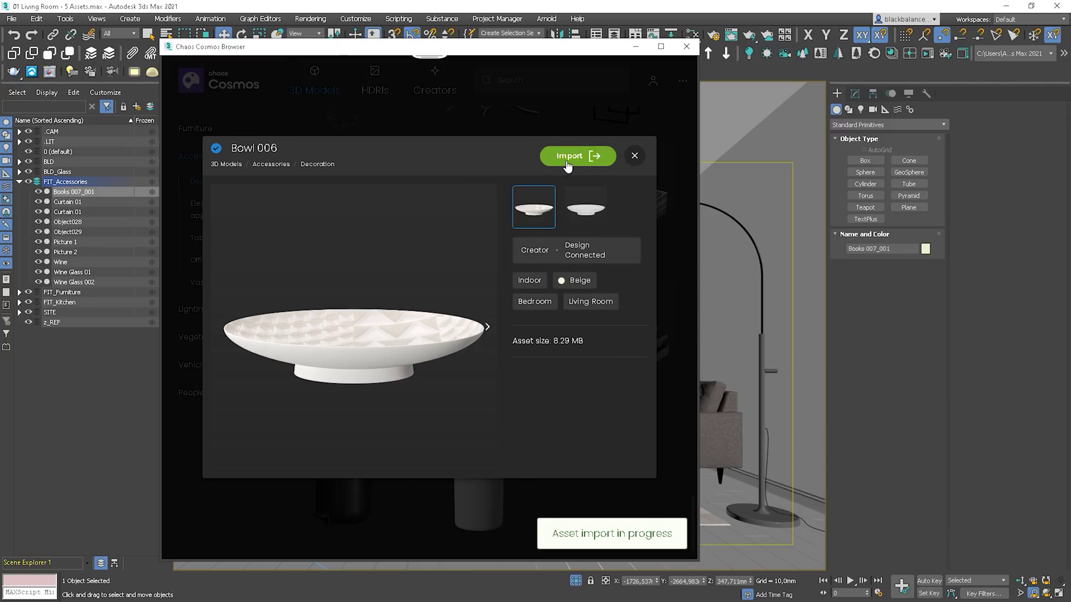
pyautogui.click(635, 47)
# - Align the bowl to the books by pivot point, then move it about 260 mm along Y beside them on the coffee table
pyautogui.press('w')
pyautogui.hotkey('alt', 'a')
pyautogui.click(456, 441)
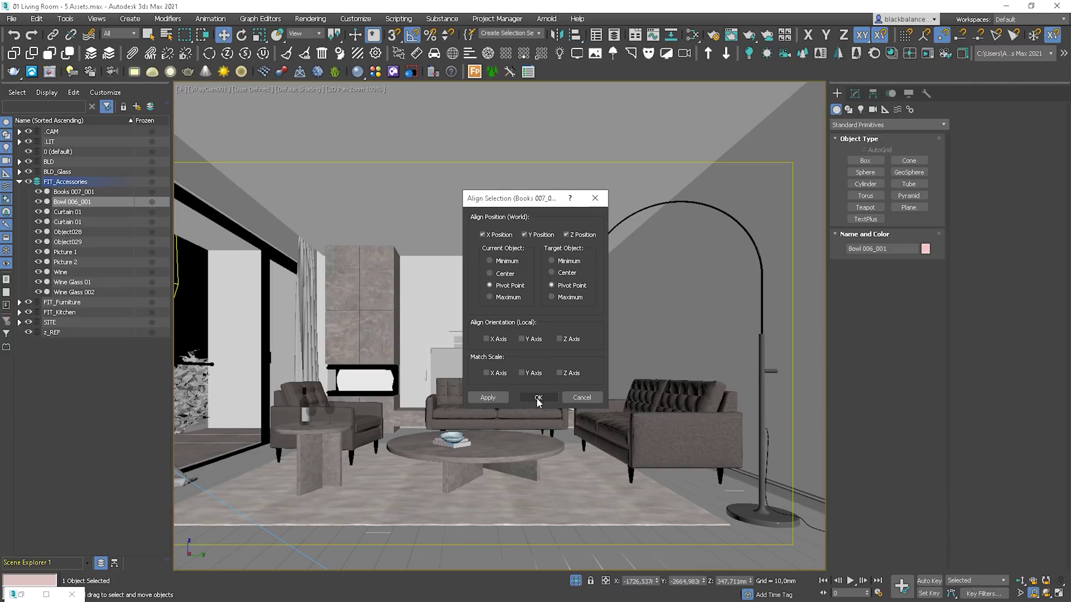
pyautogui.click(537, 397)
pyautogui.scroll(10, 440, 446)
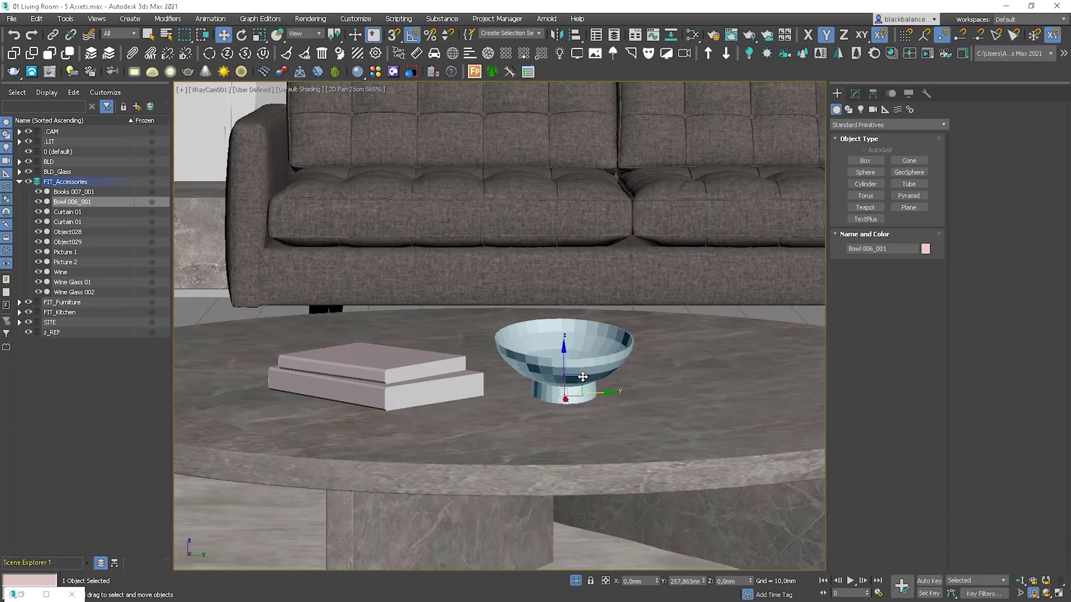
pyautogui.moveTo(582, 377); pyautogui.dragTo(590, 377)
pyautogui.press('r')
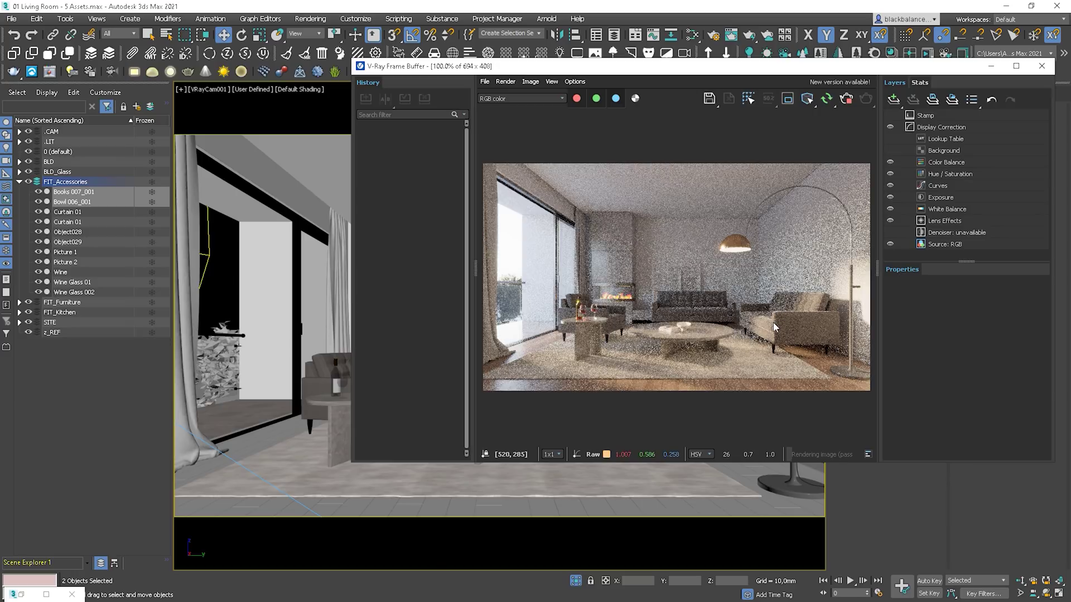
# - Zoom the interactive render in on the two-seater sofa beside the floor lamp and draw a render region around it
pyautogui.rightClick(774, 324)
pyautogui.click(803, 329)
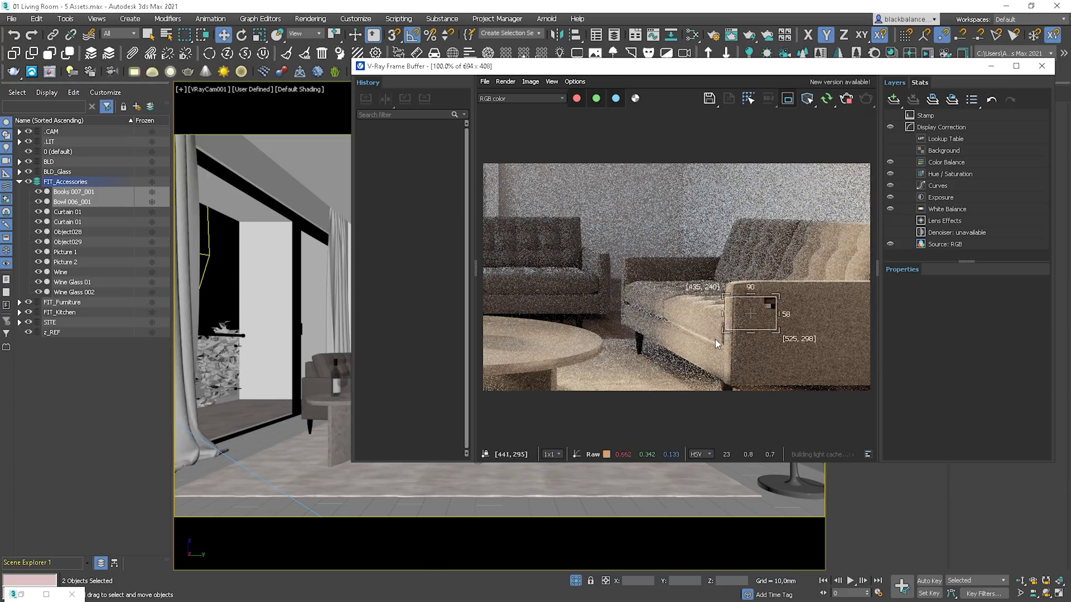
pyautogui.moveTo(850, 227); pyautogui.dragTo(654, 402)
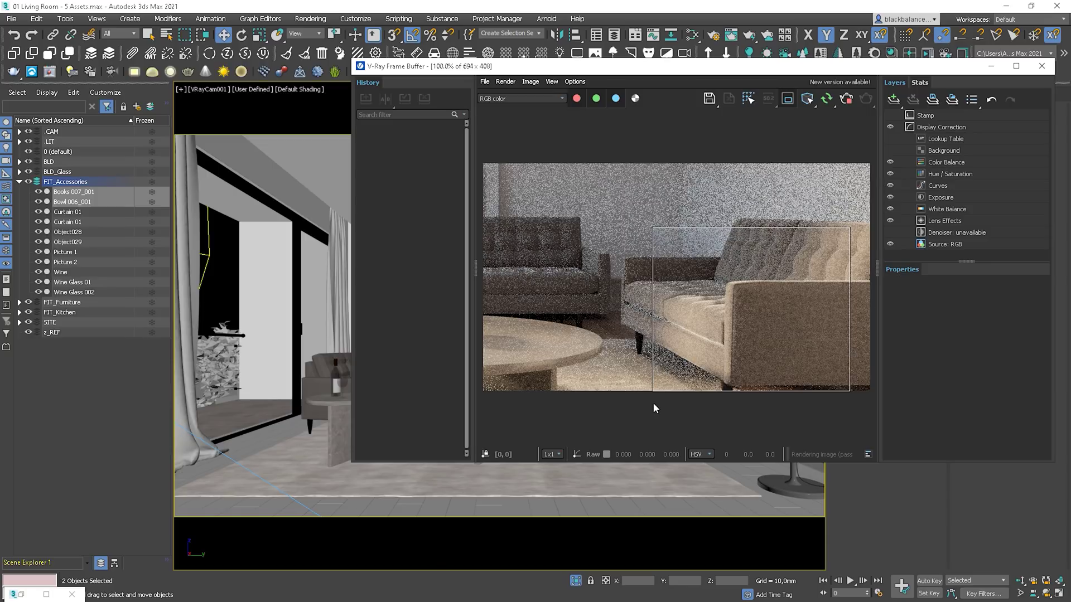
# - Select Sofa Two-Seater 001_001 in the FIT_Furniture layer and load its material into the Slate Material Editor as an instance
pyautogui.press('m')
pyautogui.click(20, 182)
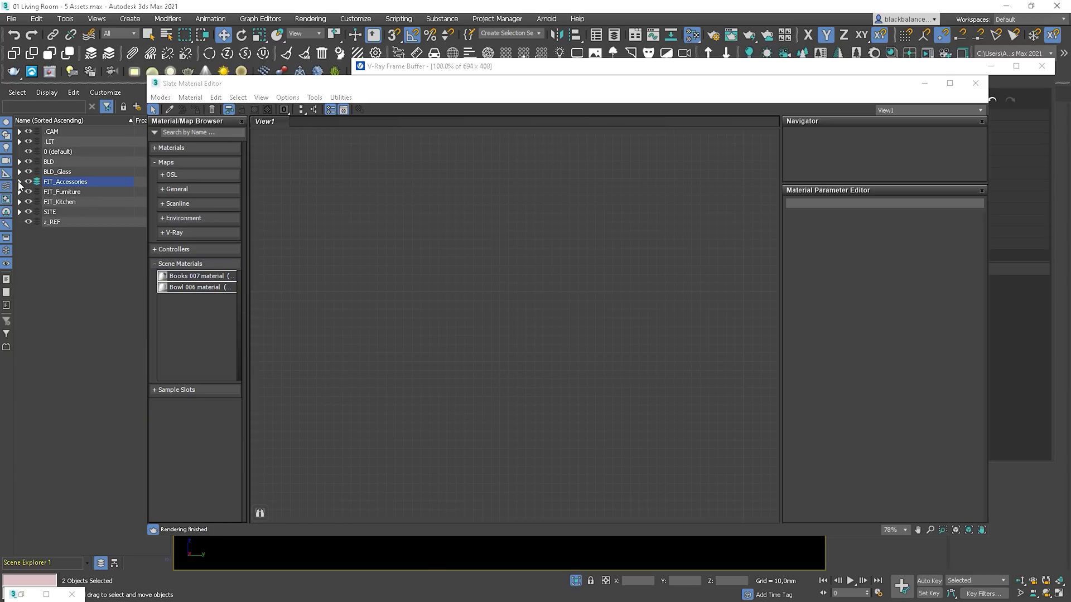
pyautogui.click(19, 192)
pyautogui.click(80, 202)
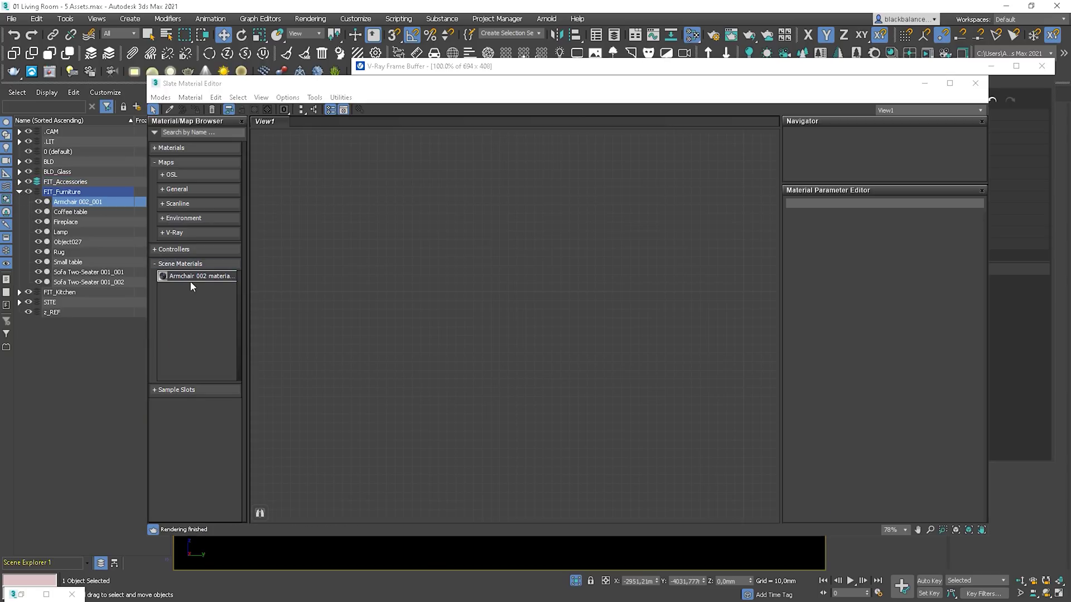
pyautogui.click(88, 272)
pyautogui.moveTo(201, 276); pyautogui.dragTo(390, 277)
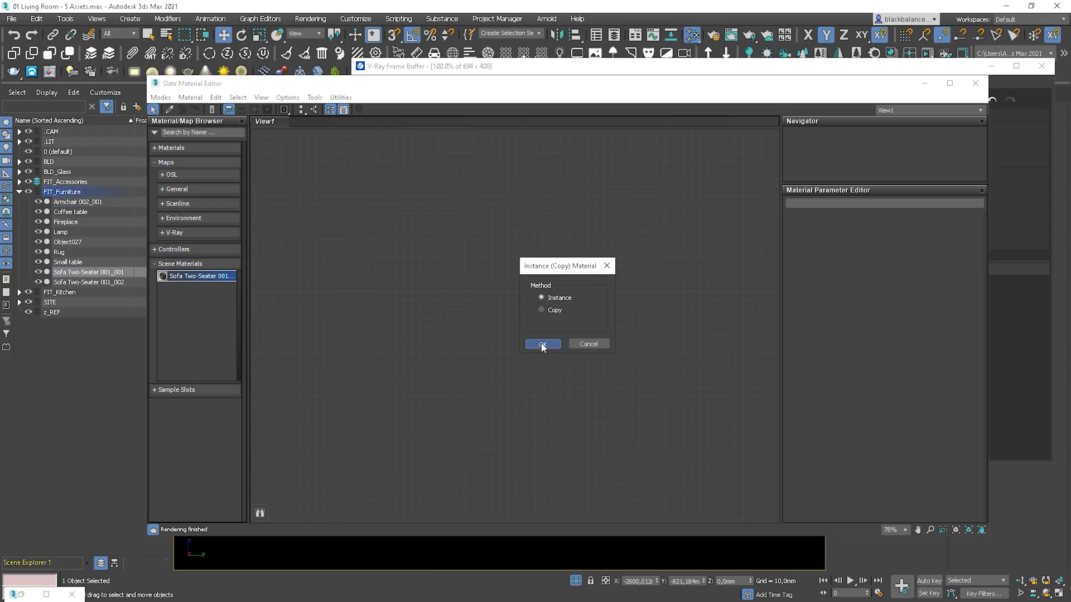
pyautogui.click(544, 342)
# - Open the sofa's Fabric_mtl, set its Sheen glossiness to 0,5 and close the material editor
pyautogui.scroll(-5, 468, 329)
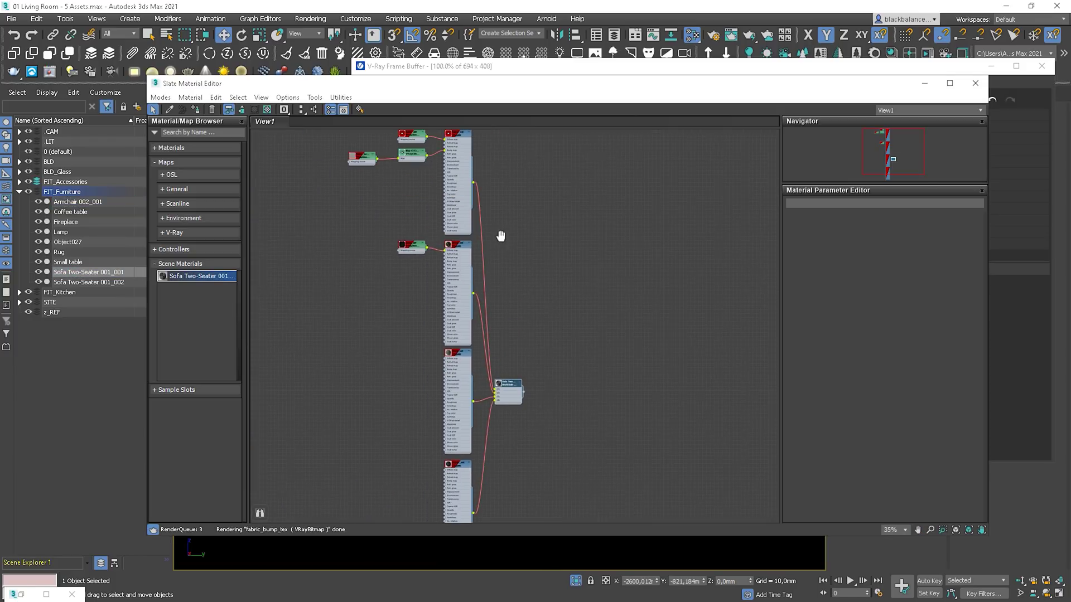
pyautogui.scroll(5, 407, 248)
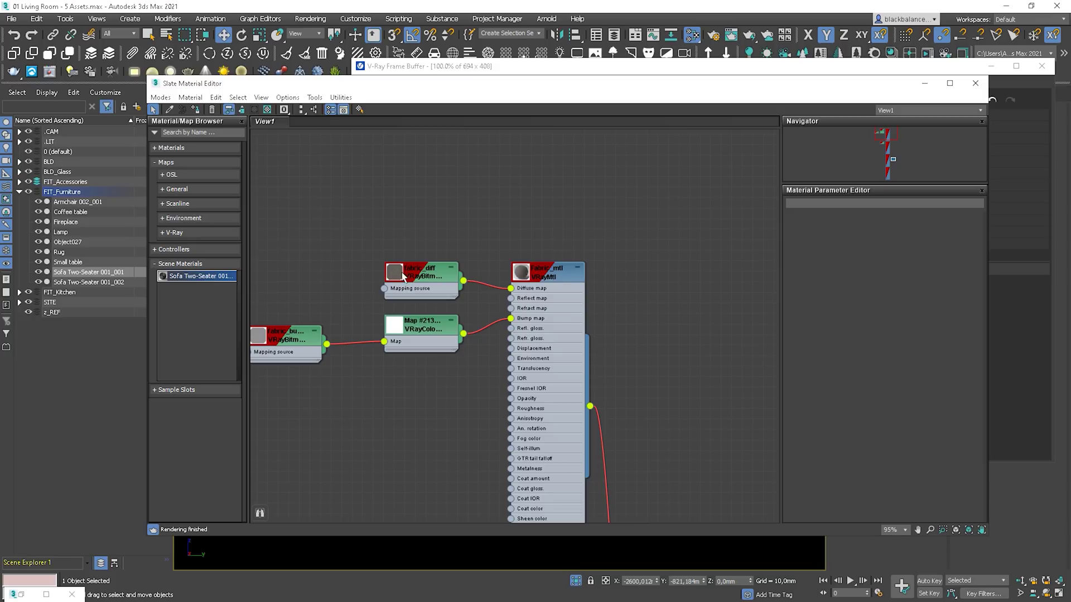
pyautogui.doubleClick(520, 276)
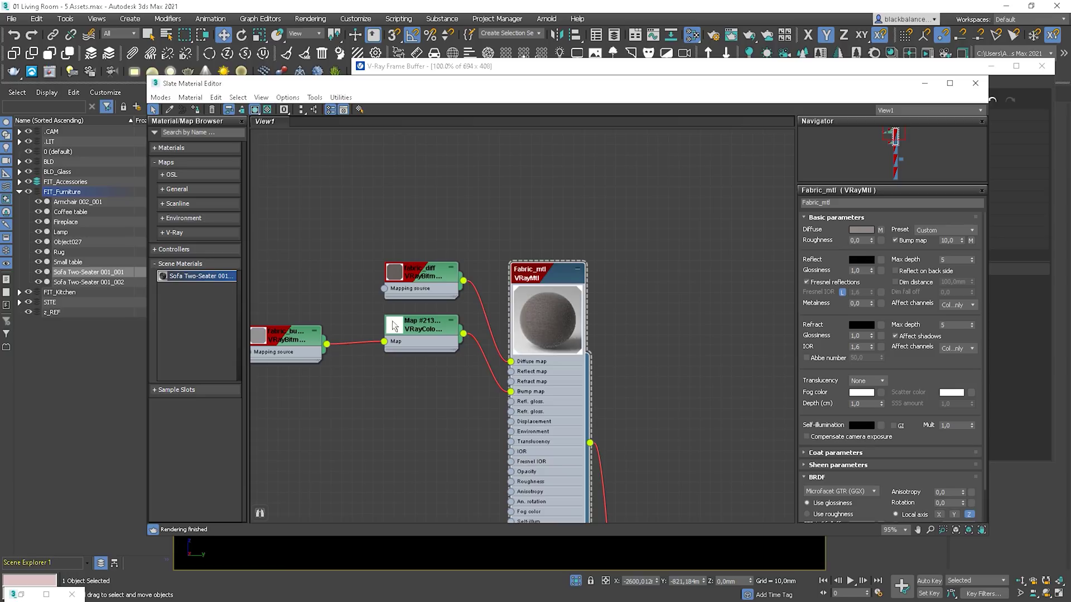
pyautogui.scroll(-1, 558, 323)
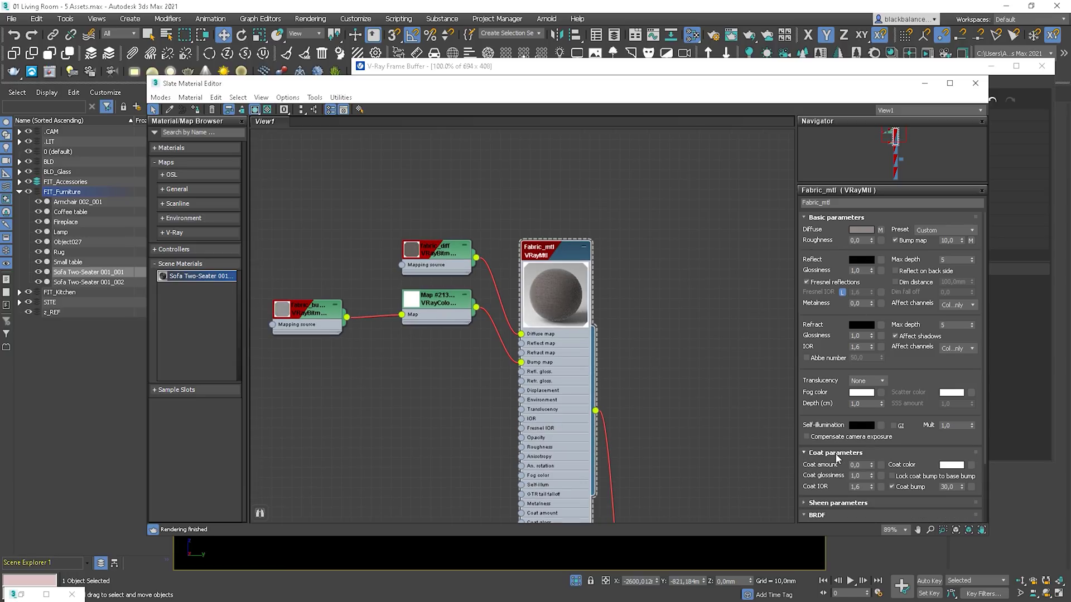
pyautogui.click(835, 465)
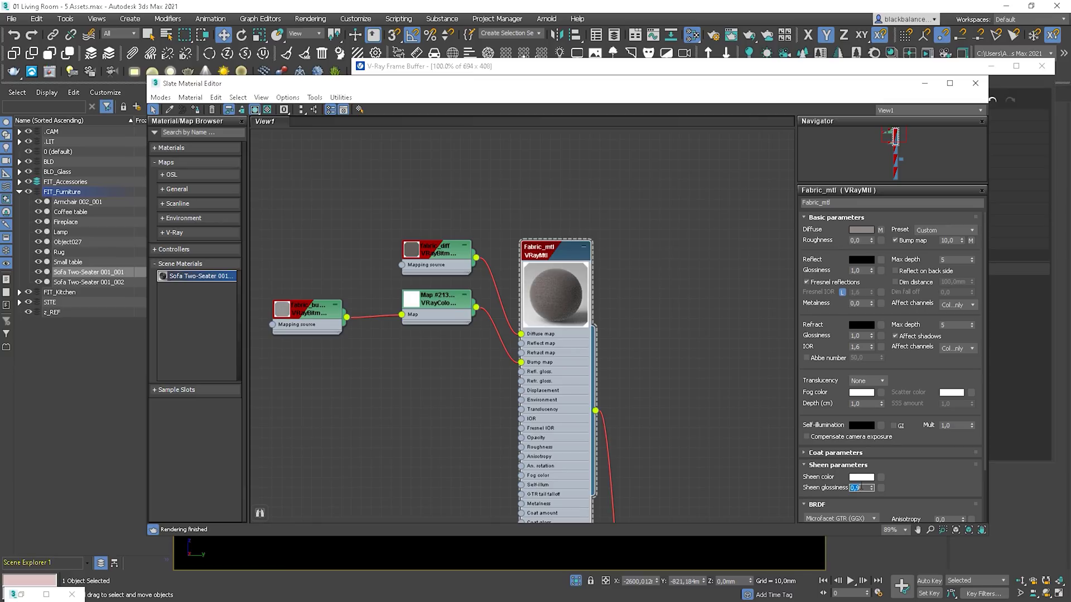
pyautogui.moveTo(789, 85); pyautogui.dragTo(374, 70)
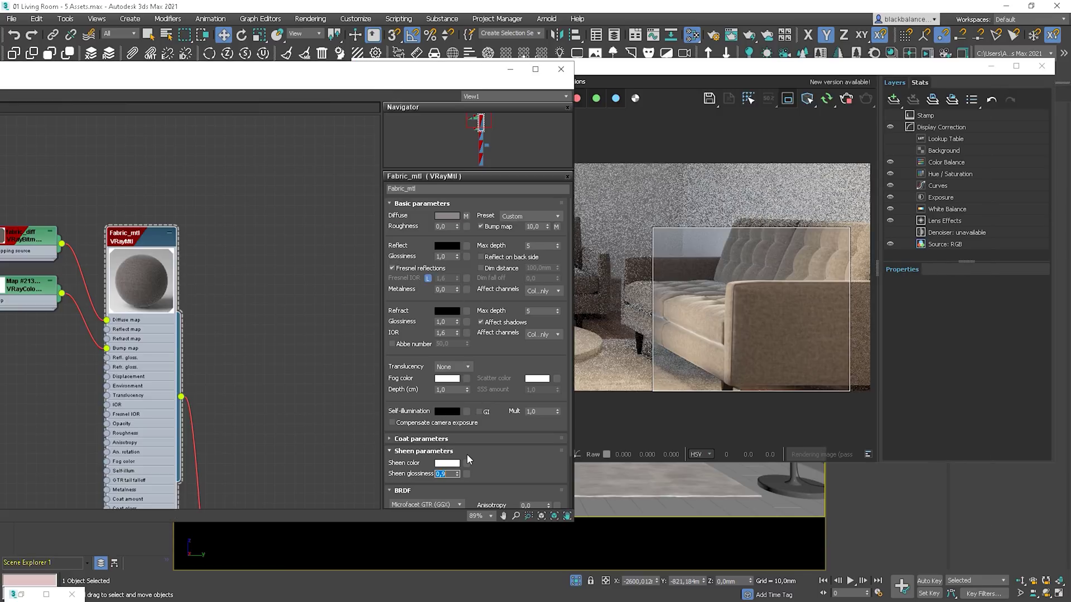
pyautogui.write('0,5')
pyautogui.press('Return')
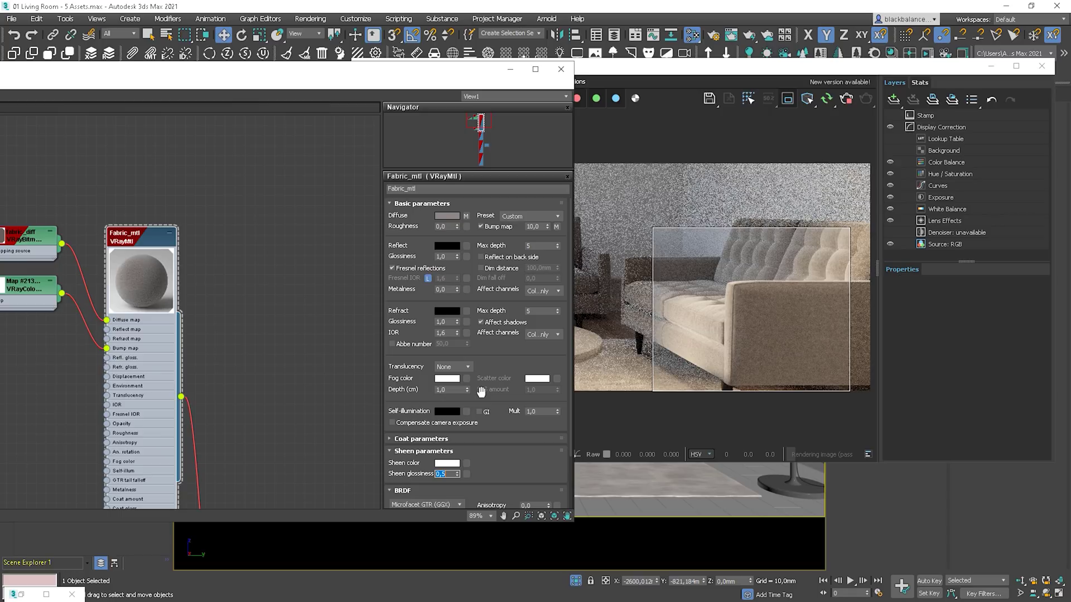
pyautogui.click(559, 71)
# - Turn off the render region and reset the zoomed interactive render to the full camera view
pyautogui.click(789, 102)
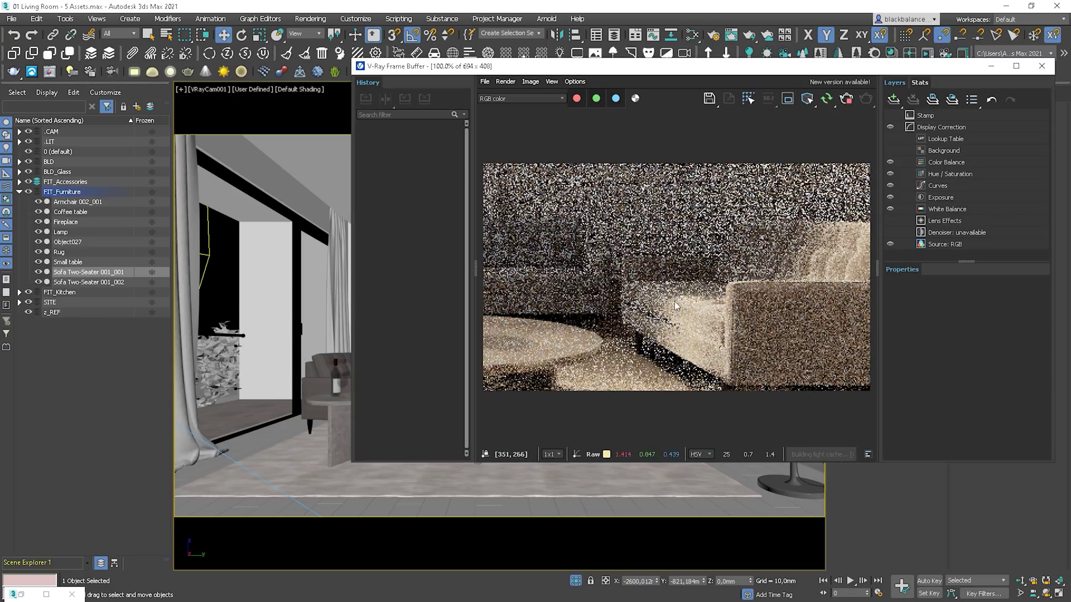
pyautogui.rightClick(648, 284)
pyautogui.click(661, 290)
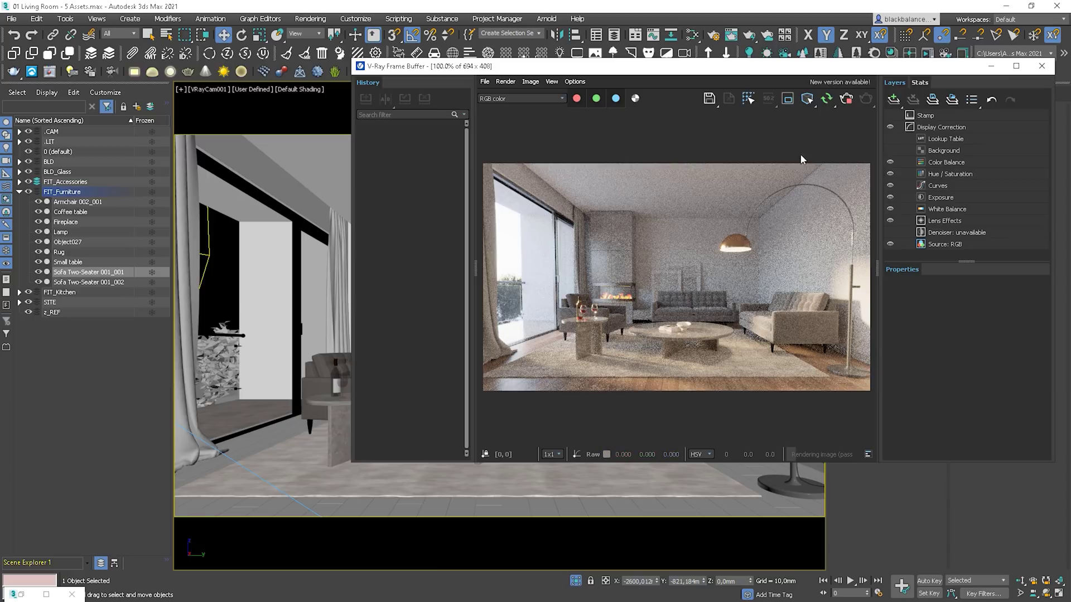
# - Restore the Chaos Cosmos browser, close the open asset details and show the HDRIs collection
pyautogui.doubleClick(30, 593)
pyautogui.press('Escape')
pyautogui.click(375, 89)
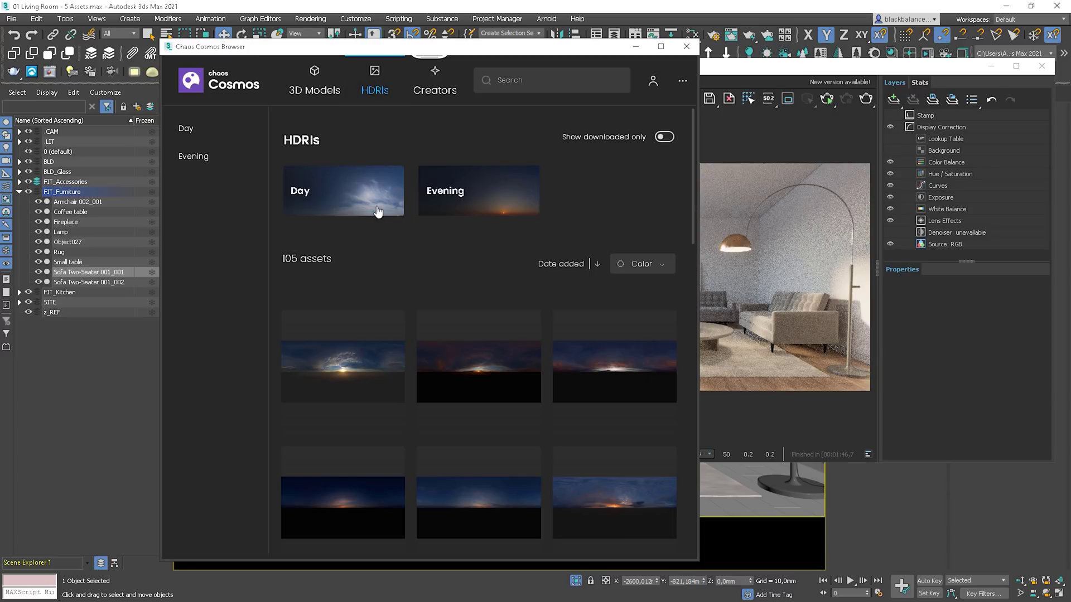
# - Download the Sunset 024 evening HDRI from the Cosmos collection, import it into the scene and minimize the browser
pyautogui.scroll(-2, 468, 309)
pyautogui.scroll(-1, 633, 376)
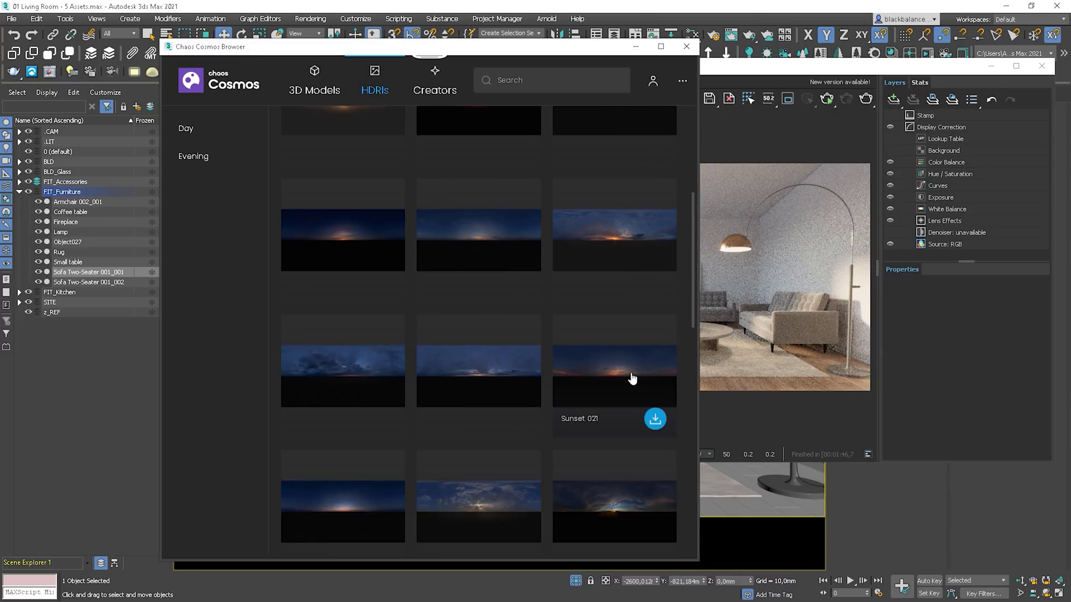
pyautogui.click(616, 240)
pyautogui.click(578, 162)
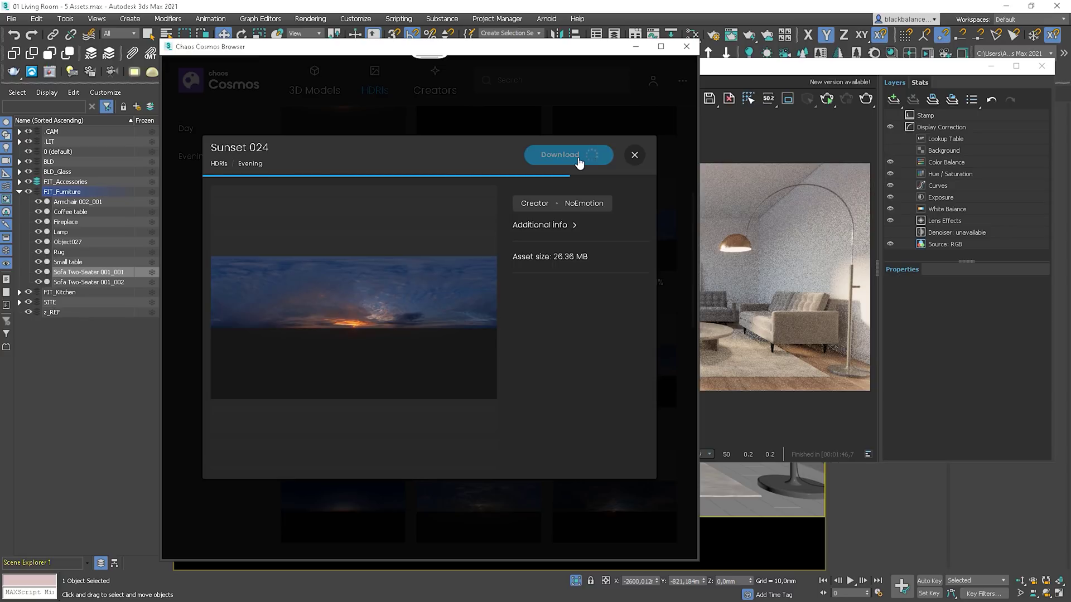
pyautogui.click(578, 158)
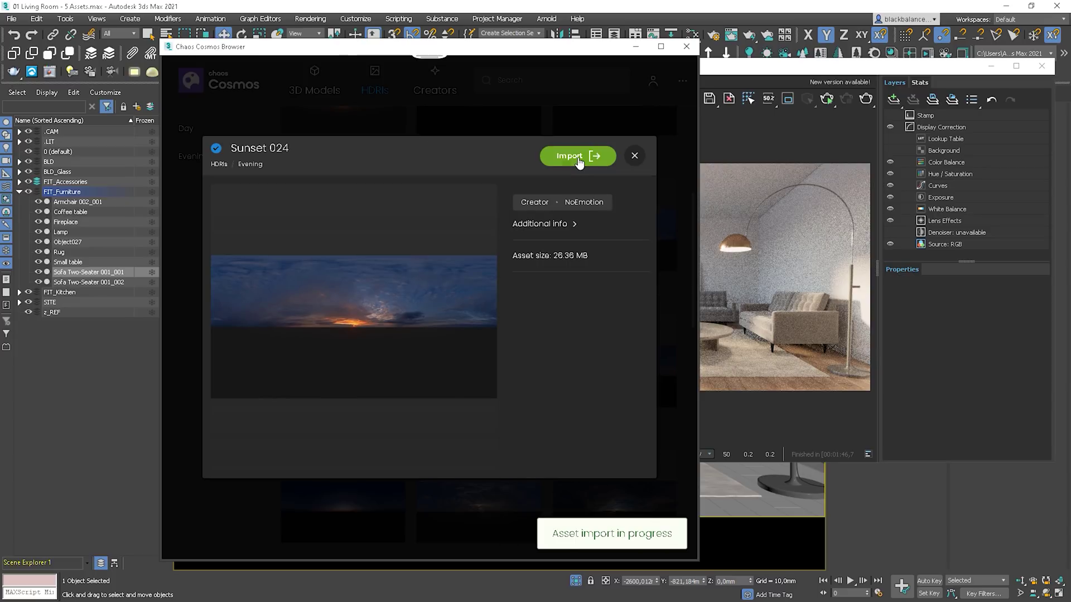
pyautogui.click(636, 47)
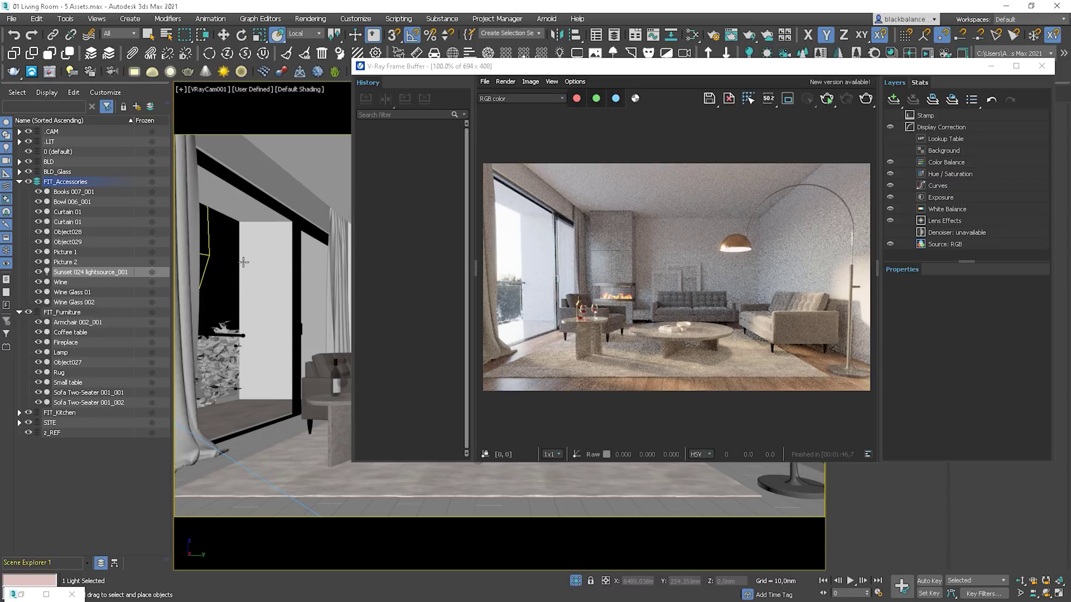
# - In the top view, move the Sunset 024 dome light farther away from the house to about X -5592 mm, Y 7754 mm
pyautogui.click(991, 65)
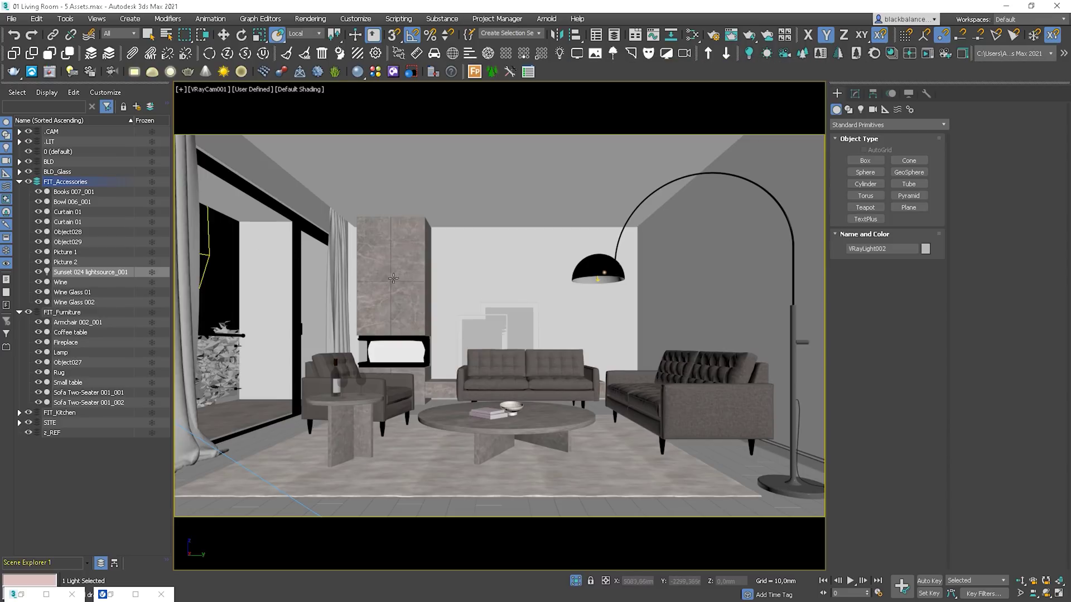
pyautogui.press('t')
pyautogui.scroll(-10, 479, 288)
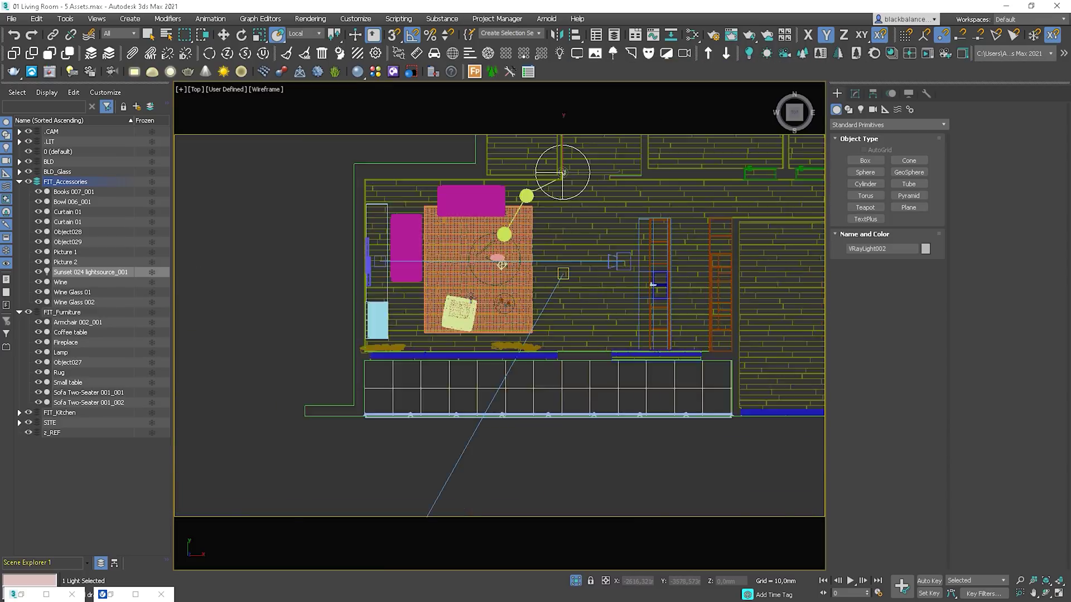
pyautogui.scroll(5, 479, 288)
pyautogui.press('w')
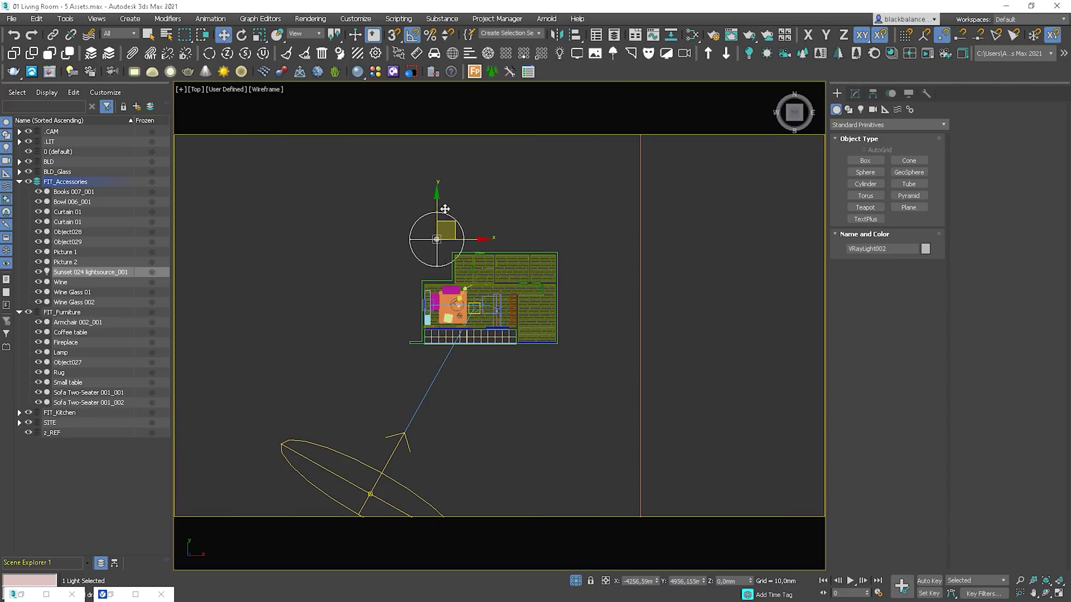
pyautogui.moveTo(445, 208); pyautogui.dragTo(433, 184)
# - Assign the dome light's Sunset 024 texture as the environment map, using an instance, and close the environment settings
pyautogui.click(854, 93)
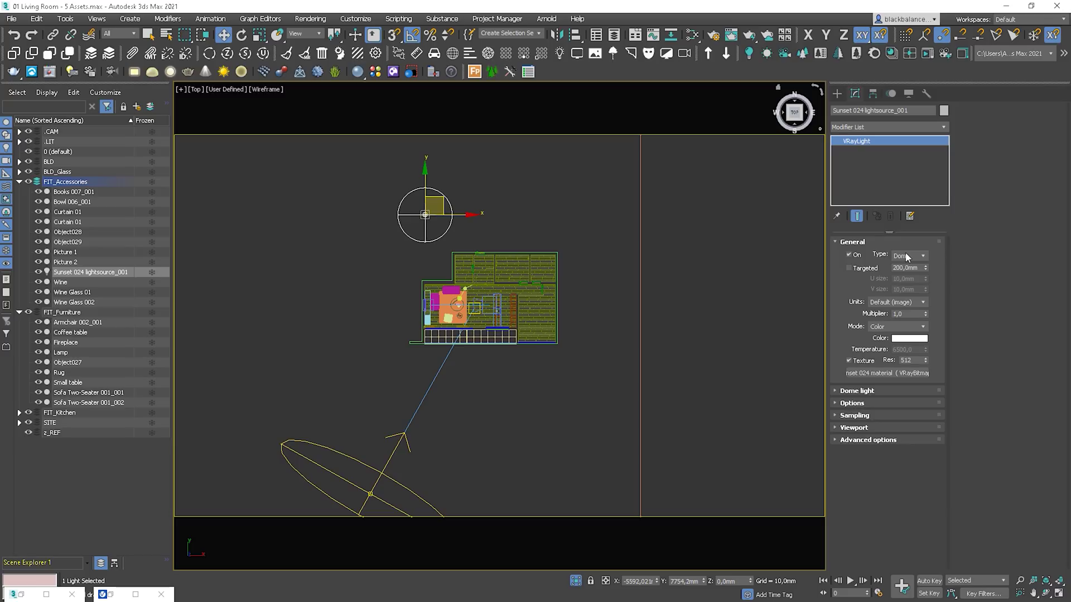
pyautogui.press('8')
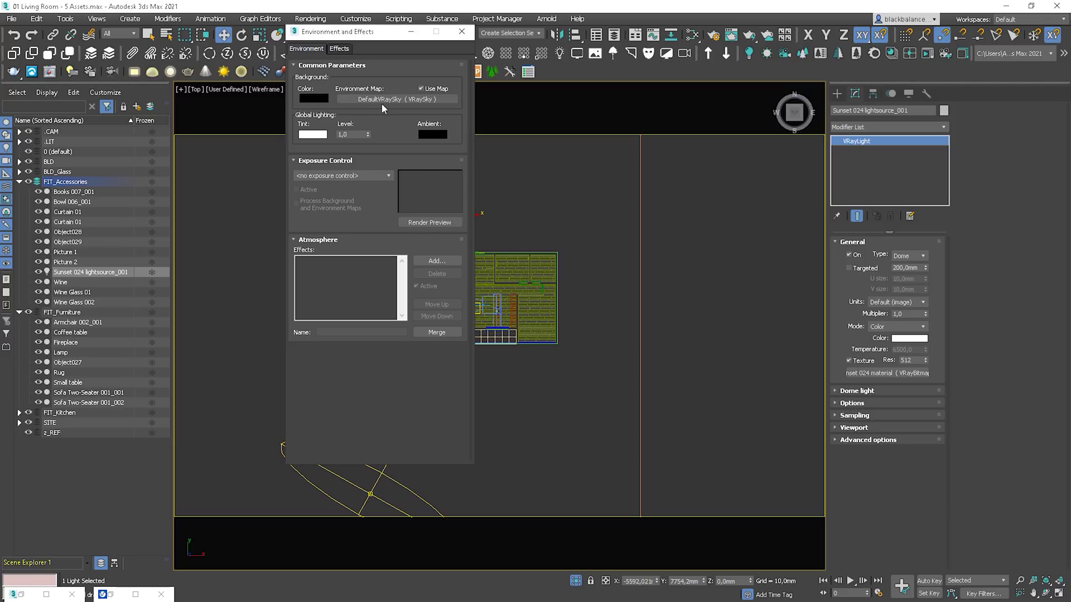
pyautogui.moveTo(384, 107); pyautogui.dragTo(420, 101)
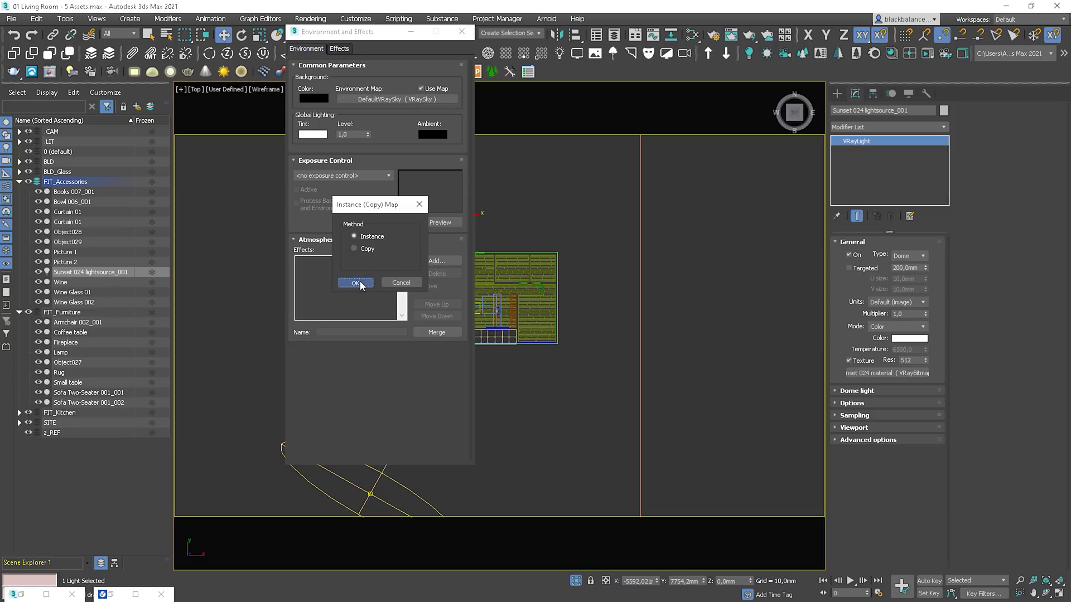
pyautogui.click(359, 285)
pyautogui.click(462, 32)
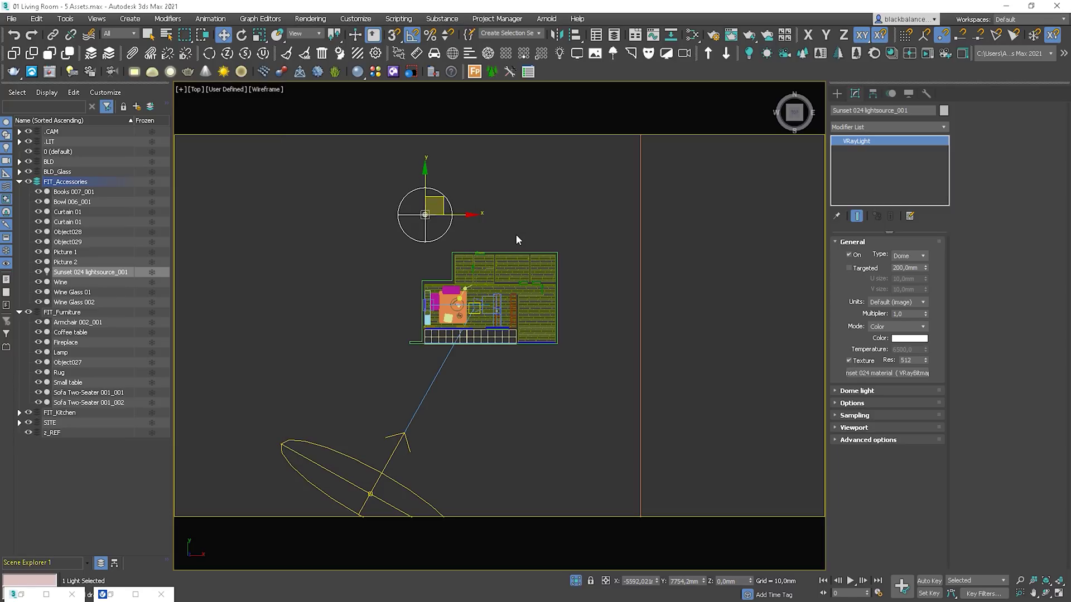
# - Disable VRaySun001 and start an interactive render from the VRayCam001 view
pyautogui.click(435, 382)
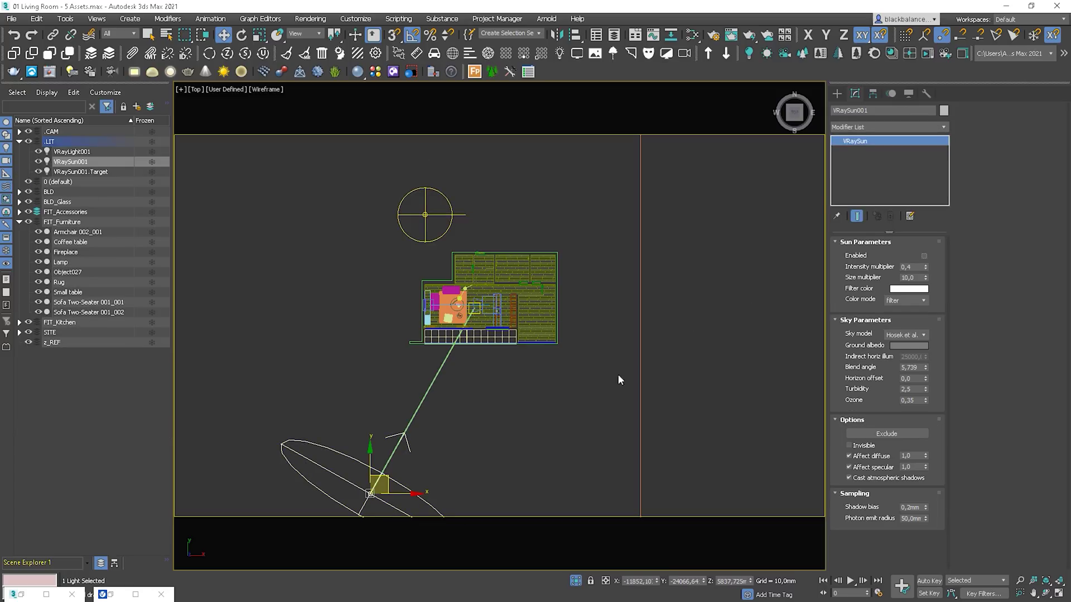
pyautogui.click(533, 394)
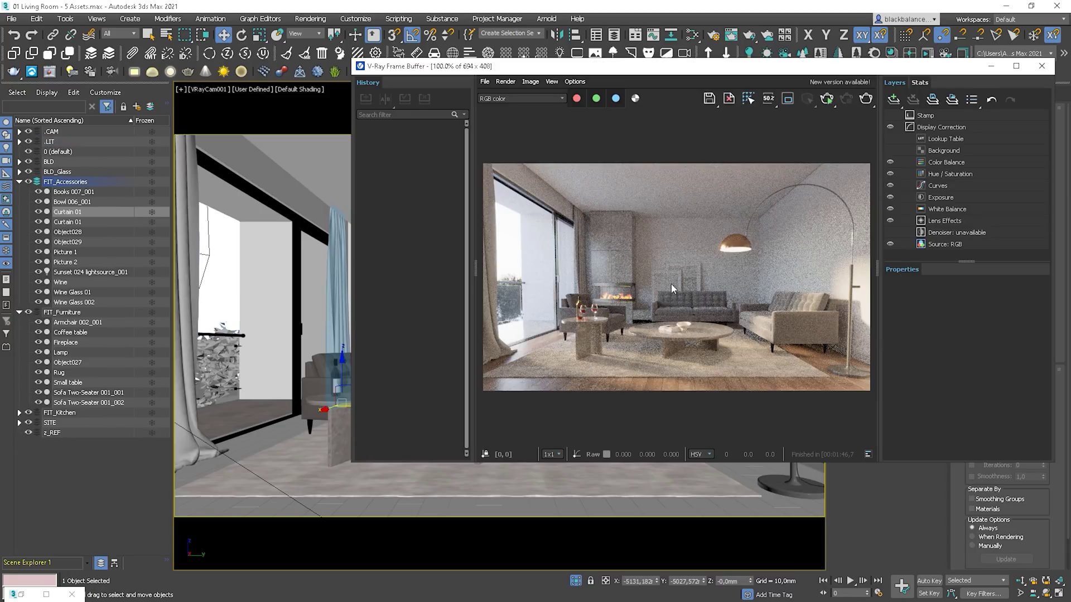
pyautogui.click(827, 100)
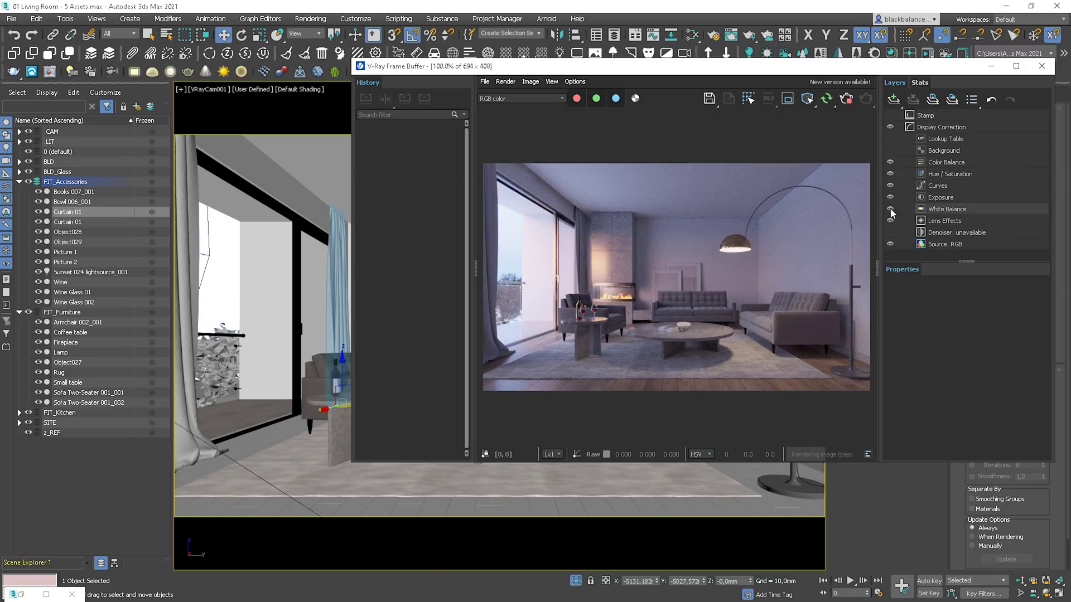
# - Raise the White Balance temperature in the frame buffer to about 5310
pyautogui.click(930, 210)
pyautogui.moveTo(918, 320); pyautogui.dragTo(947, 341)
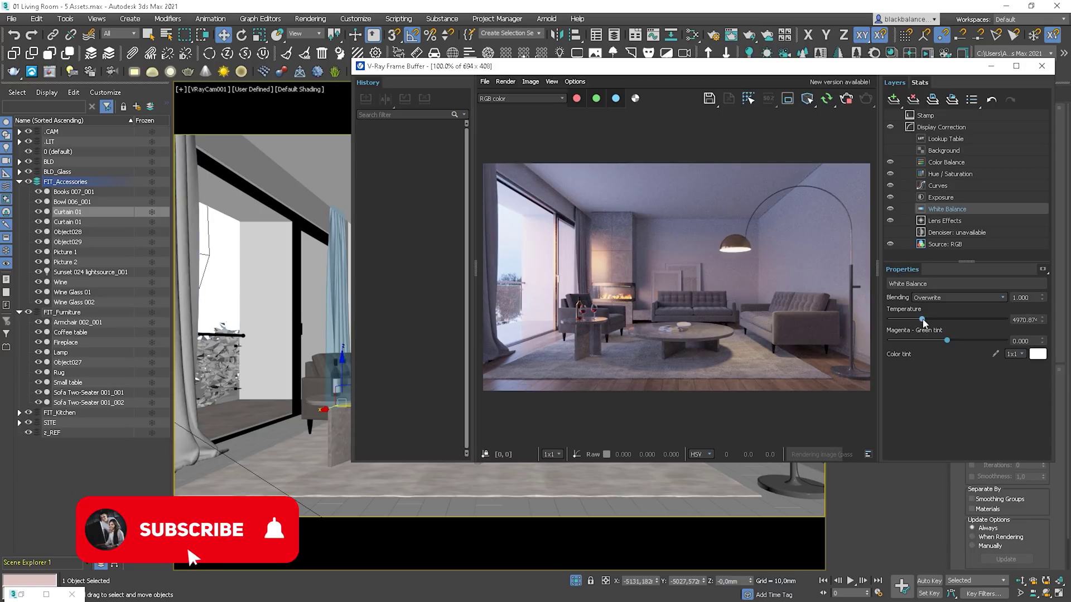
pyautogui.moveTo(922, 320); pyautogui.dragTo(931, 321)
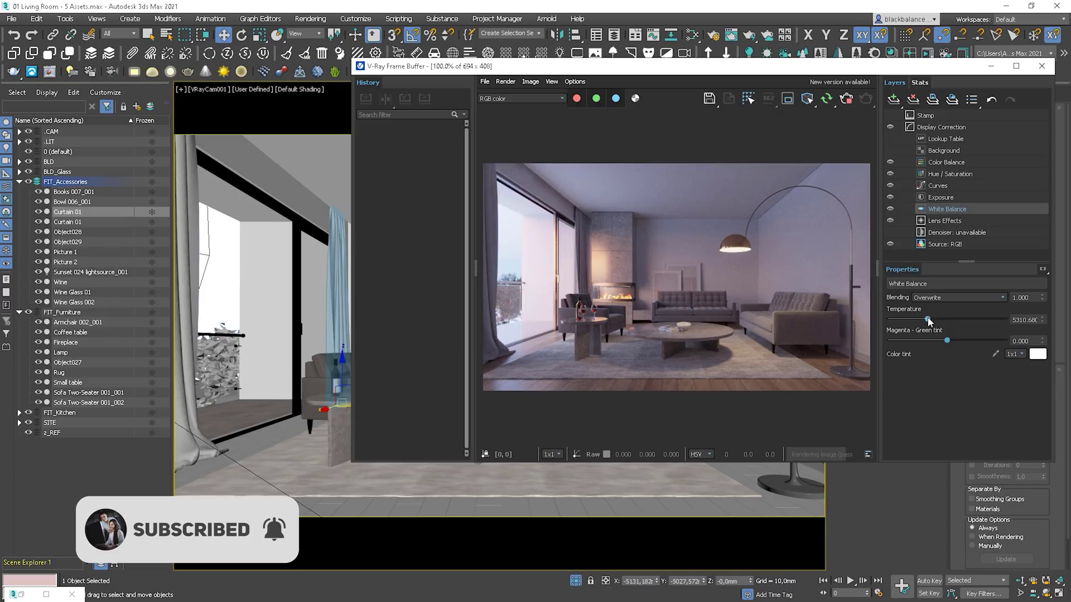
# - Add the Sunset 024 light to the .LIT layer and load its texture into the Slate Material Editor as an instance
pyautogui.click(103, 274)
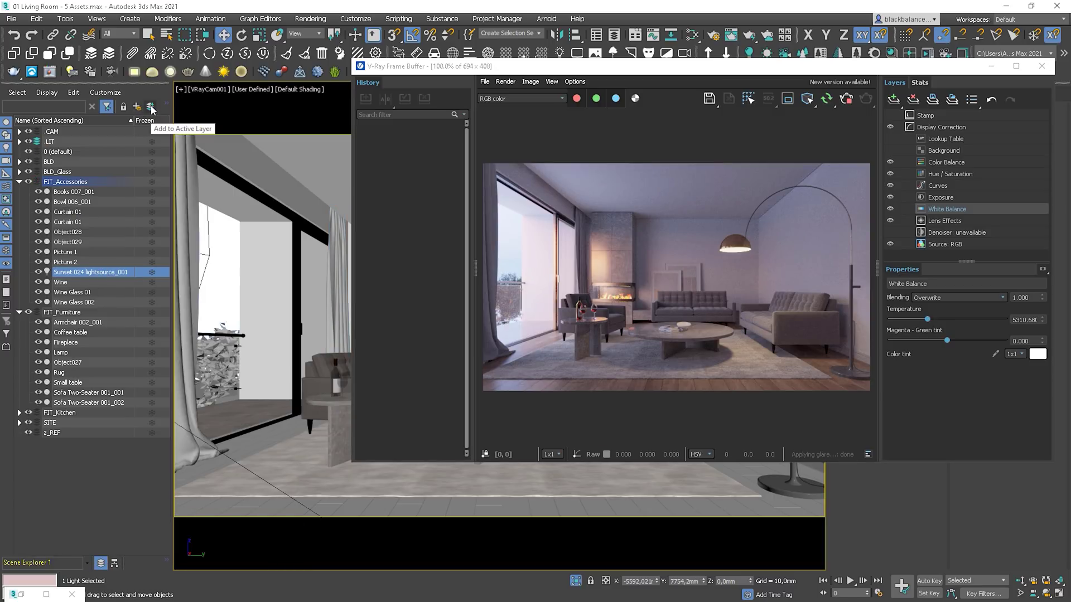
pyautogui.press('m')
pyautogui.moveTo(849, 69); pyautogui.dragTo(630, 36)
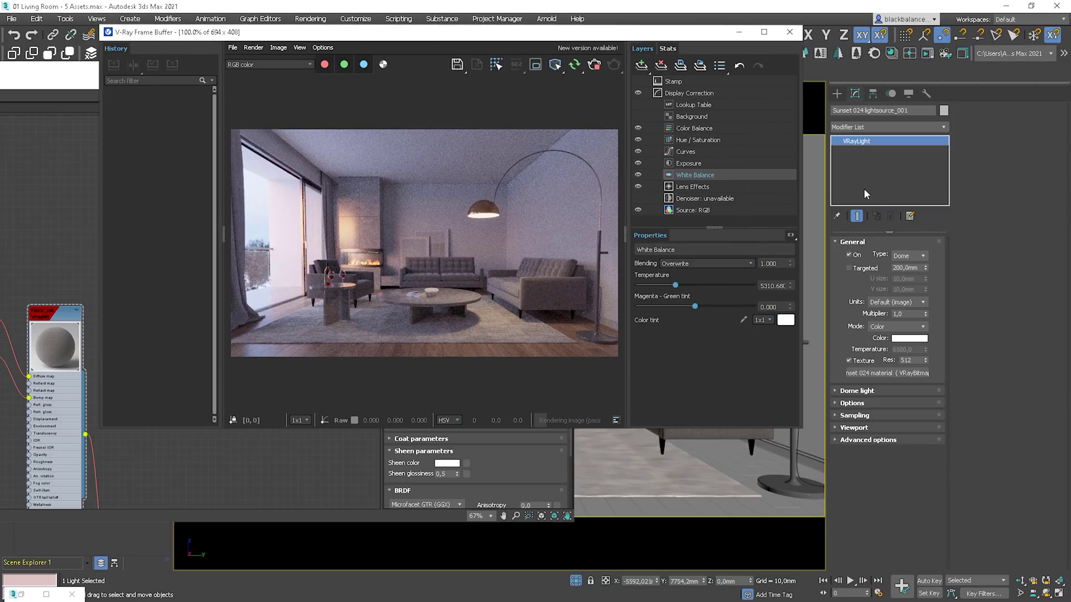
pyautogui.moveTo(886, 373); pyautogui.dragTo(191, 487)
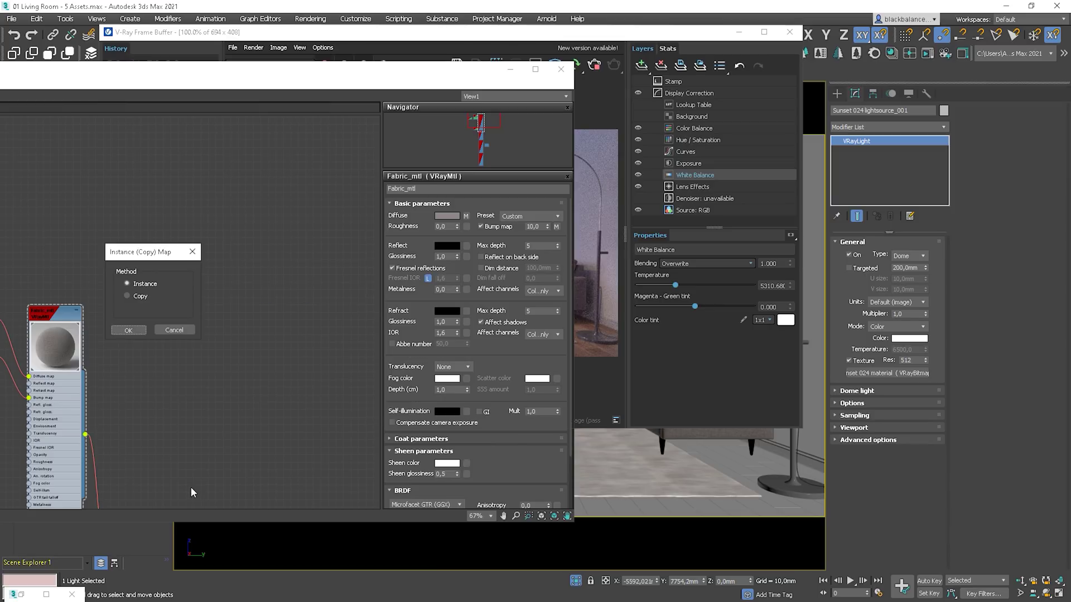
pyautogui.click(128, 330)
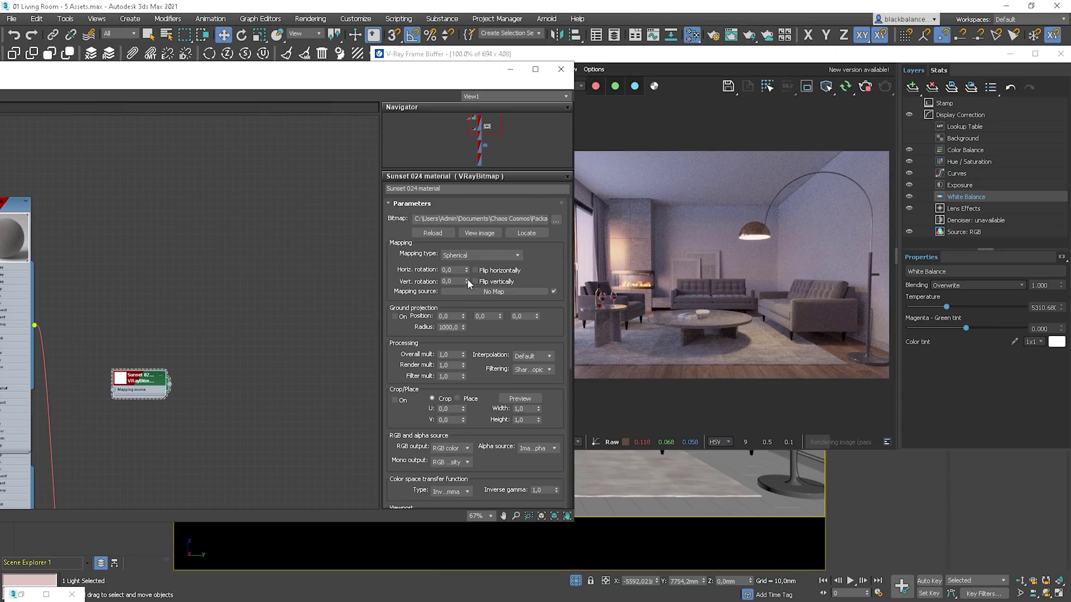
# - With the render beside the material editor, try horizontal rotations of 50 and 160 on the Sunset 024 map and set it to 140
pyautogui.moveTo(480, 74); pyautogui.dragTo(374, 73)
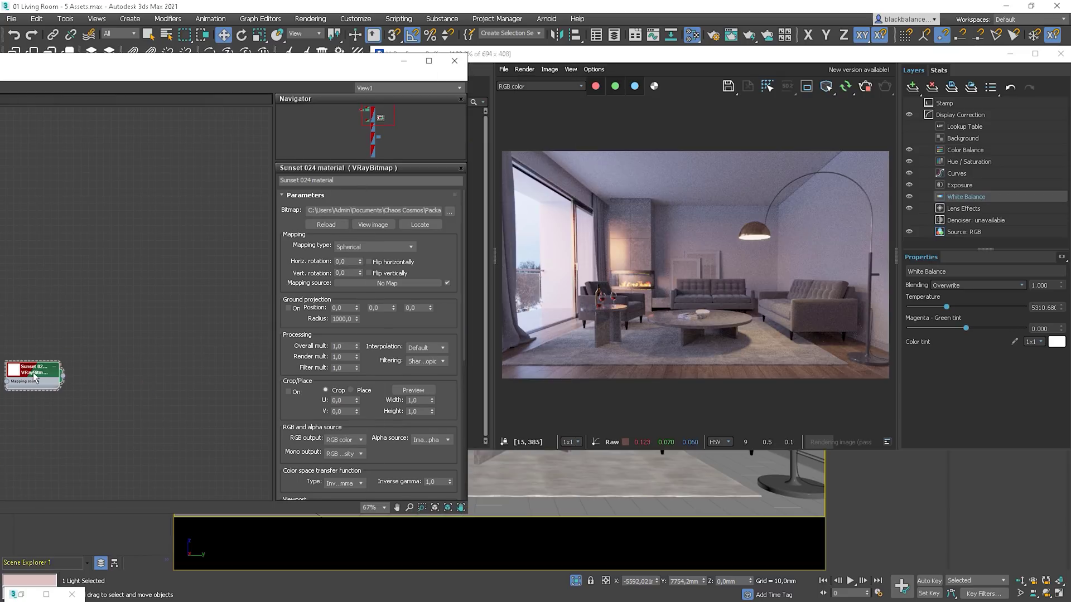
pyautogui.moveTo(34, 378); pyautogui.dragTo(161, 317)
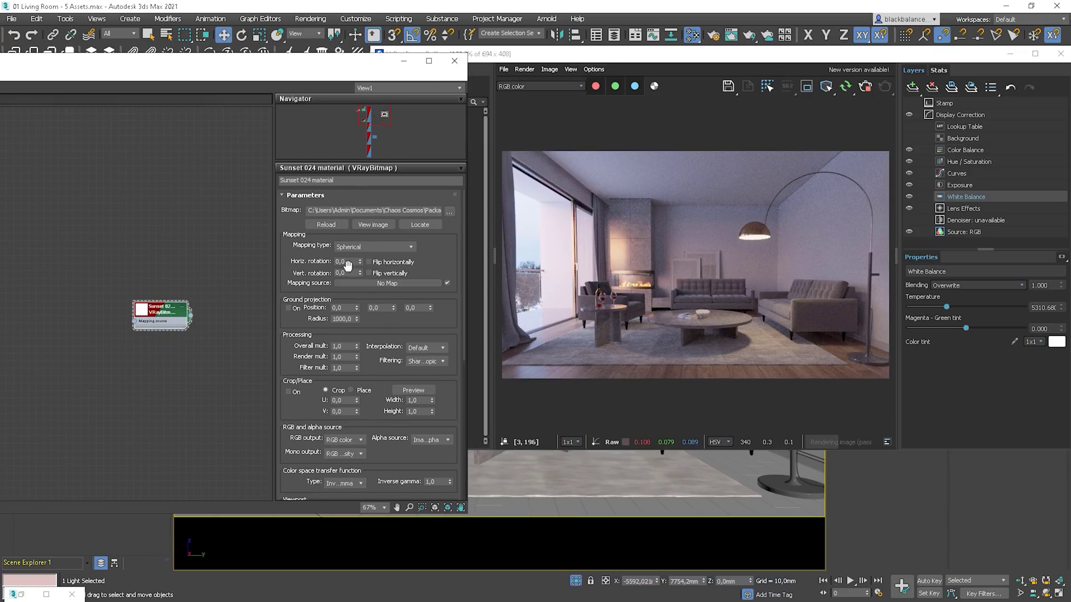
pyautogui.write('50')
pyautogui.press('Return')
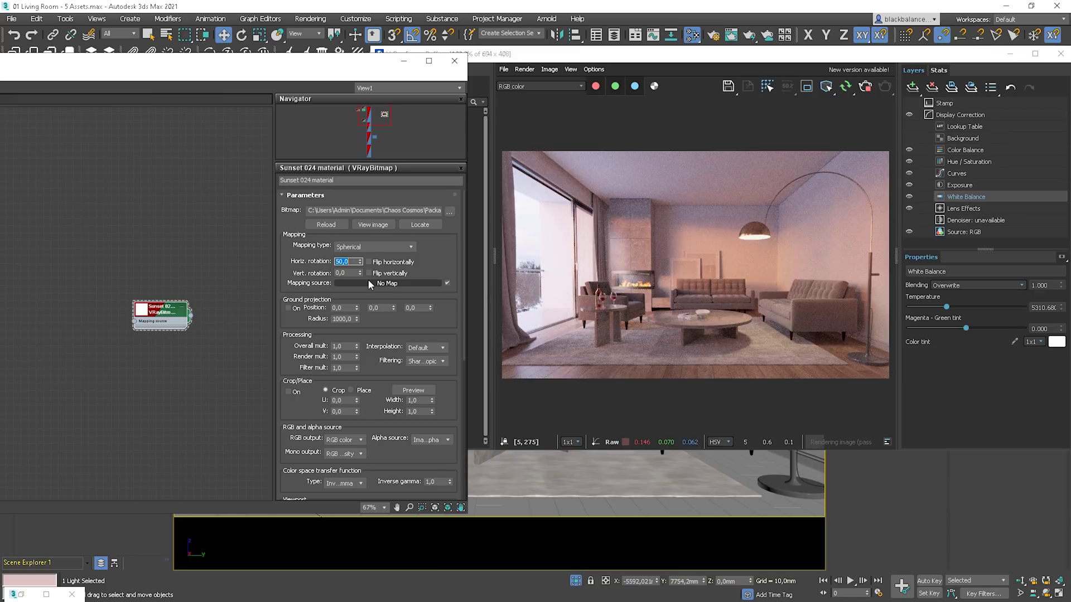
pyautogui.press('Return')
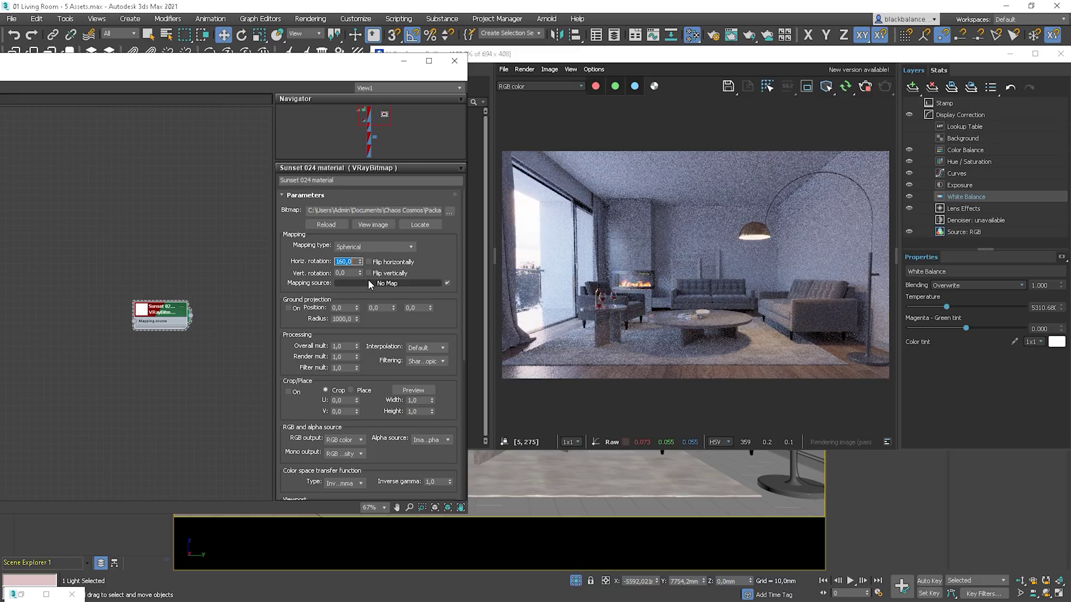
pyautogui.write('160')
pyautogui.press('Return')
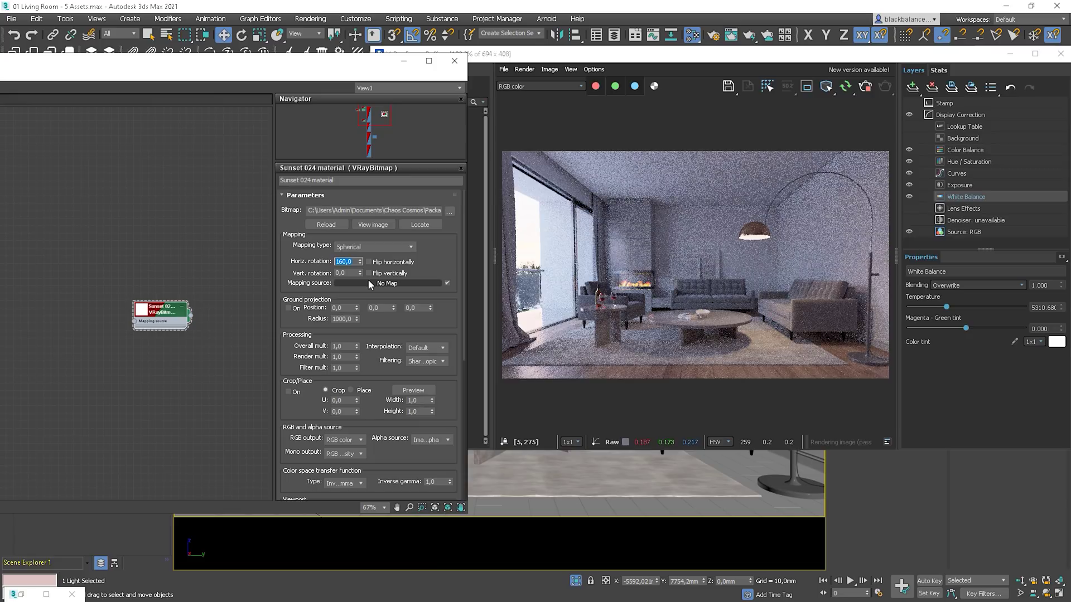
pyautogui.write('140')
pyautogui.press('Return')
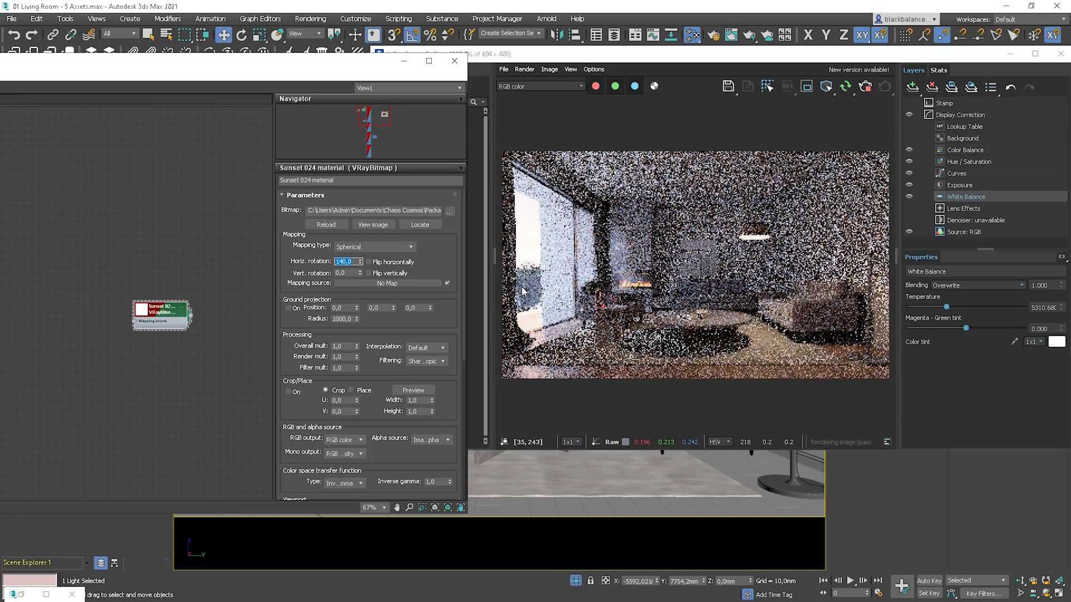